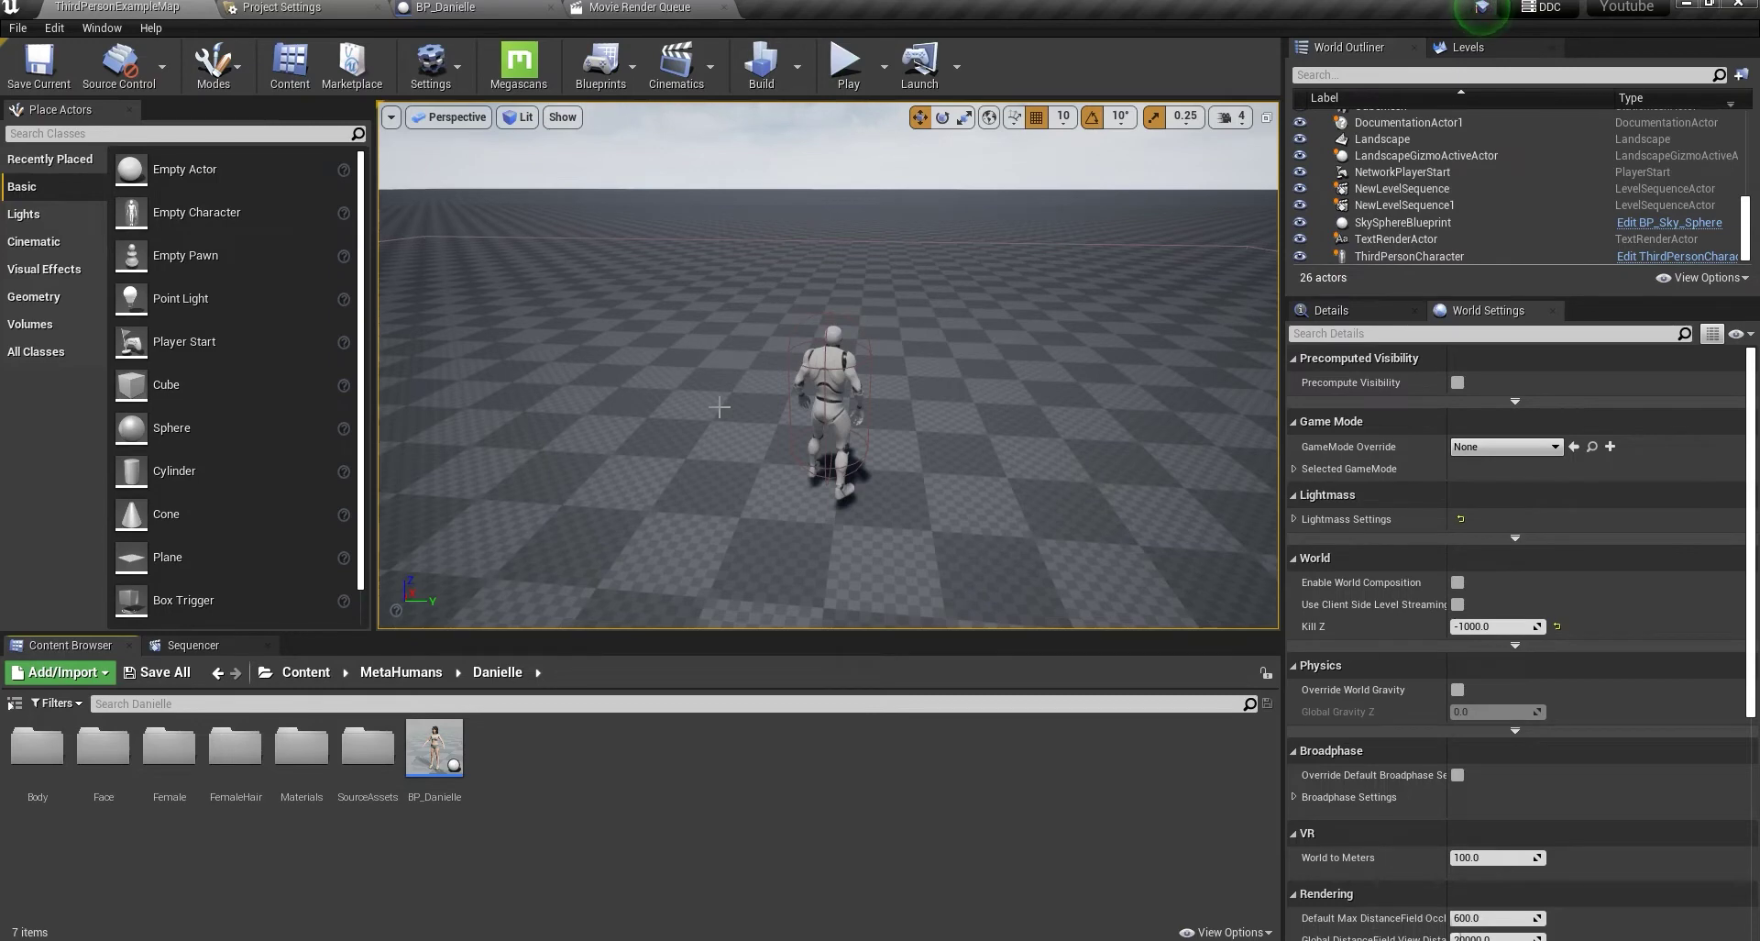
- Open the ThirdPersonCharacter blueprint from the level's actor list and show the character in its 3D viewport
left_click(1609, 257)
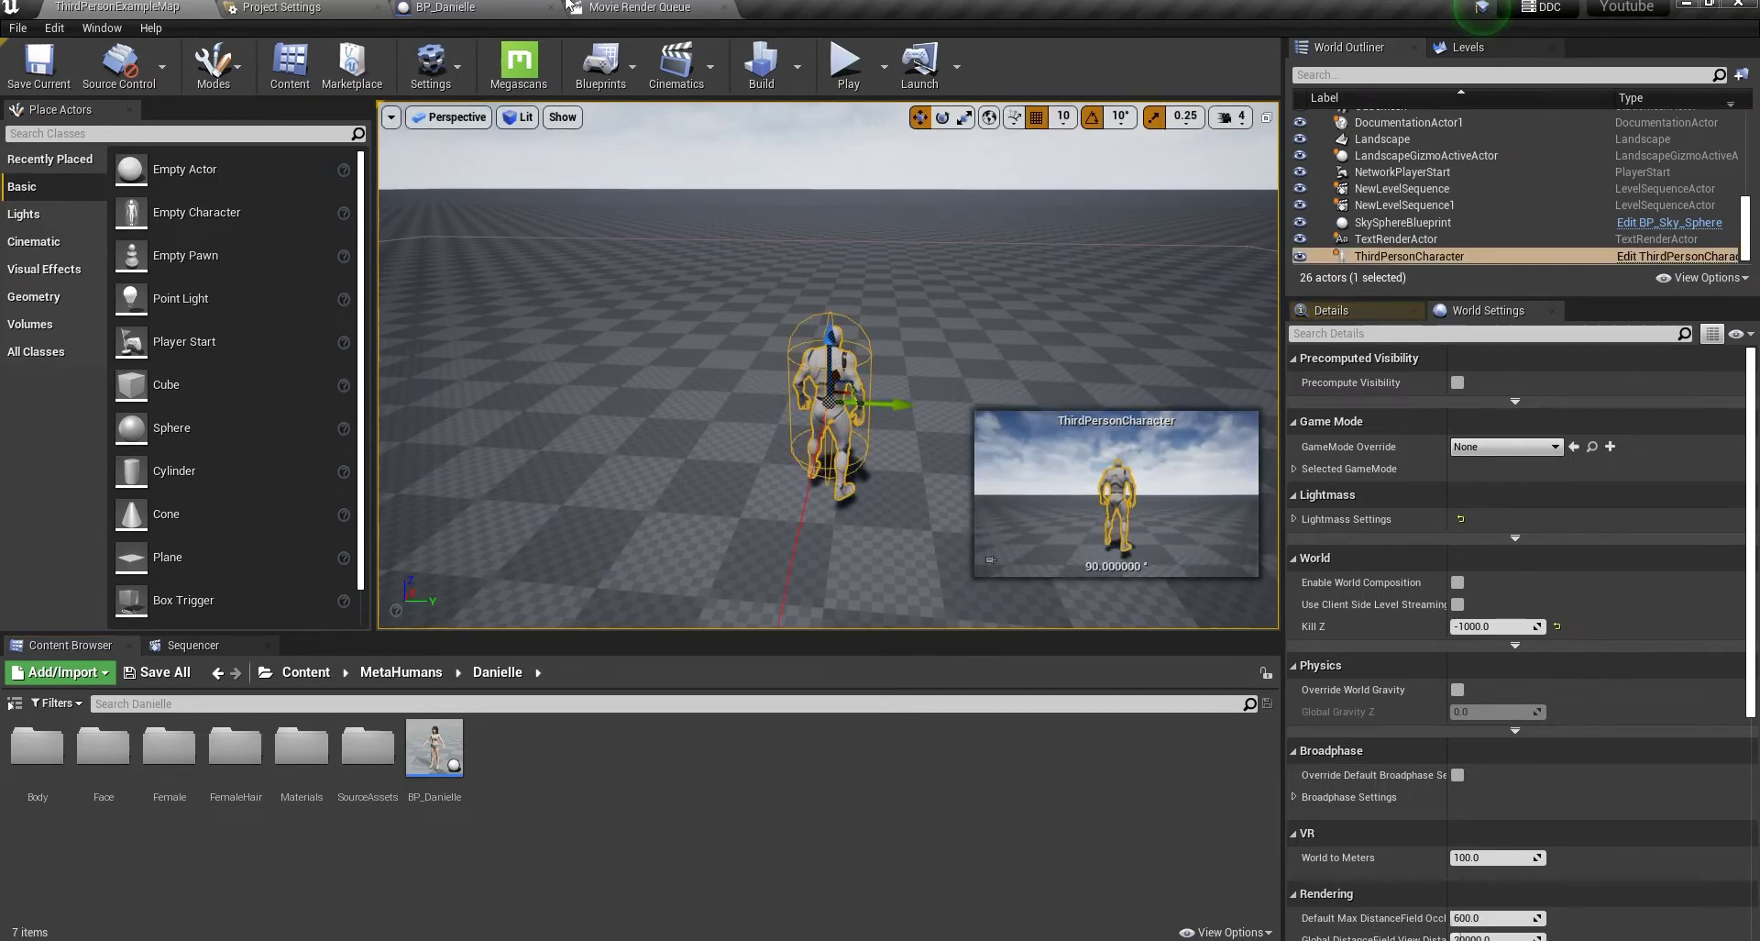
left_click(1682, 258)
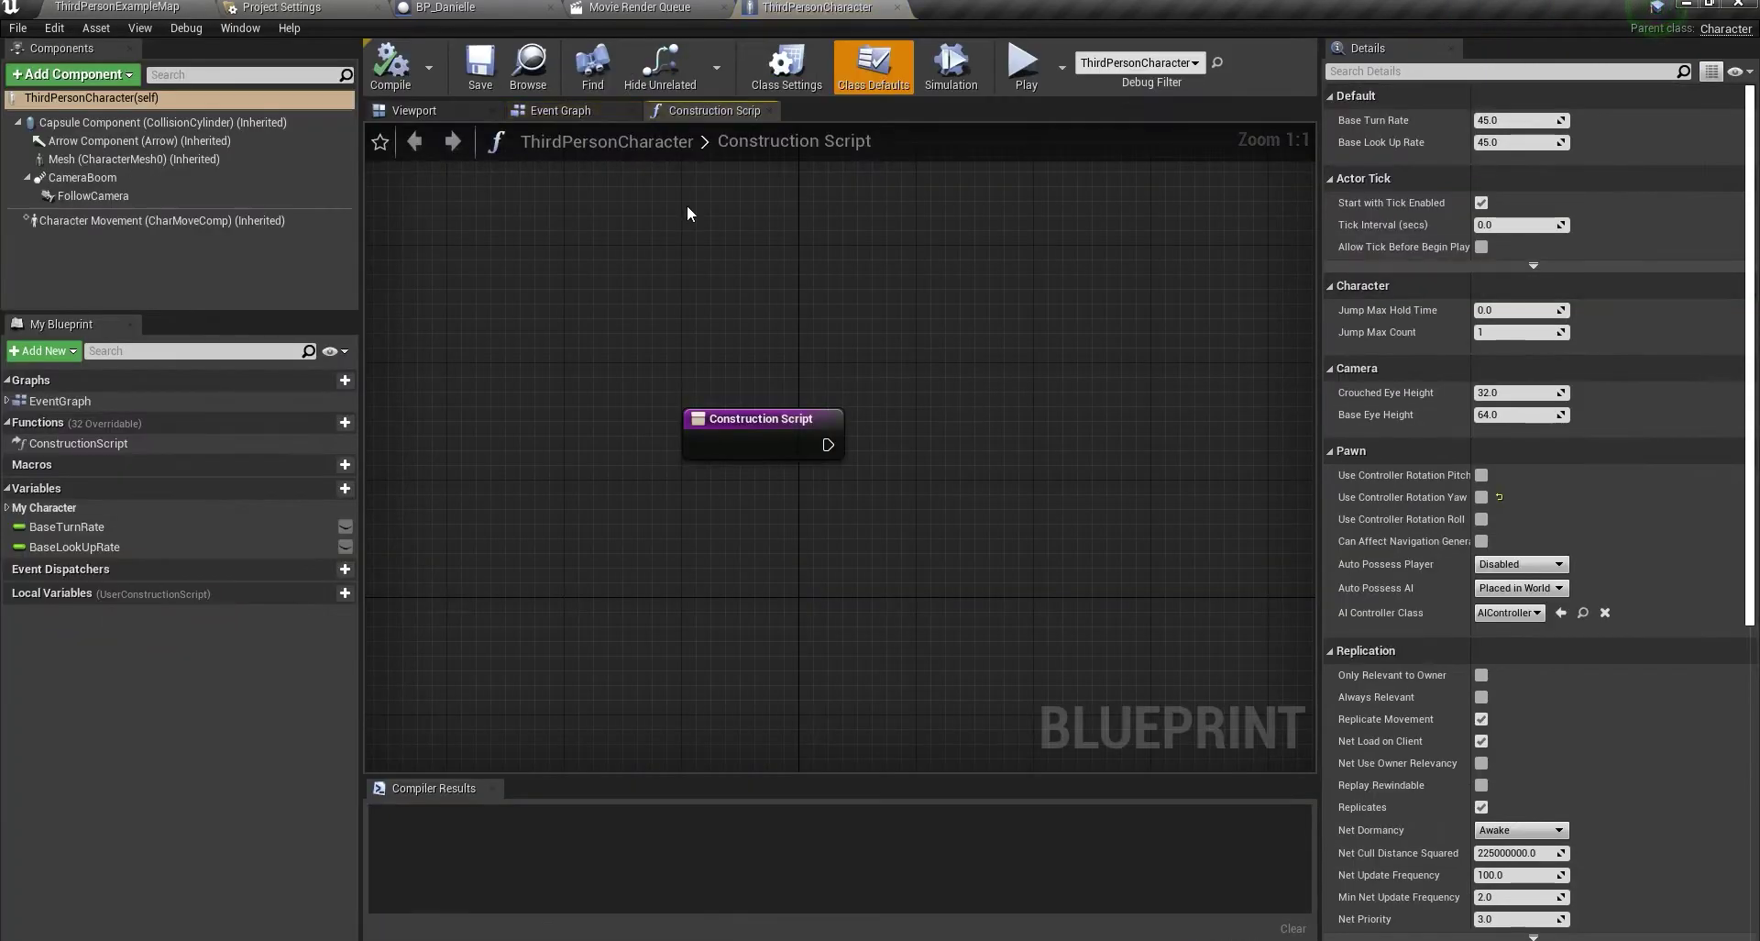
left_click(441, 114)
right_click_drag(840, 447, 670, 440)
left_click_drag(743, 486, 715, 465)
- Copy the Face component with all its hair and brow components from BP_Danielle and paste them into the ThirdPersonCharacter blueprint
left_click(458, 7)
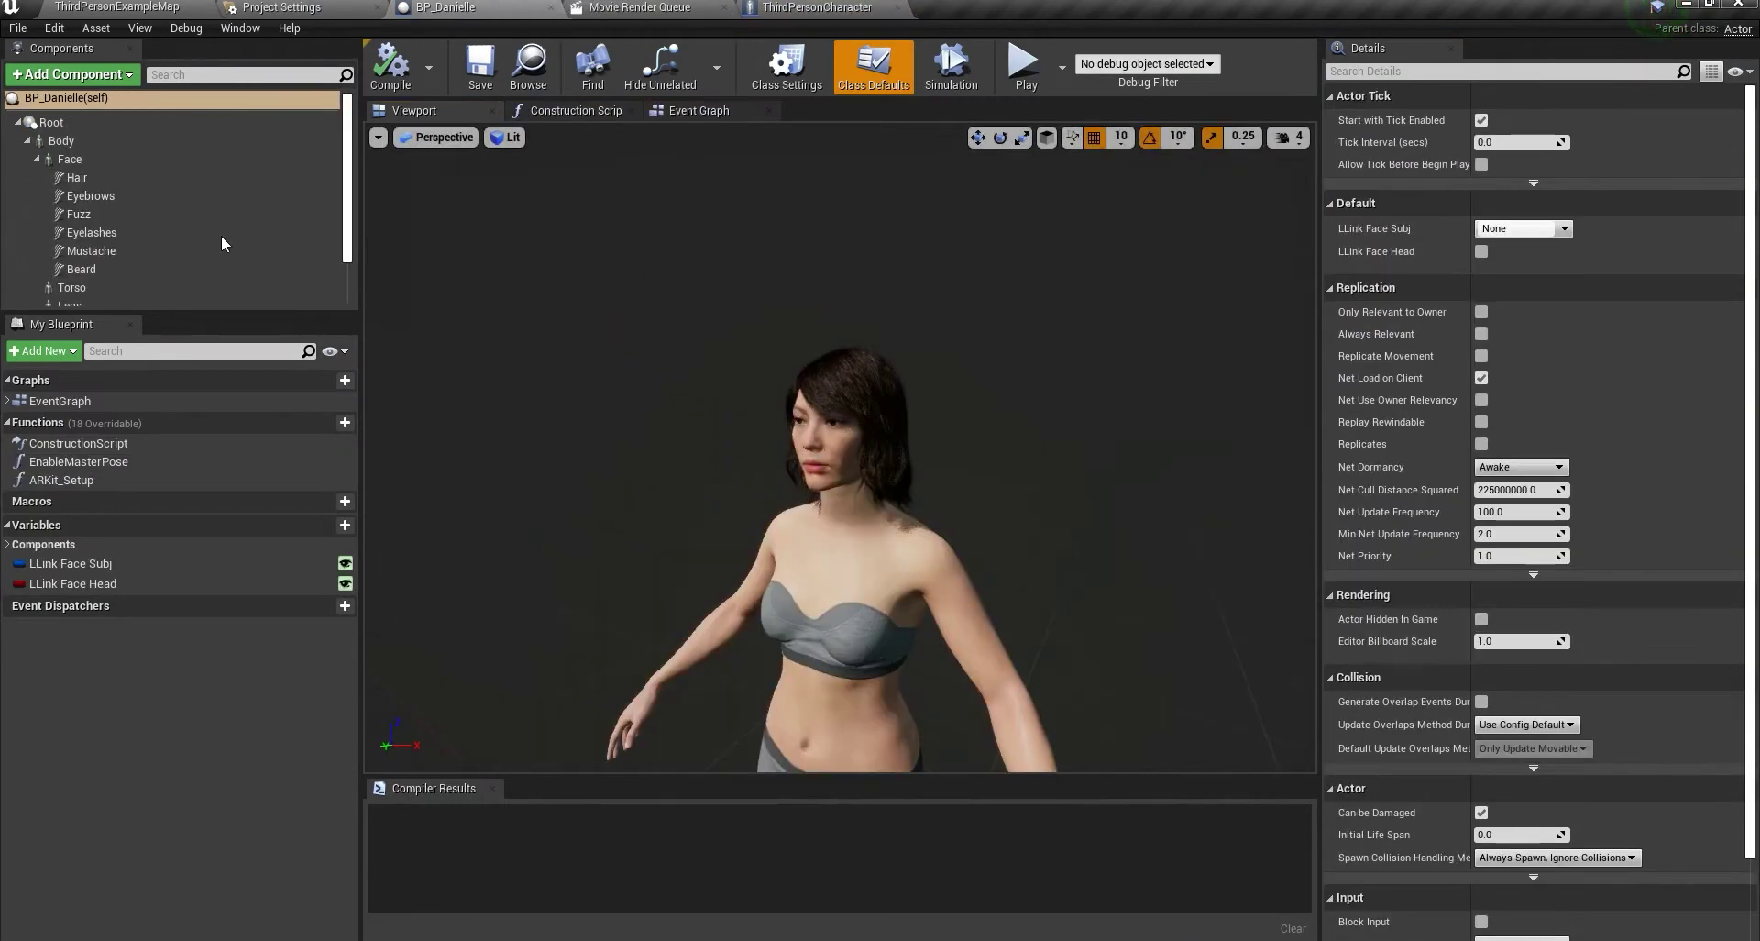
left_click(77, 160)
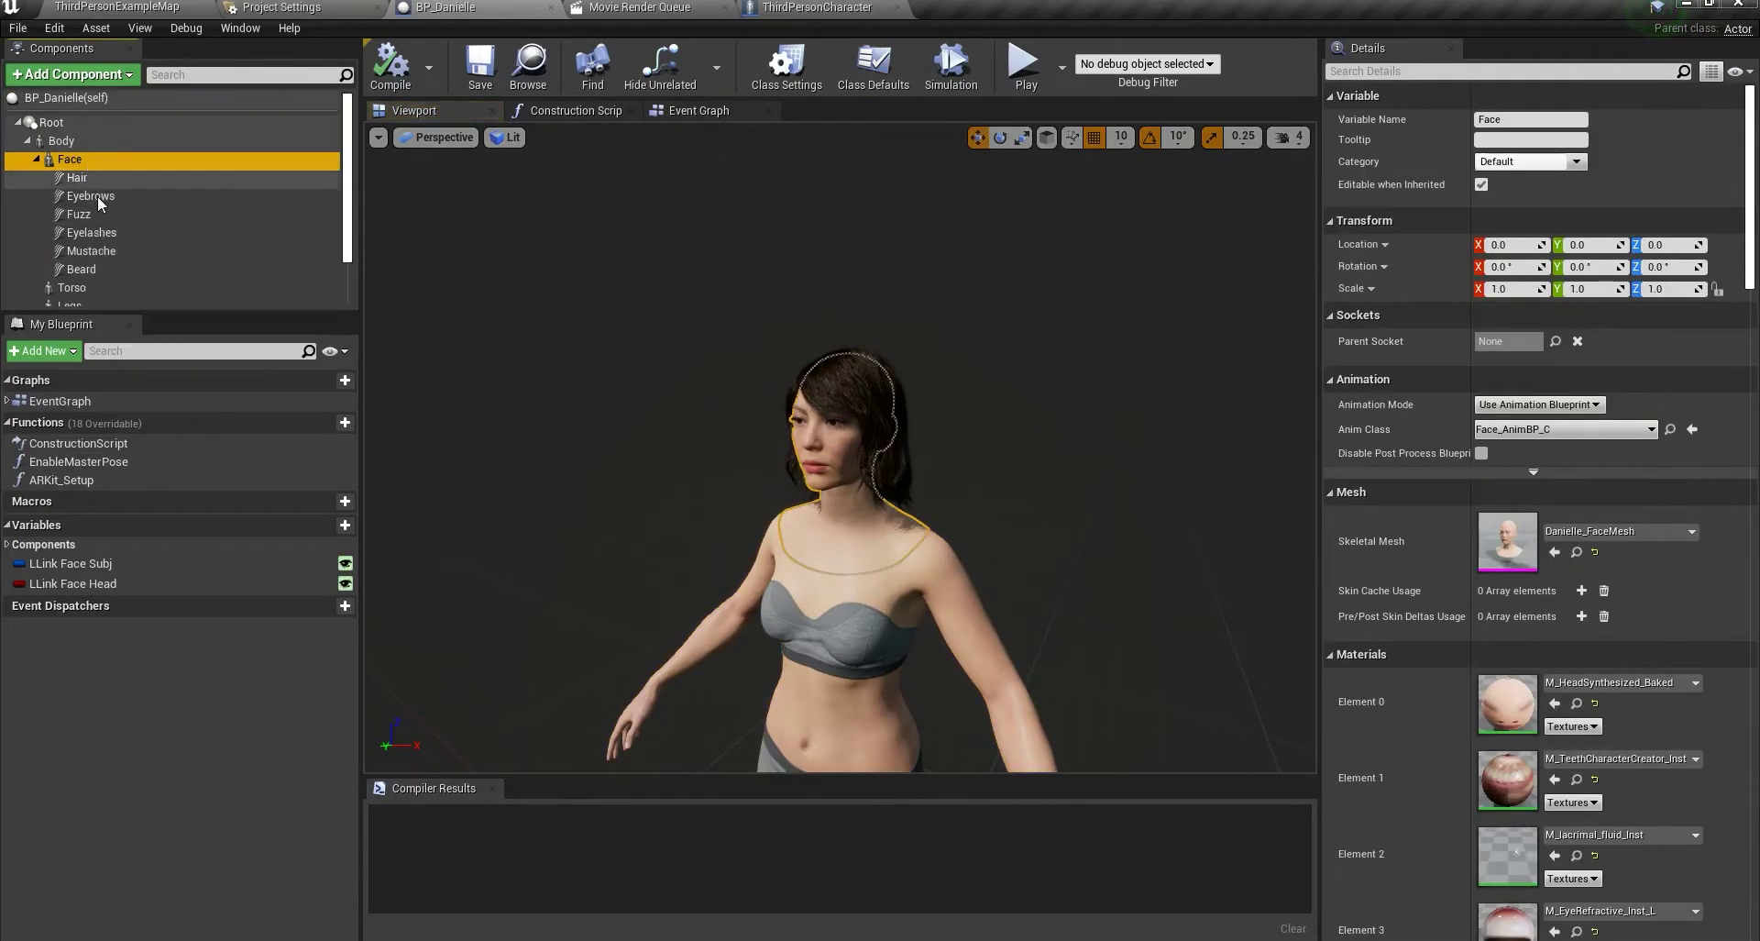
left_click(83, 270, "shift")
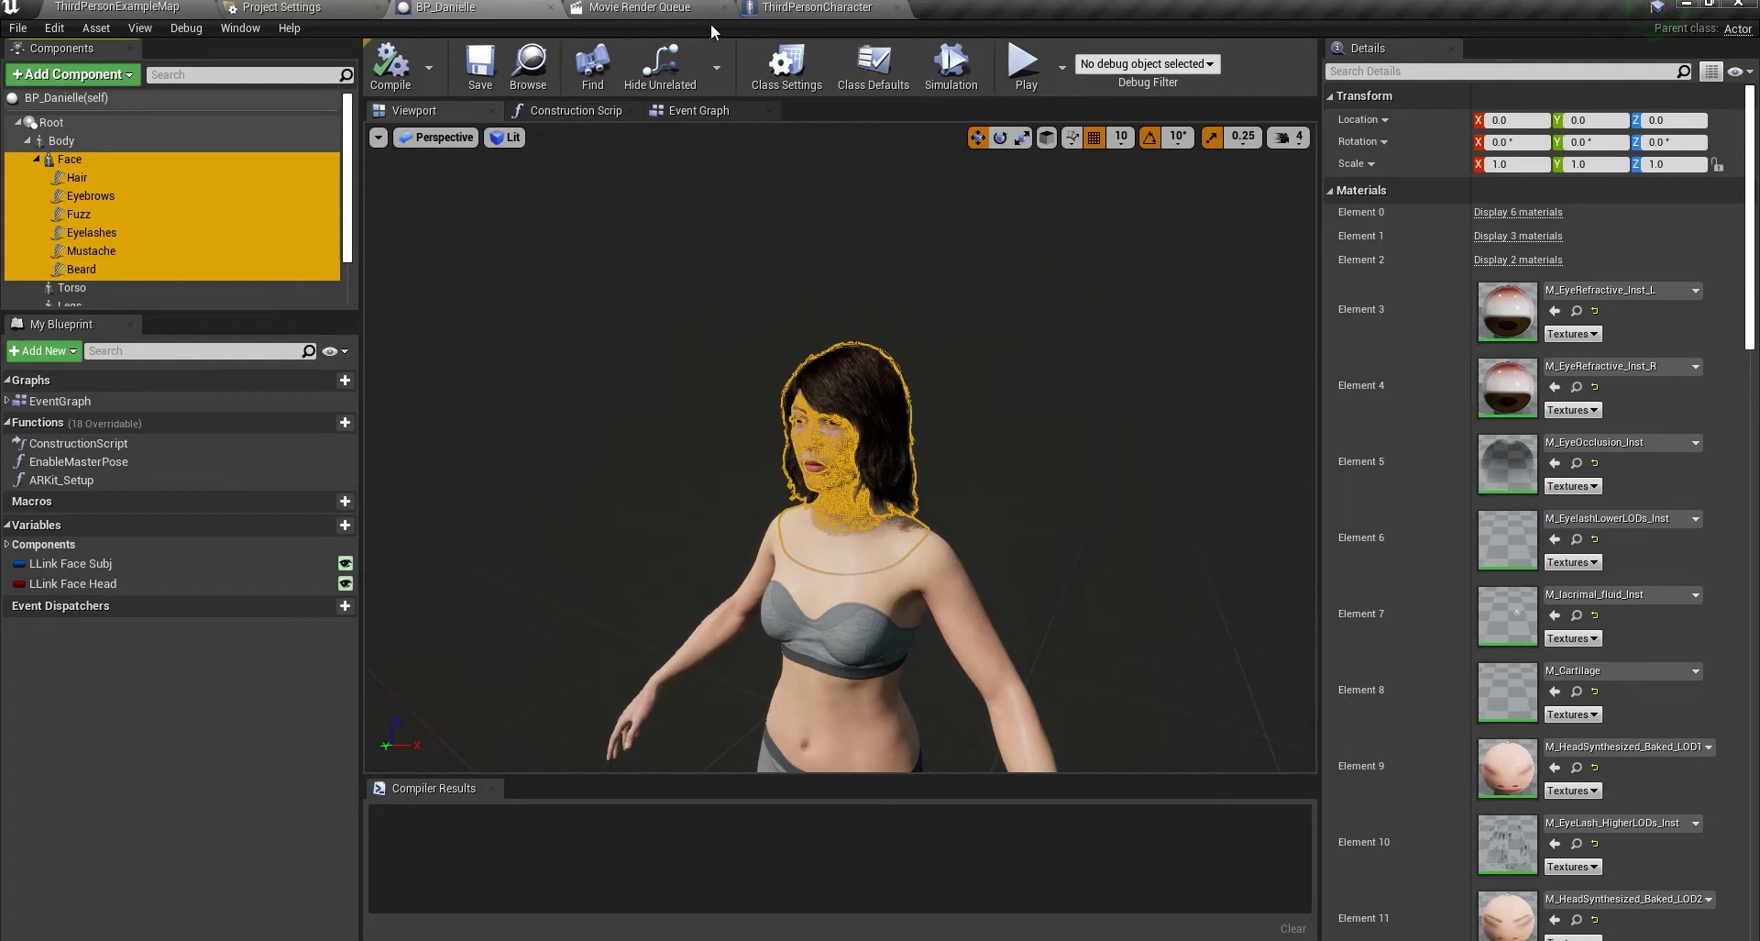
left_click(807, 7)
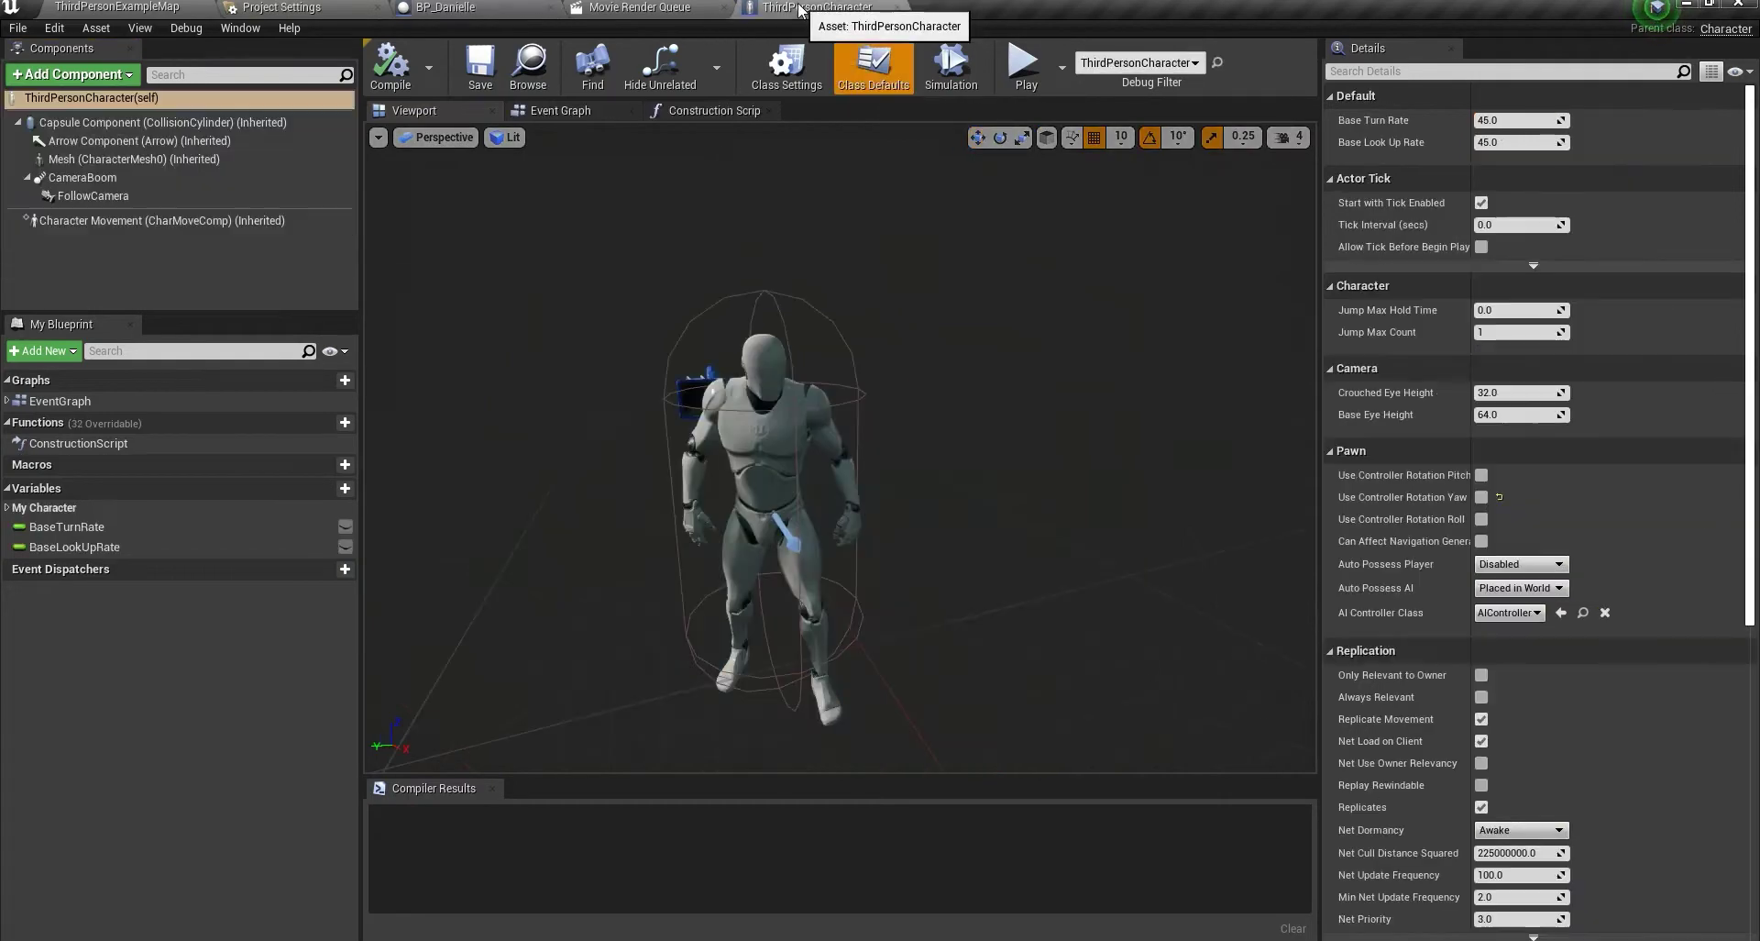
left_click(95, 162)
key("ctrl+v")
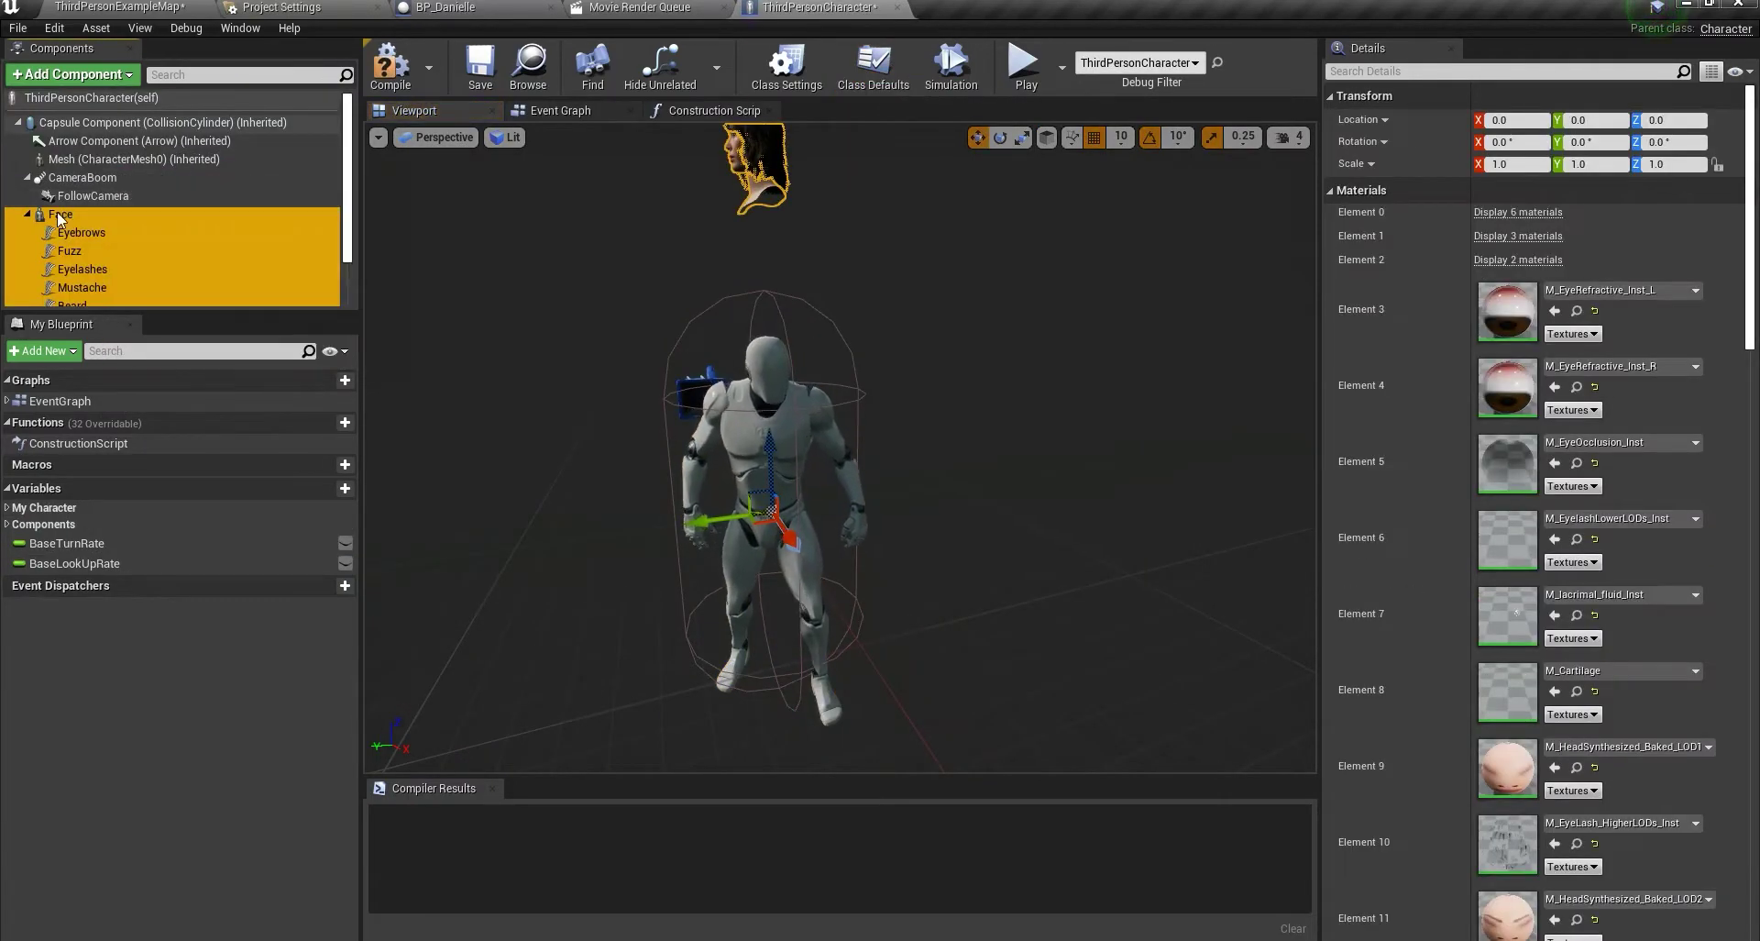
- Attach only the pasted Face component, with its children nested under it, to the Mesh (CharacterMesh0) component
left_click_drag(58, 217, 73, 165)
key("ctrl+z")
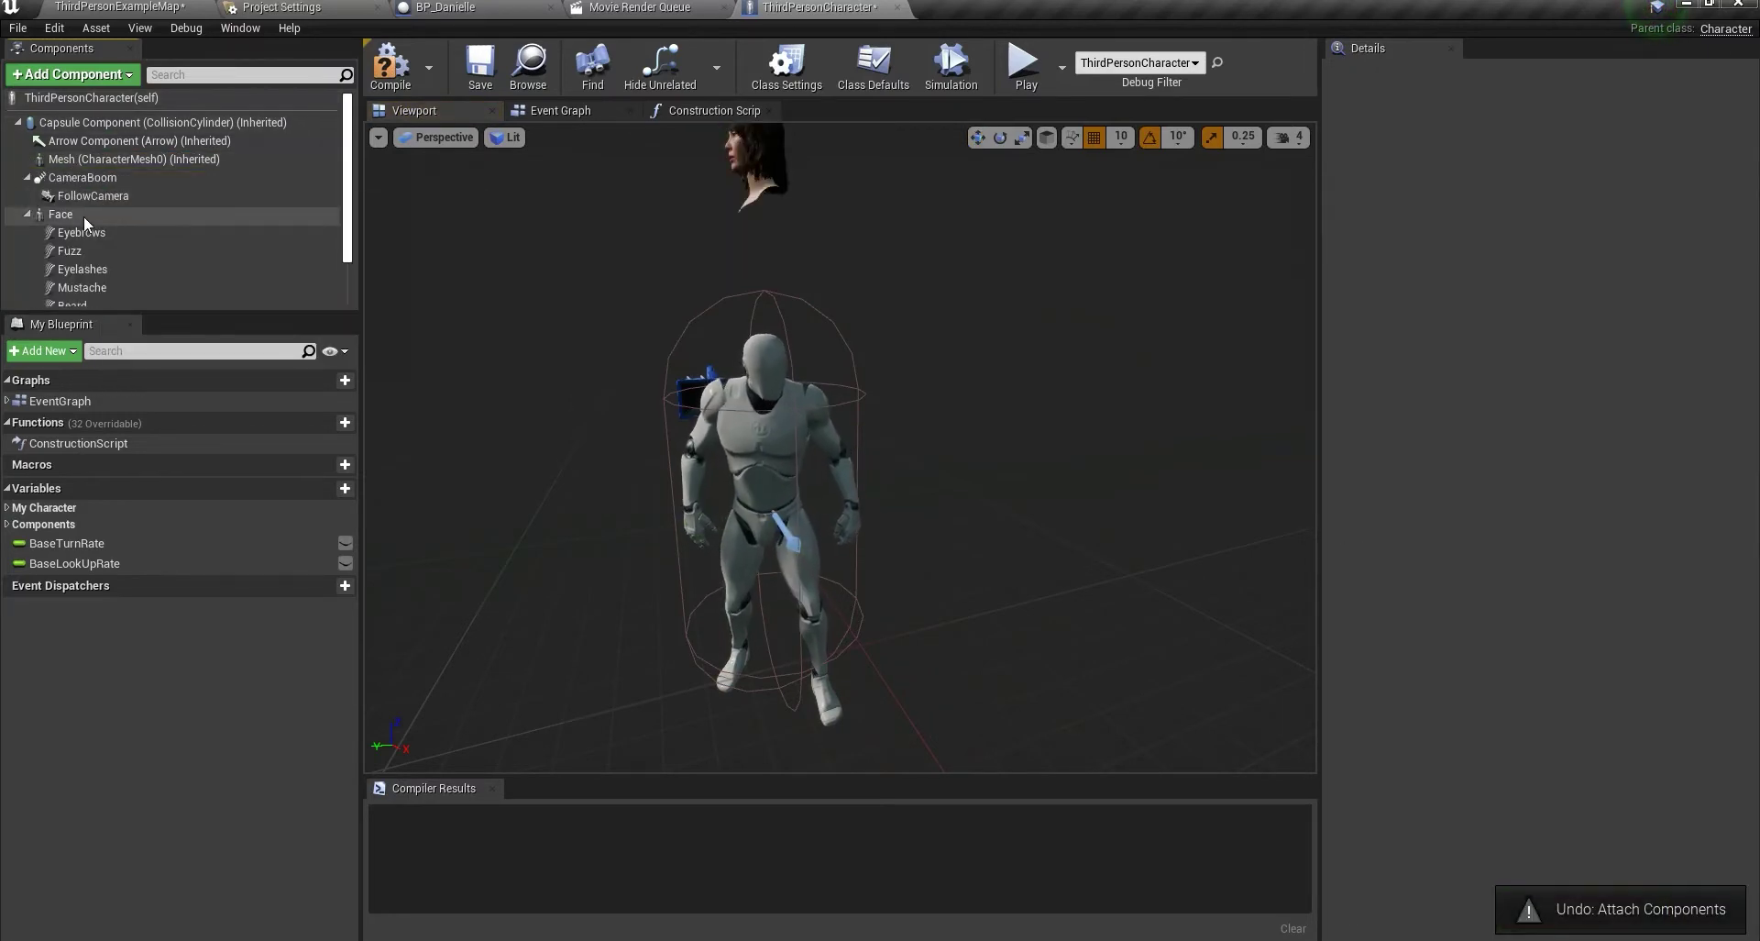
left_click(64, 215)
left_click_drag(64, 214, 73, 165)
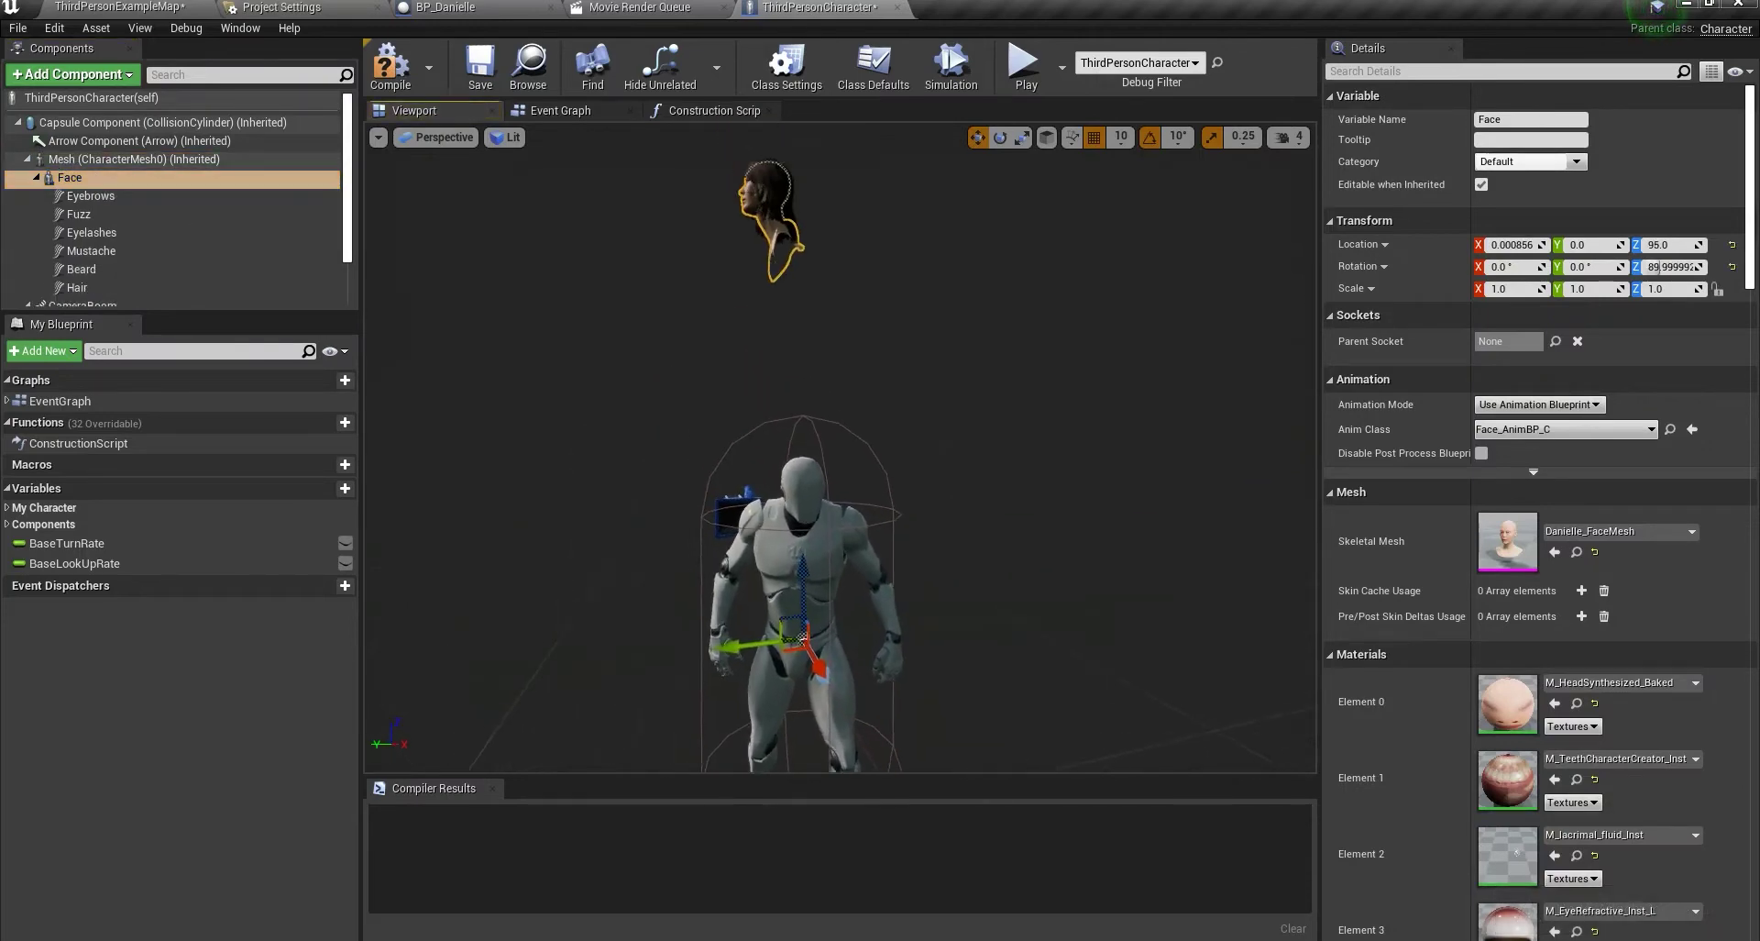
- Set the Face component's parent socket to the neck_01 bone
left_click(378, 137)
left_click(402, 178)
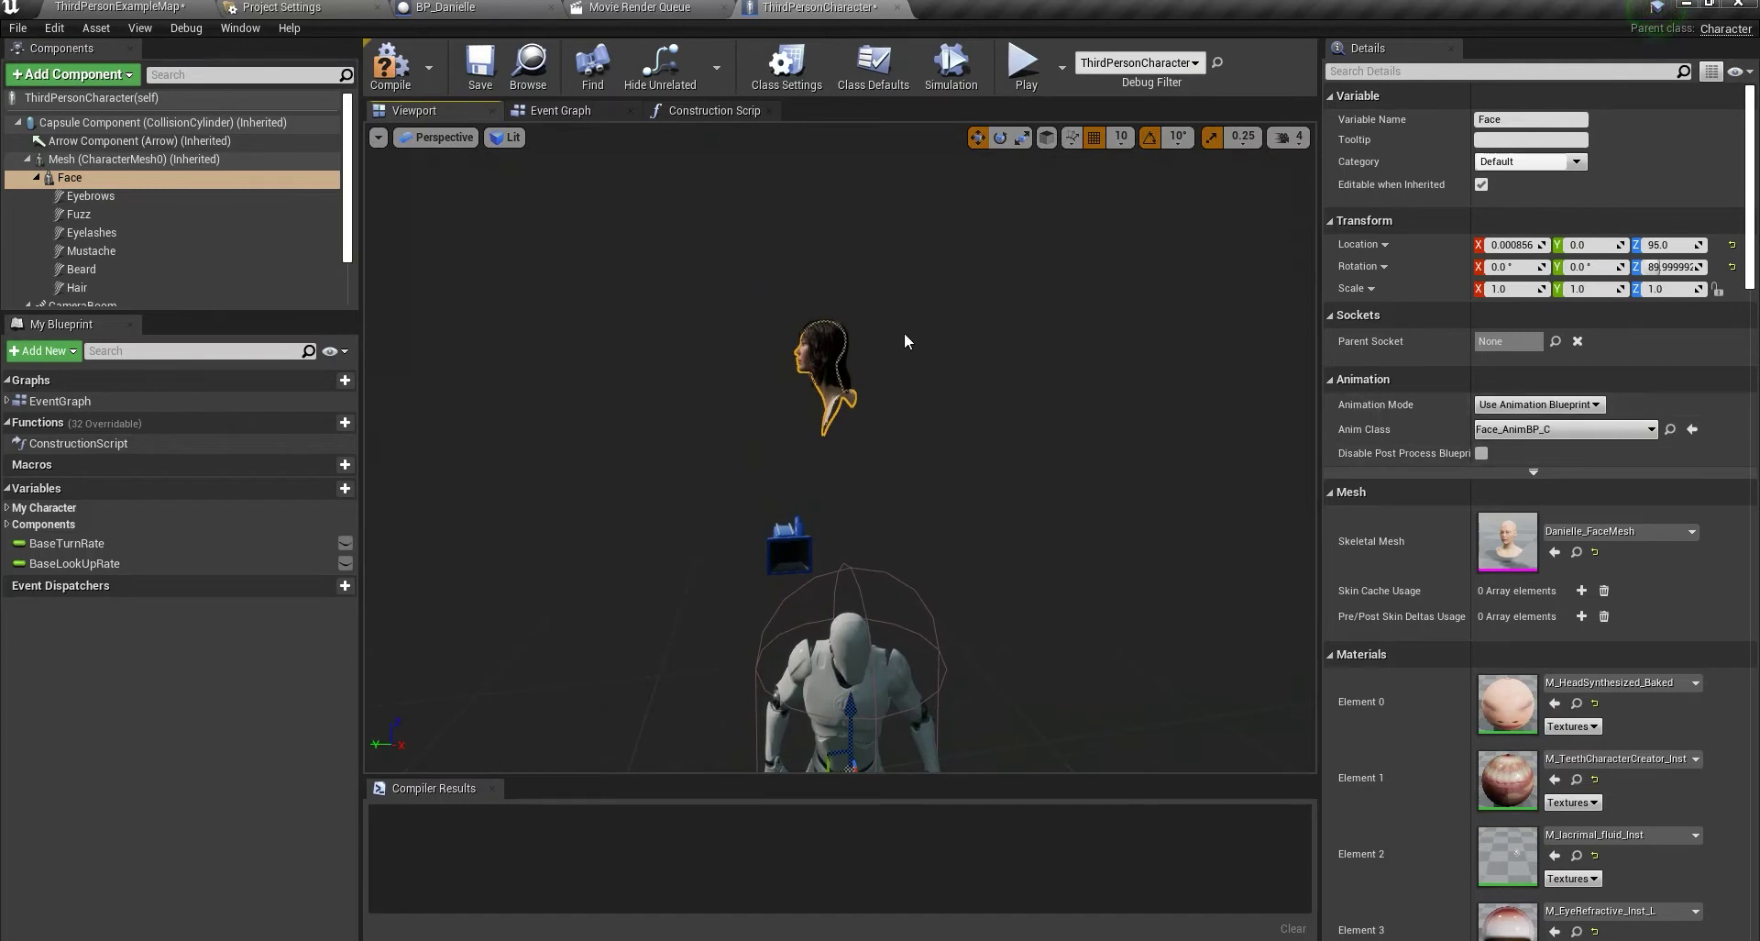
left_click(73, 178)
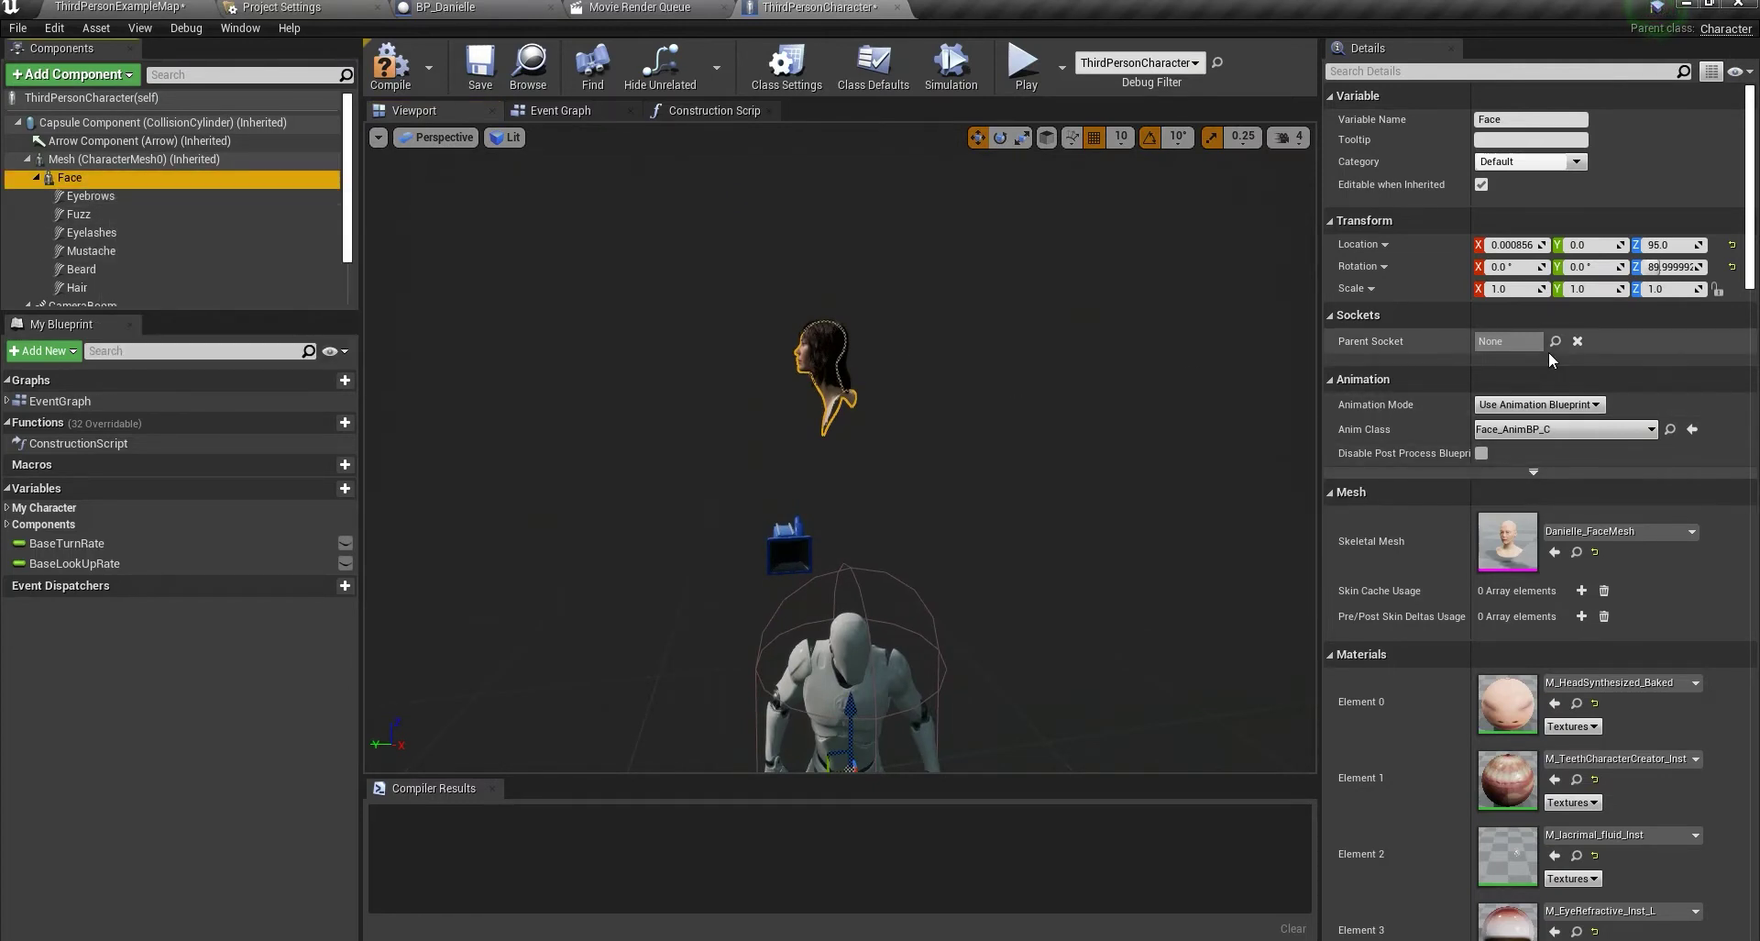
left_click(1554, 341)
type("ne")
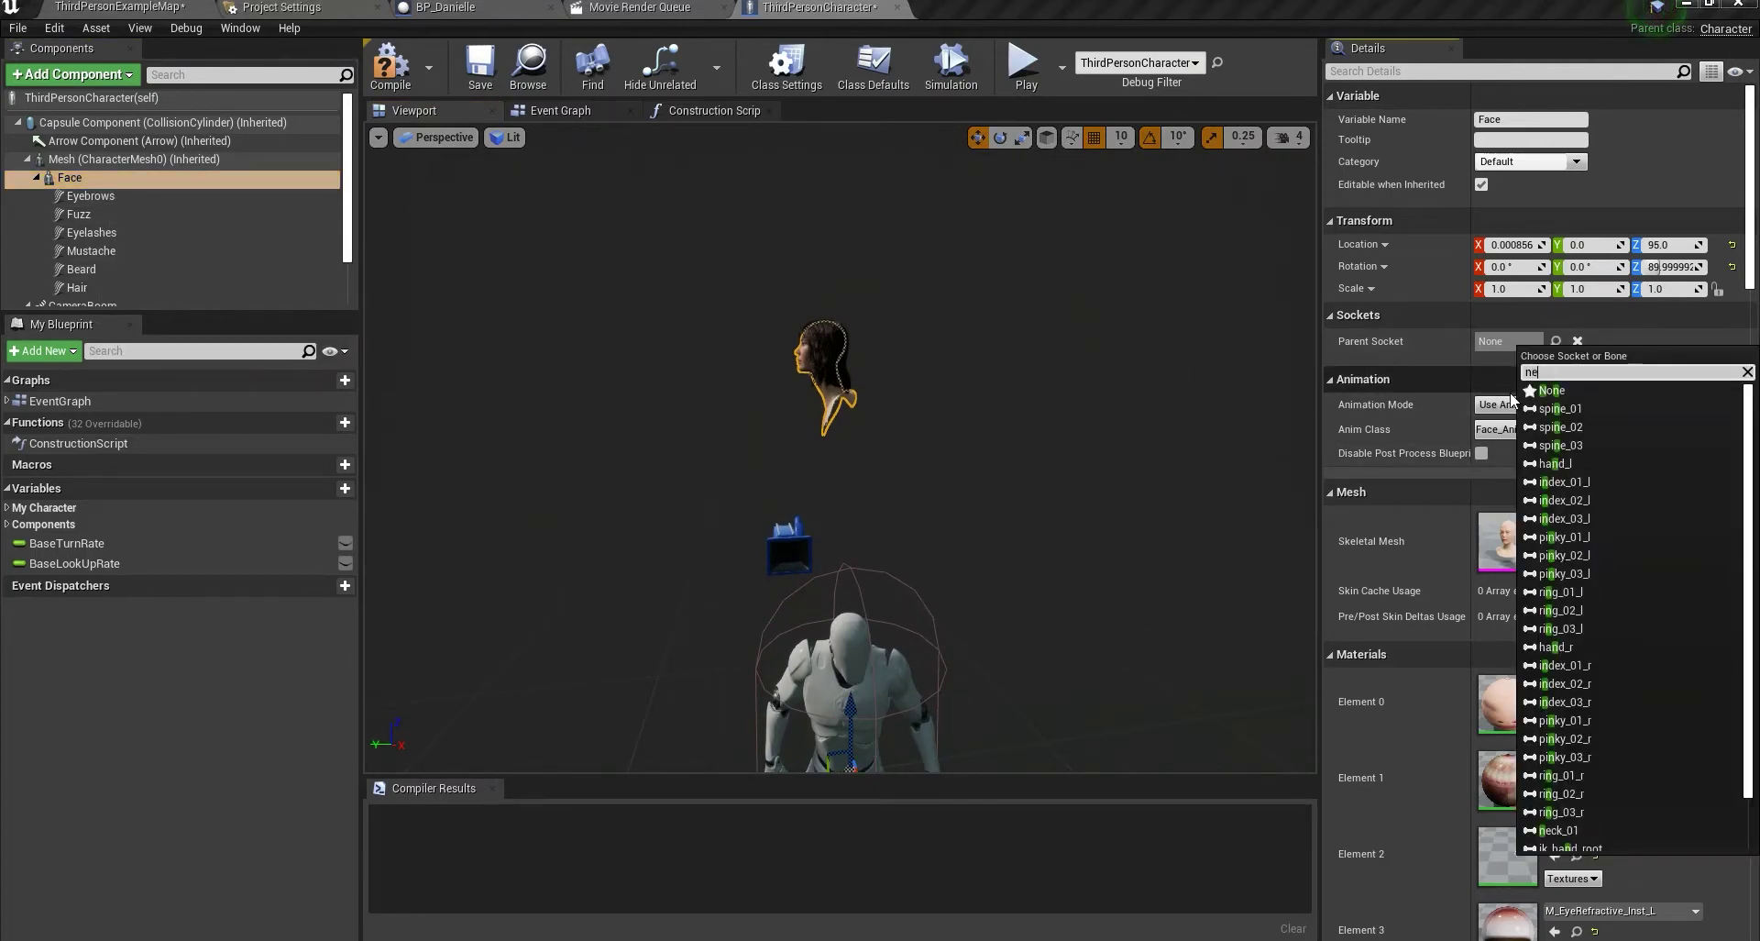
type("ck")
left_click(1570, 396)
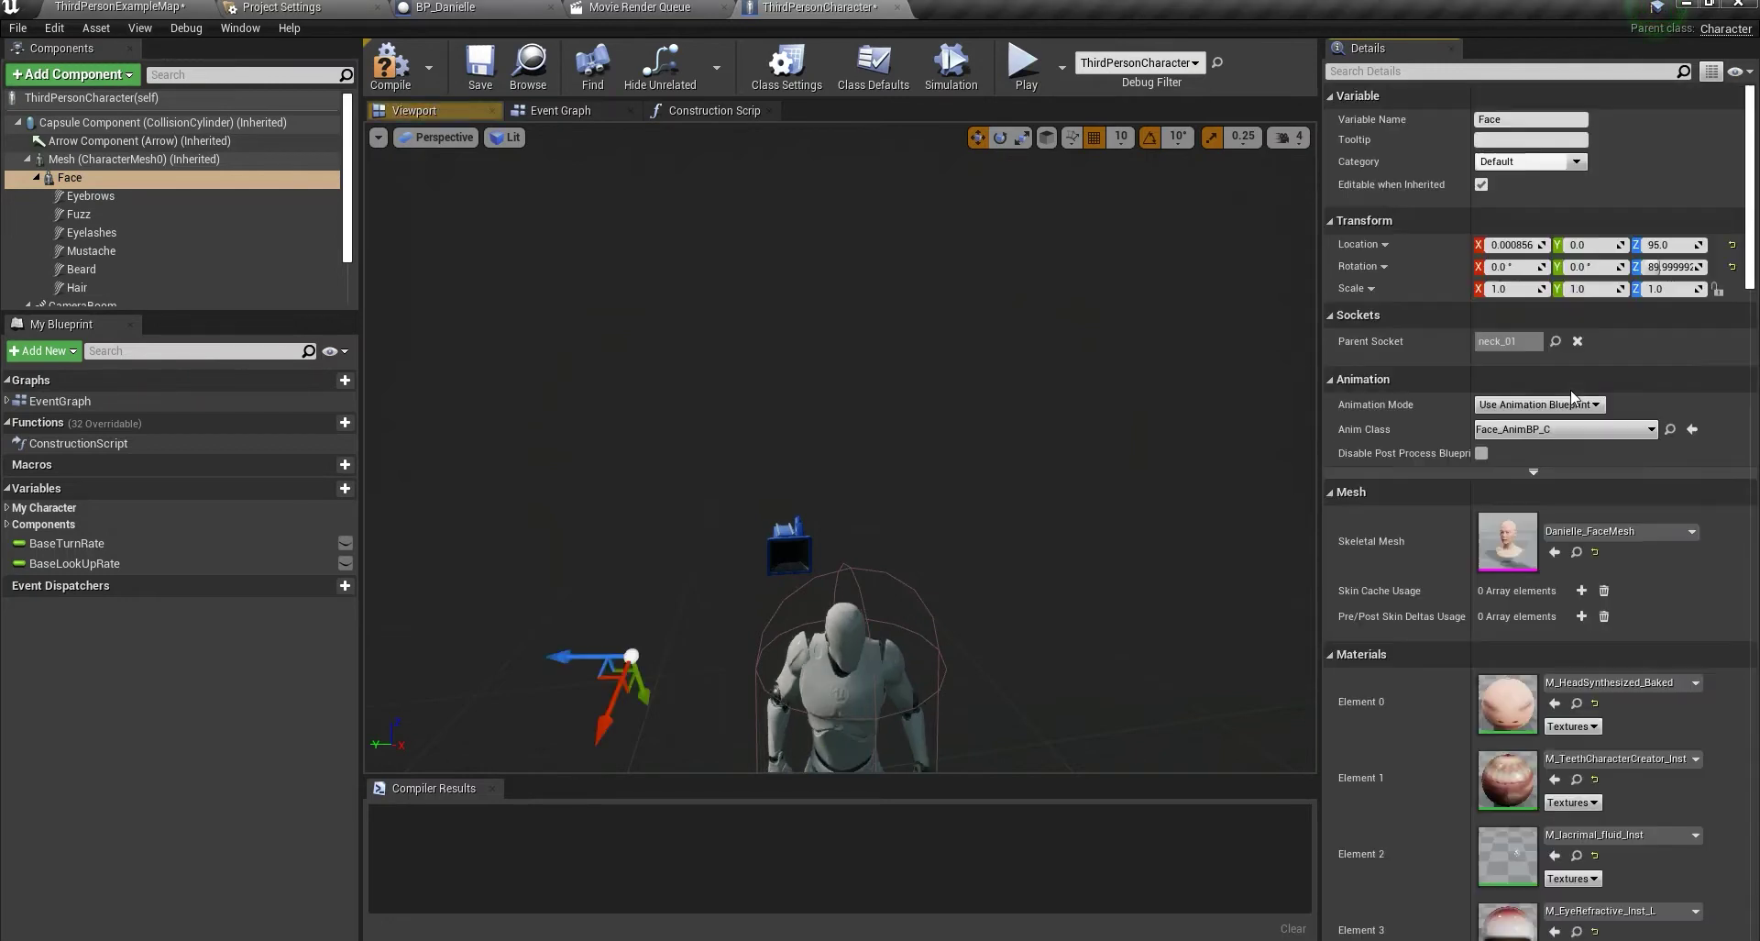
- Switch the transform gizmo's coordinate space and rotate the Face upright to about 80°, -56°, -100°
right_click_drag(979, 431, 926, 518)
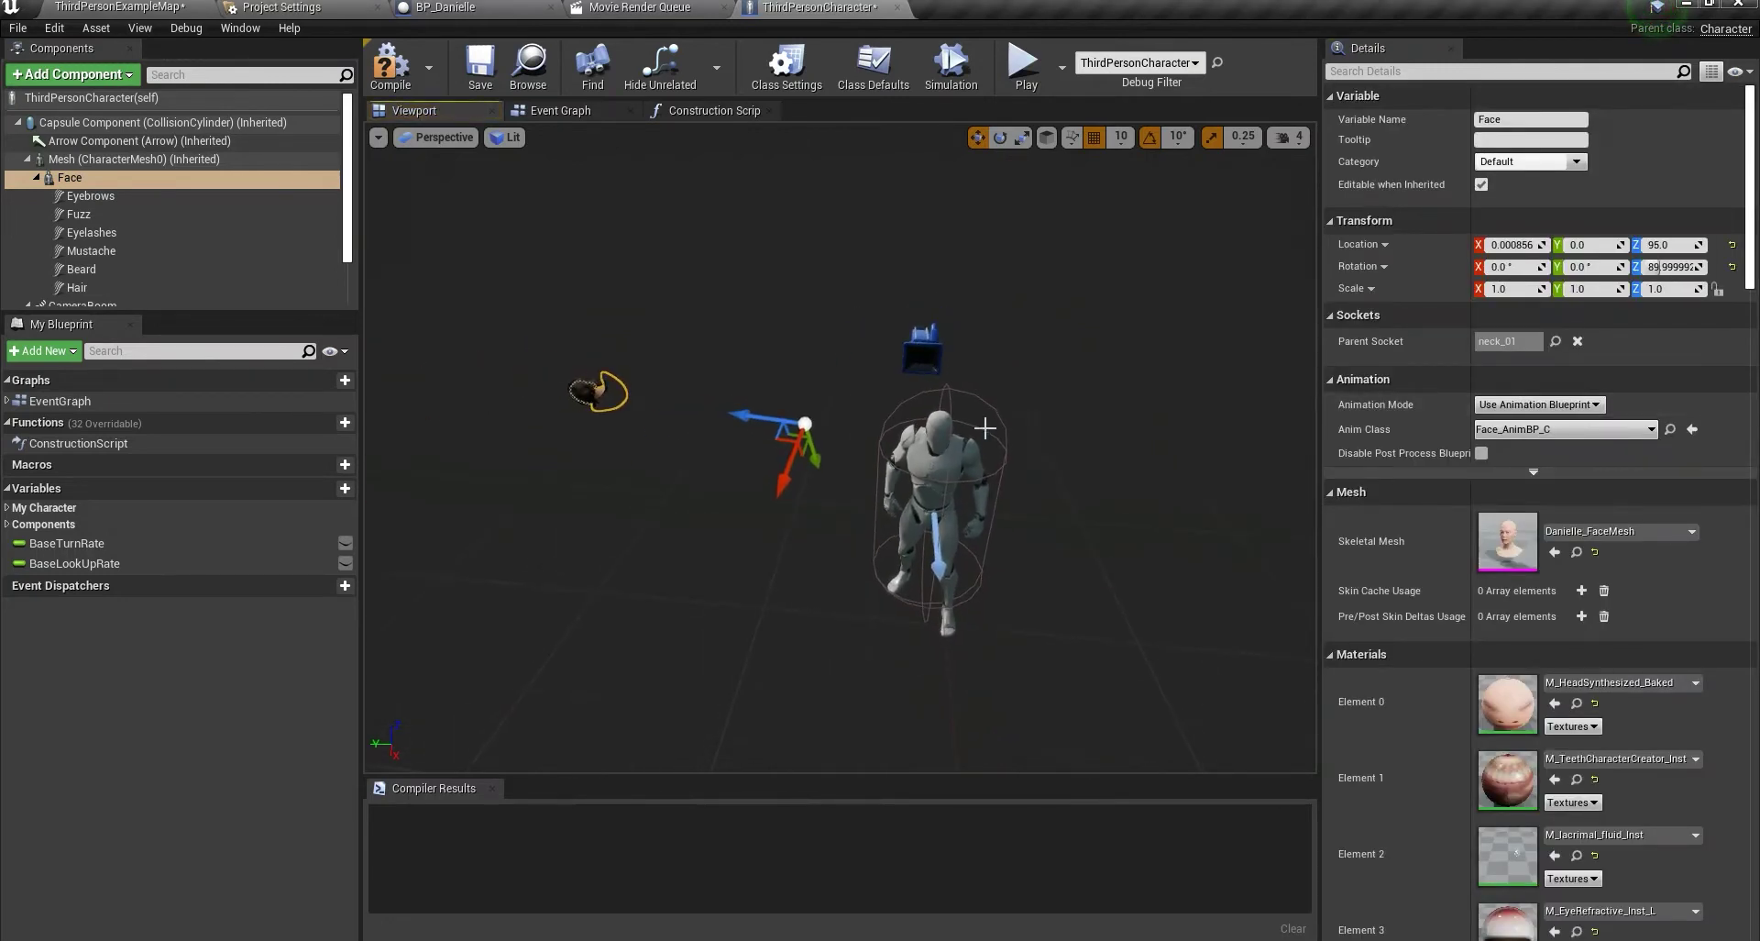
left_click(1047, 138)
right_click_drag(860, 360, 853, 316)
key("e")
left_click_drag(870, 397, 900, 449)
key("w")
key("e")
key("w")
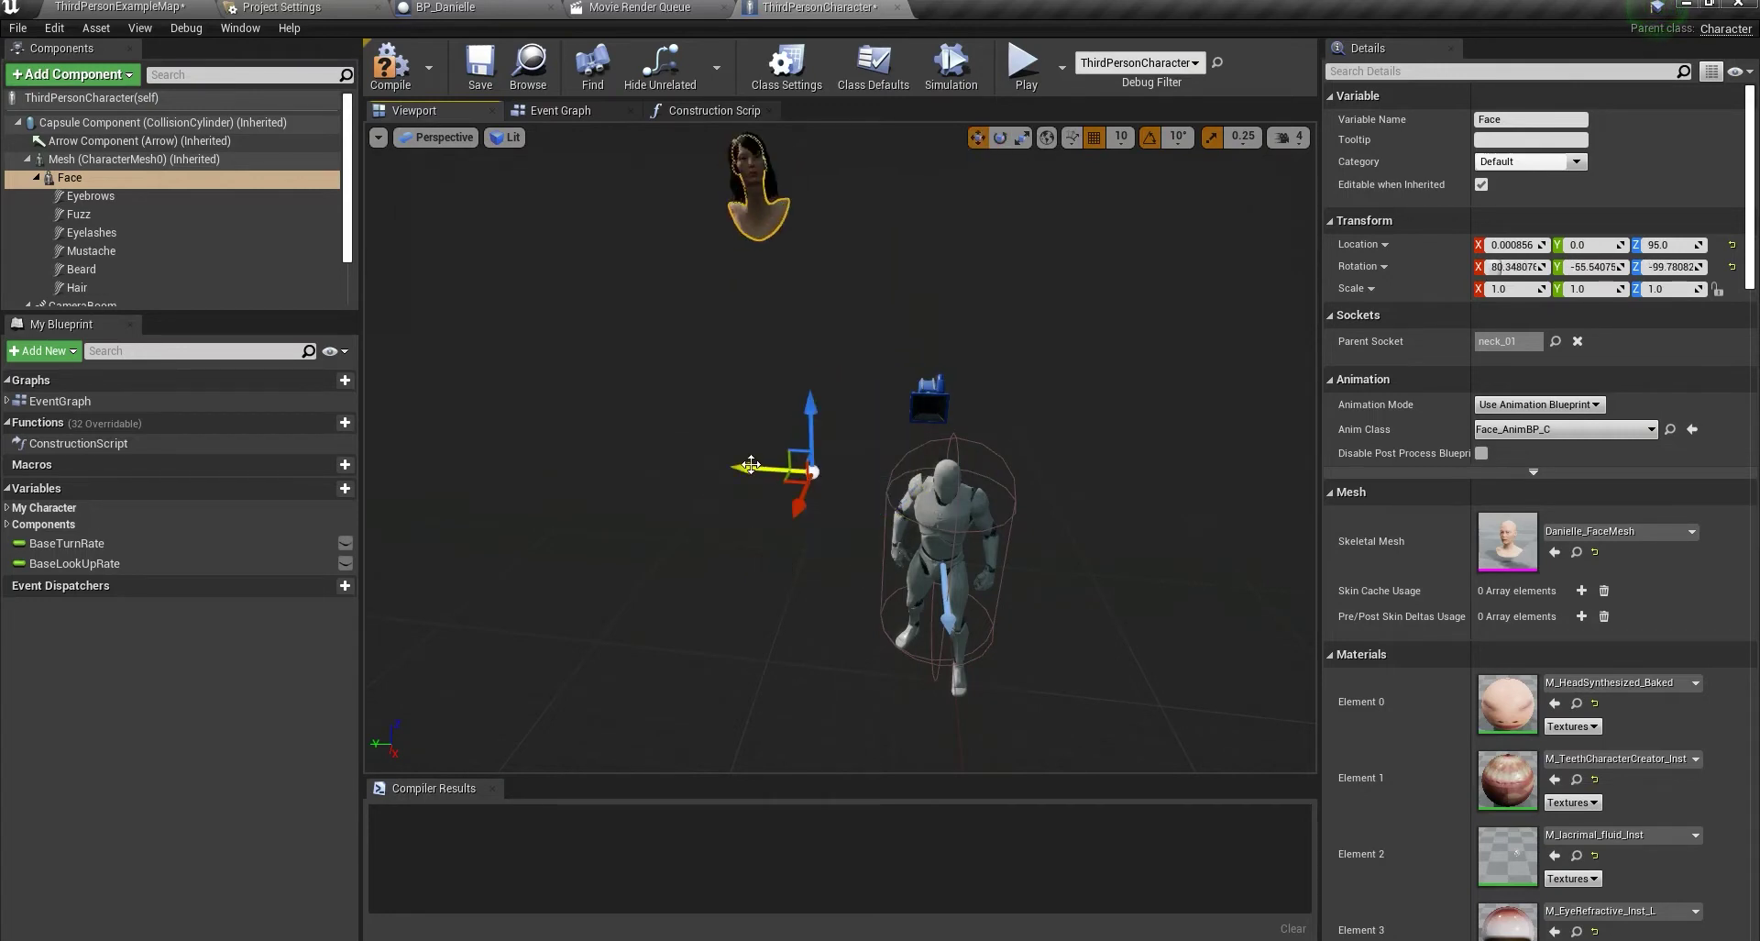
- Move the Face onto the mannequin's neck, to a location of about -149, 59, -16
left_click_drag(751, 465, 907, 477)
left_click_drag(979, 418, 976, 609)
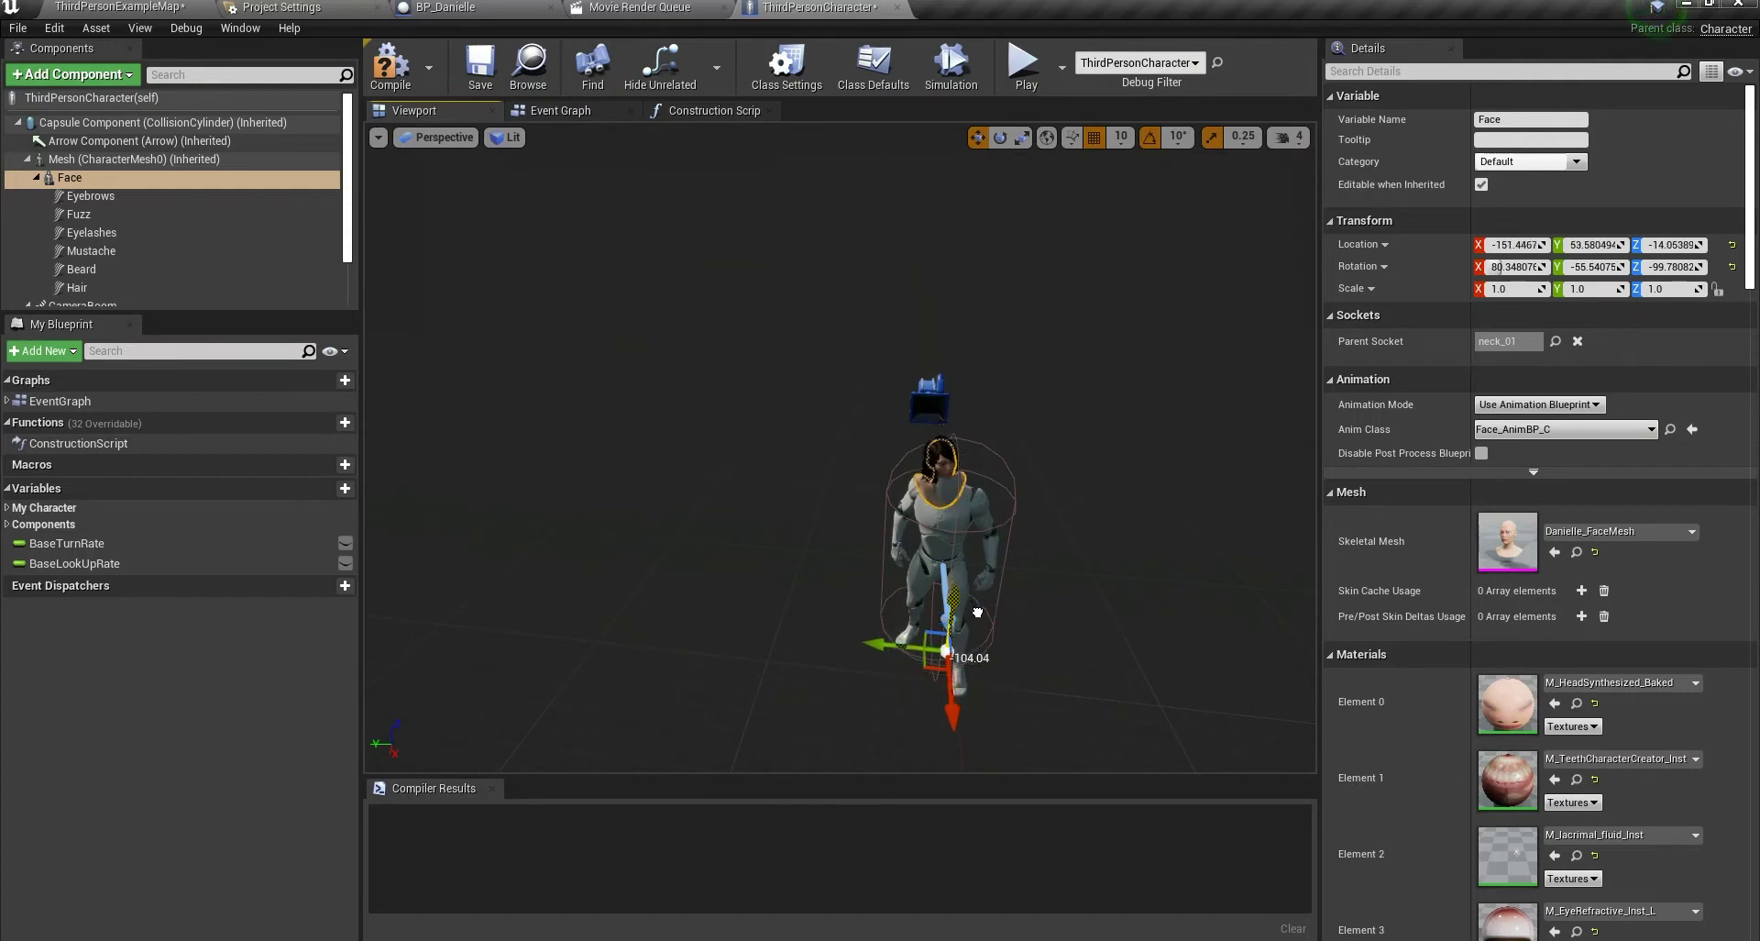
left_click_drag(890, 644, 903, 645)
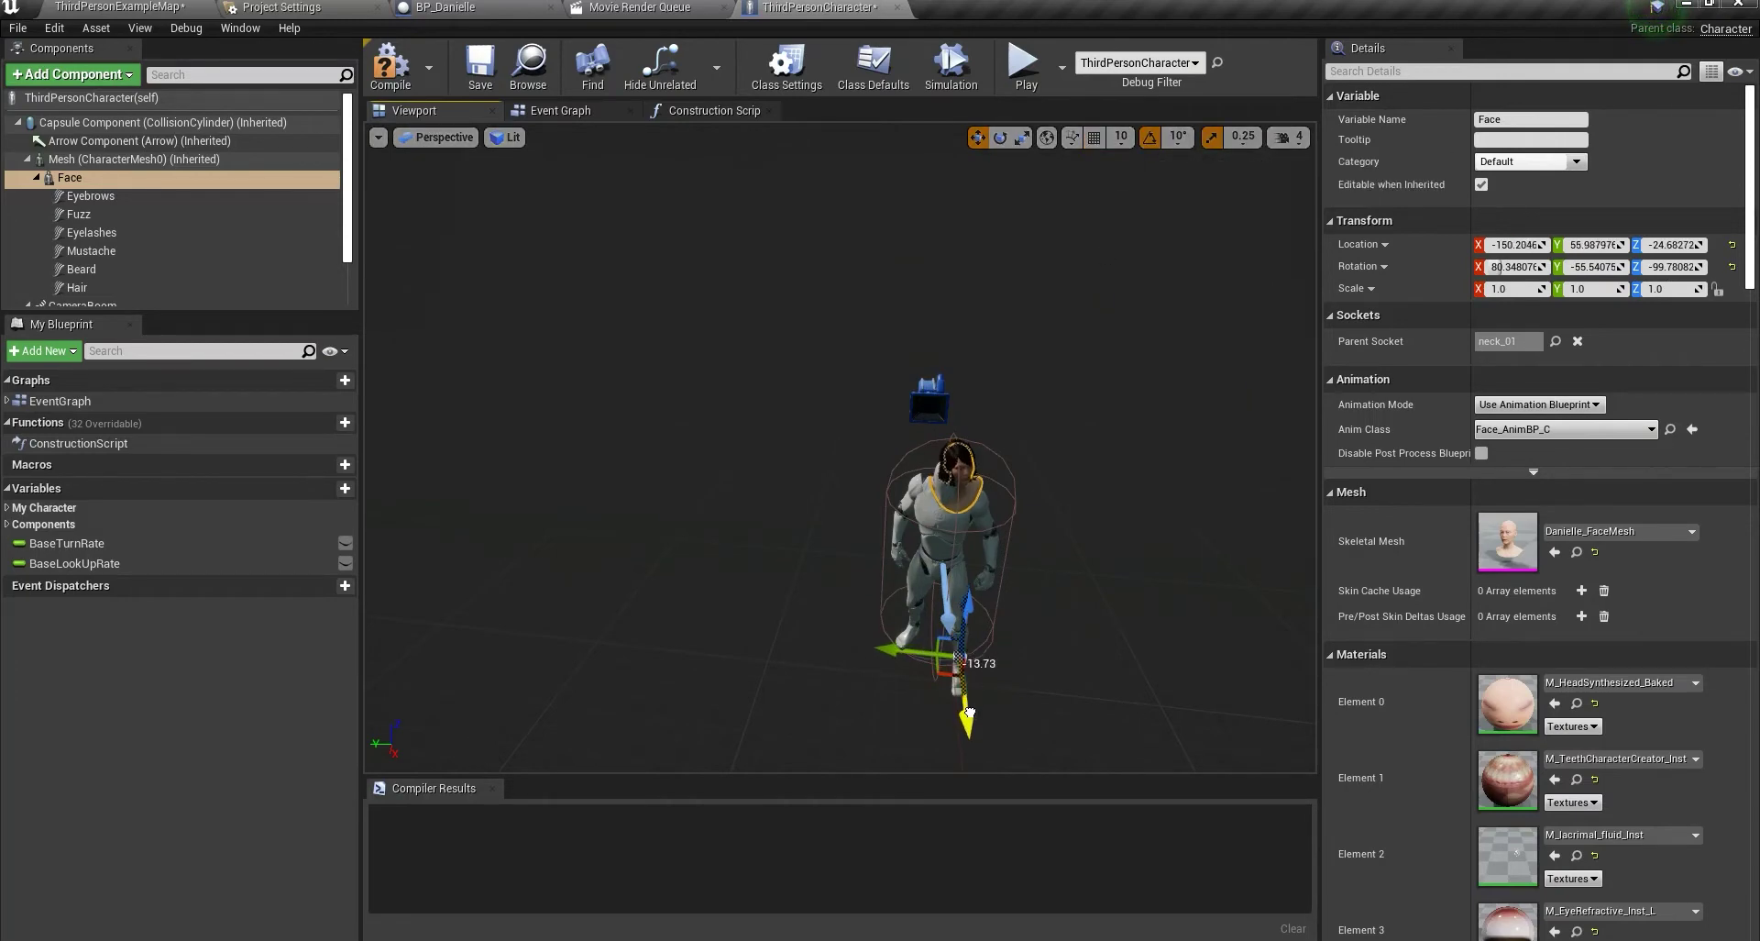
left_click_drag(913, 663, 905, 653)
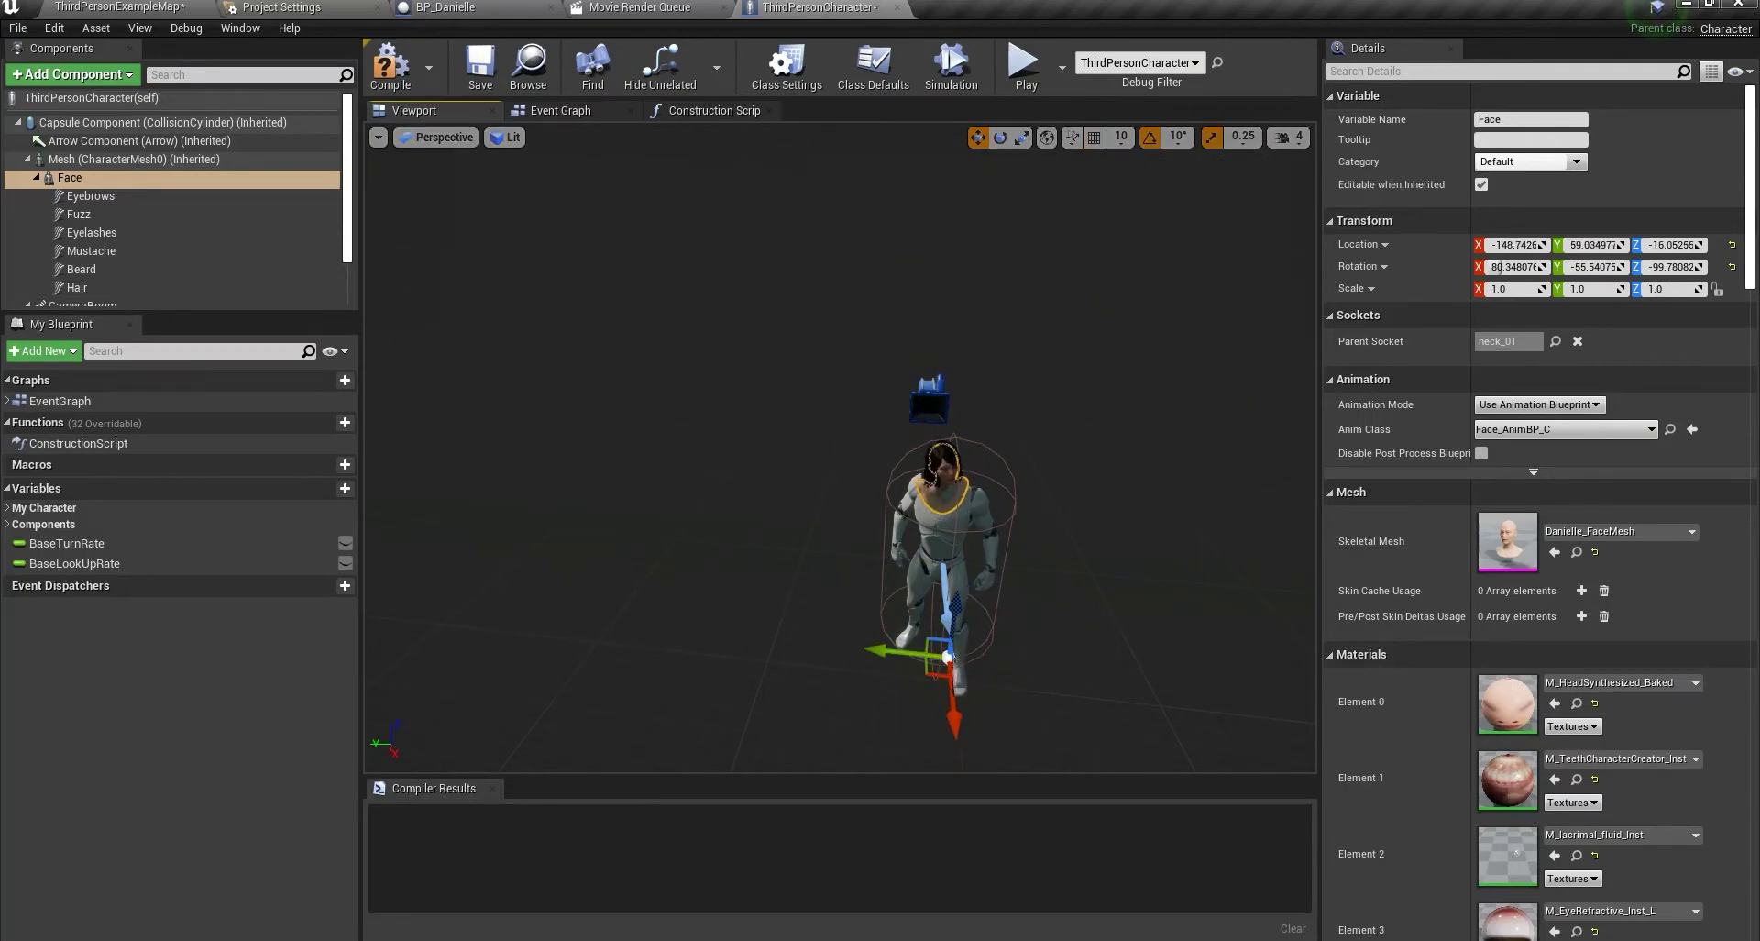
- Refine the Face's fit on the mannequin, rotating it to about 50°, -77°, -71° and moving it to about -155, 69, -29
key("f")
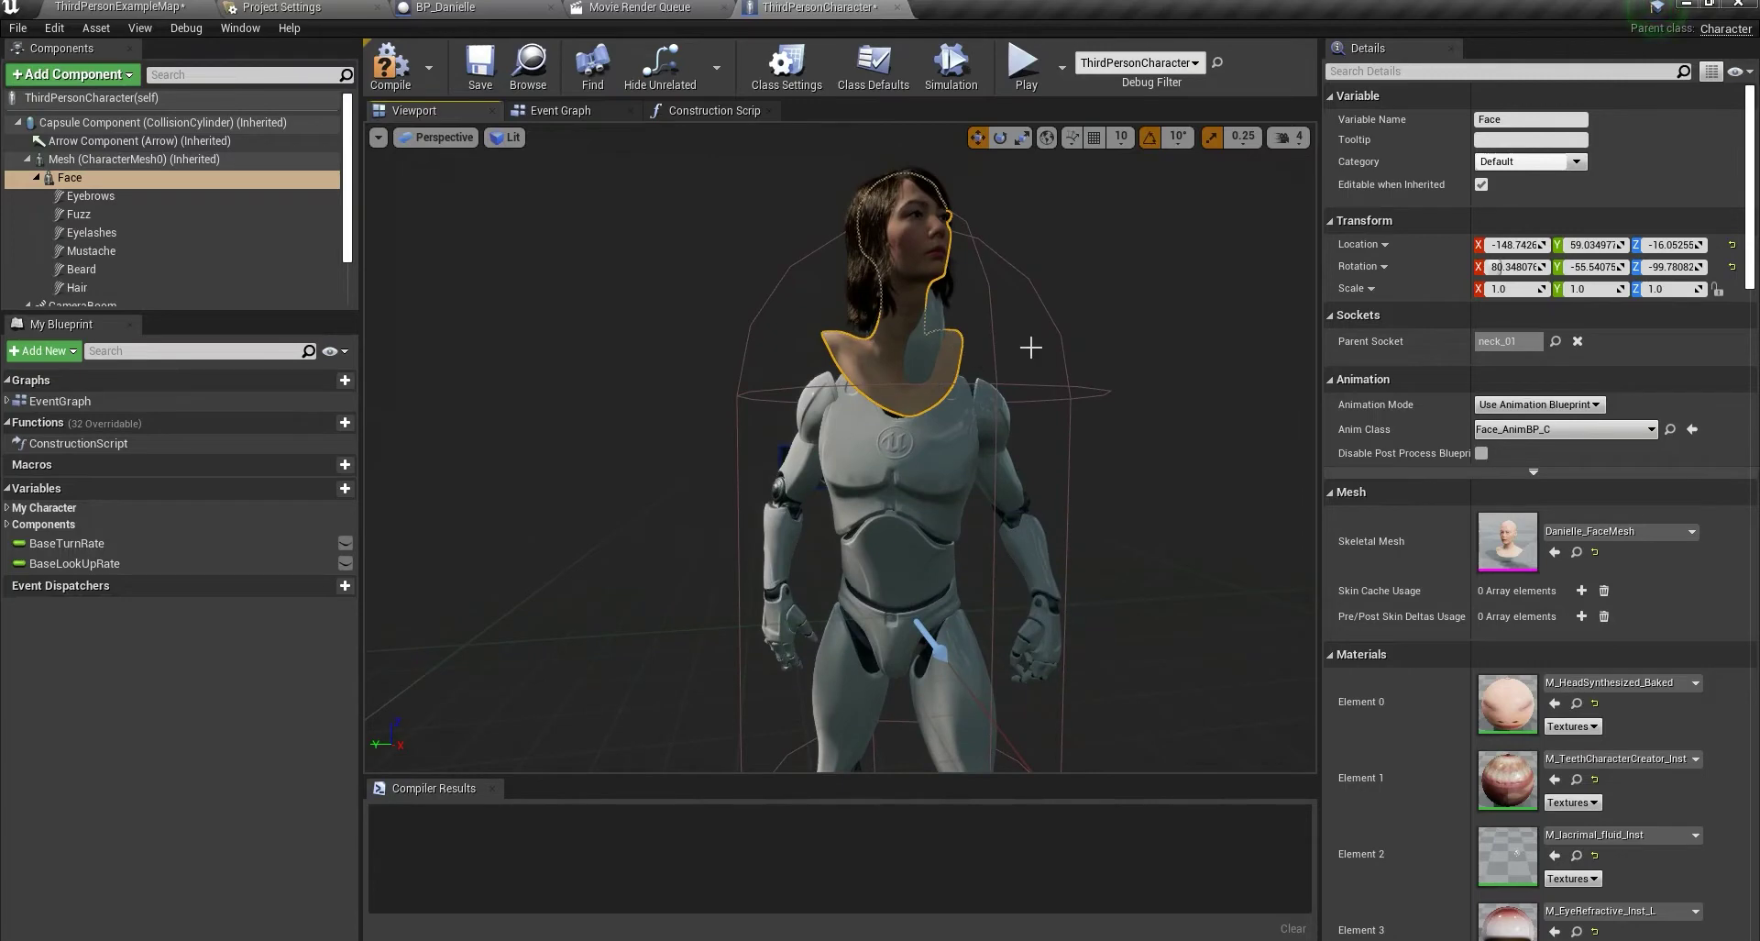
right_click_drag(908, 397, 905, 442)
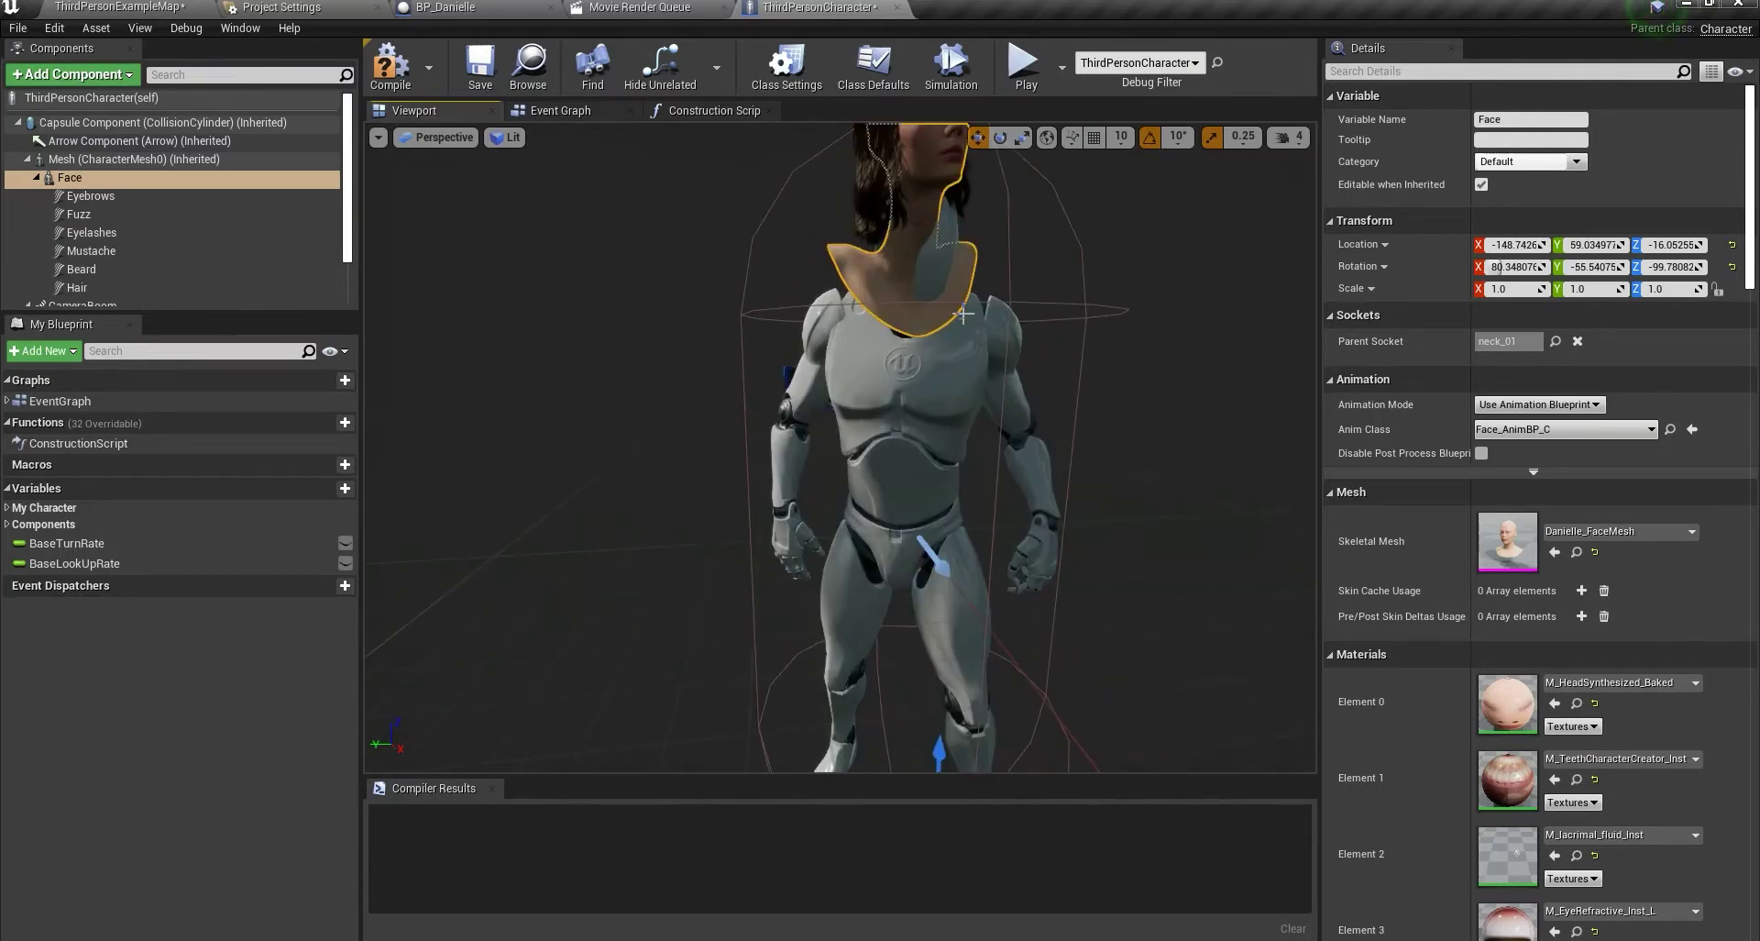
scroll(819, 475, "down", 5)
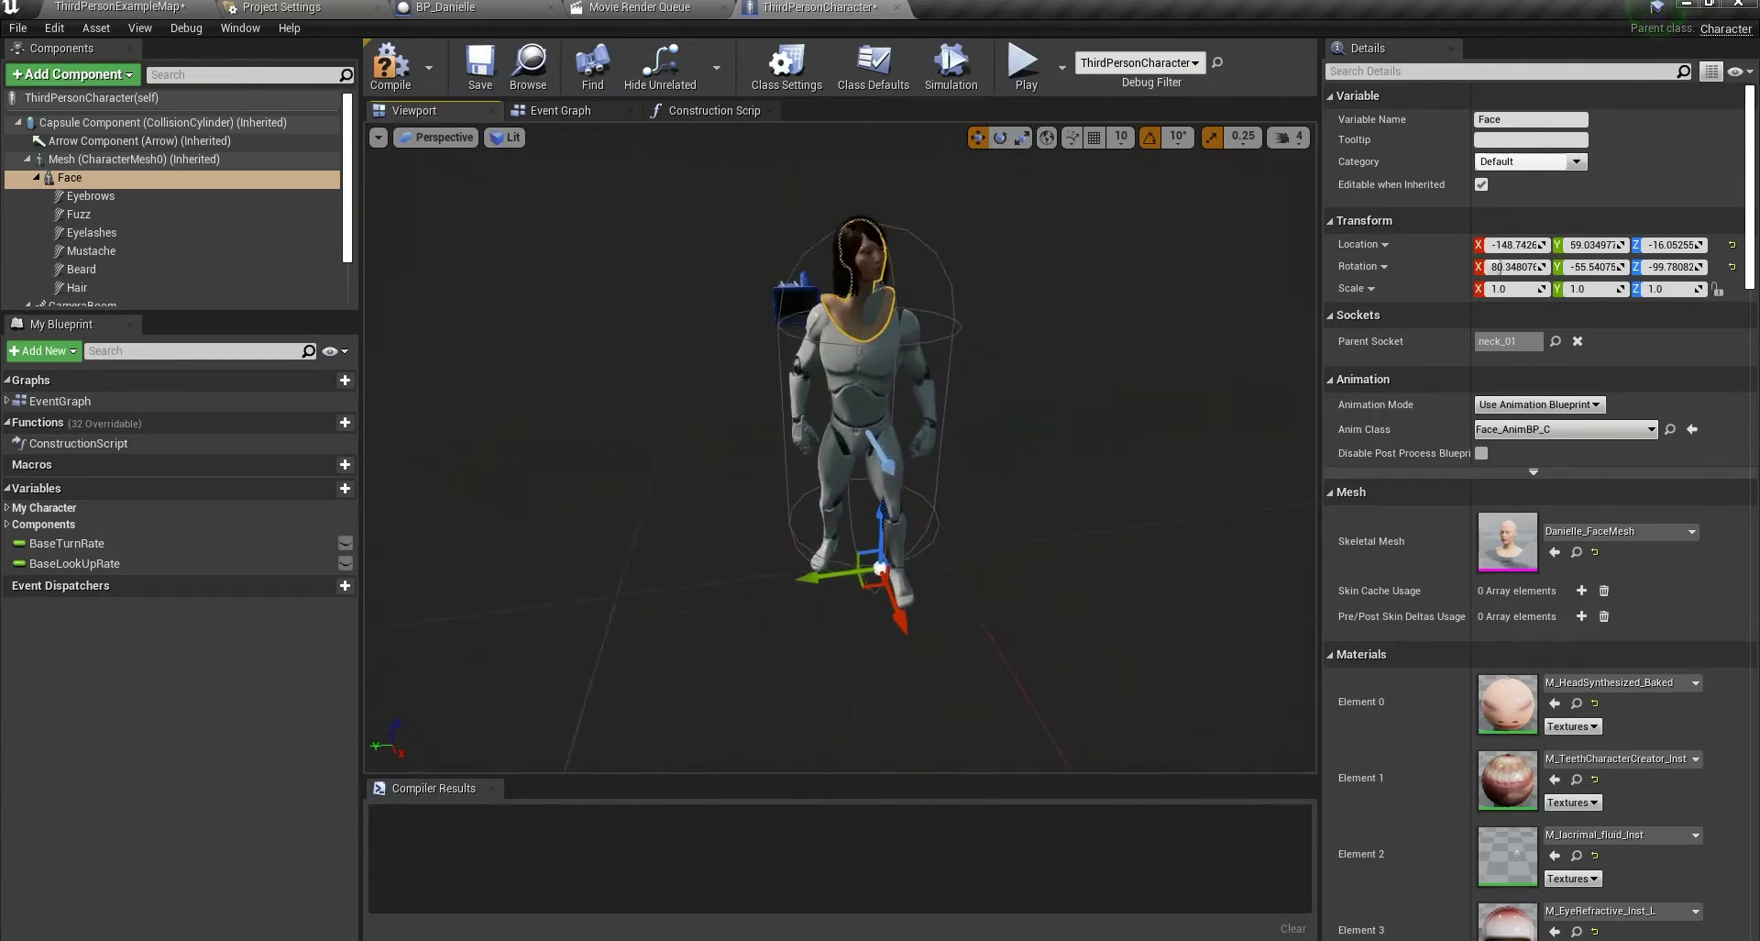
key("e")
left_click_drag(869, 629, 829, 625)
key("w")
left_click_drag(820, 564, 918, 606)
left_click_drag(901, 511, 898, 526)
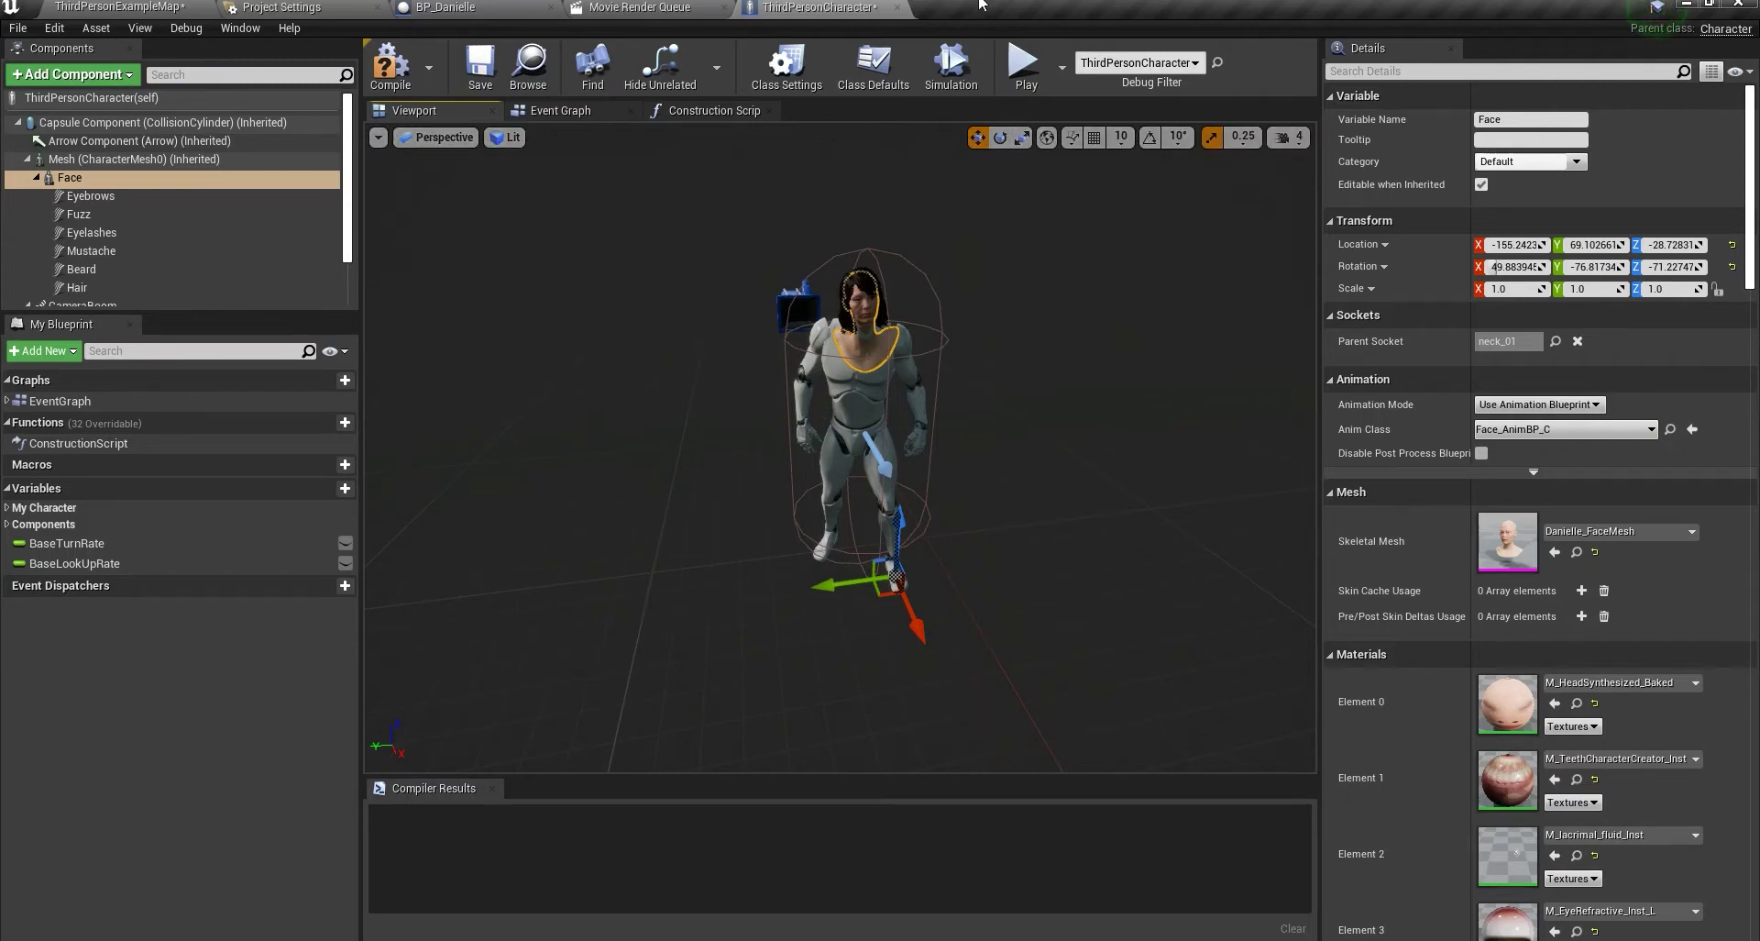
- Open the mannequin mesh's M_Male_Body material and examine its body colour, mask and normal map nodes against the character
left_click(869, 403)
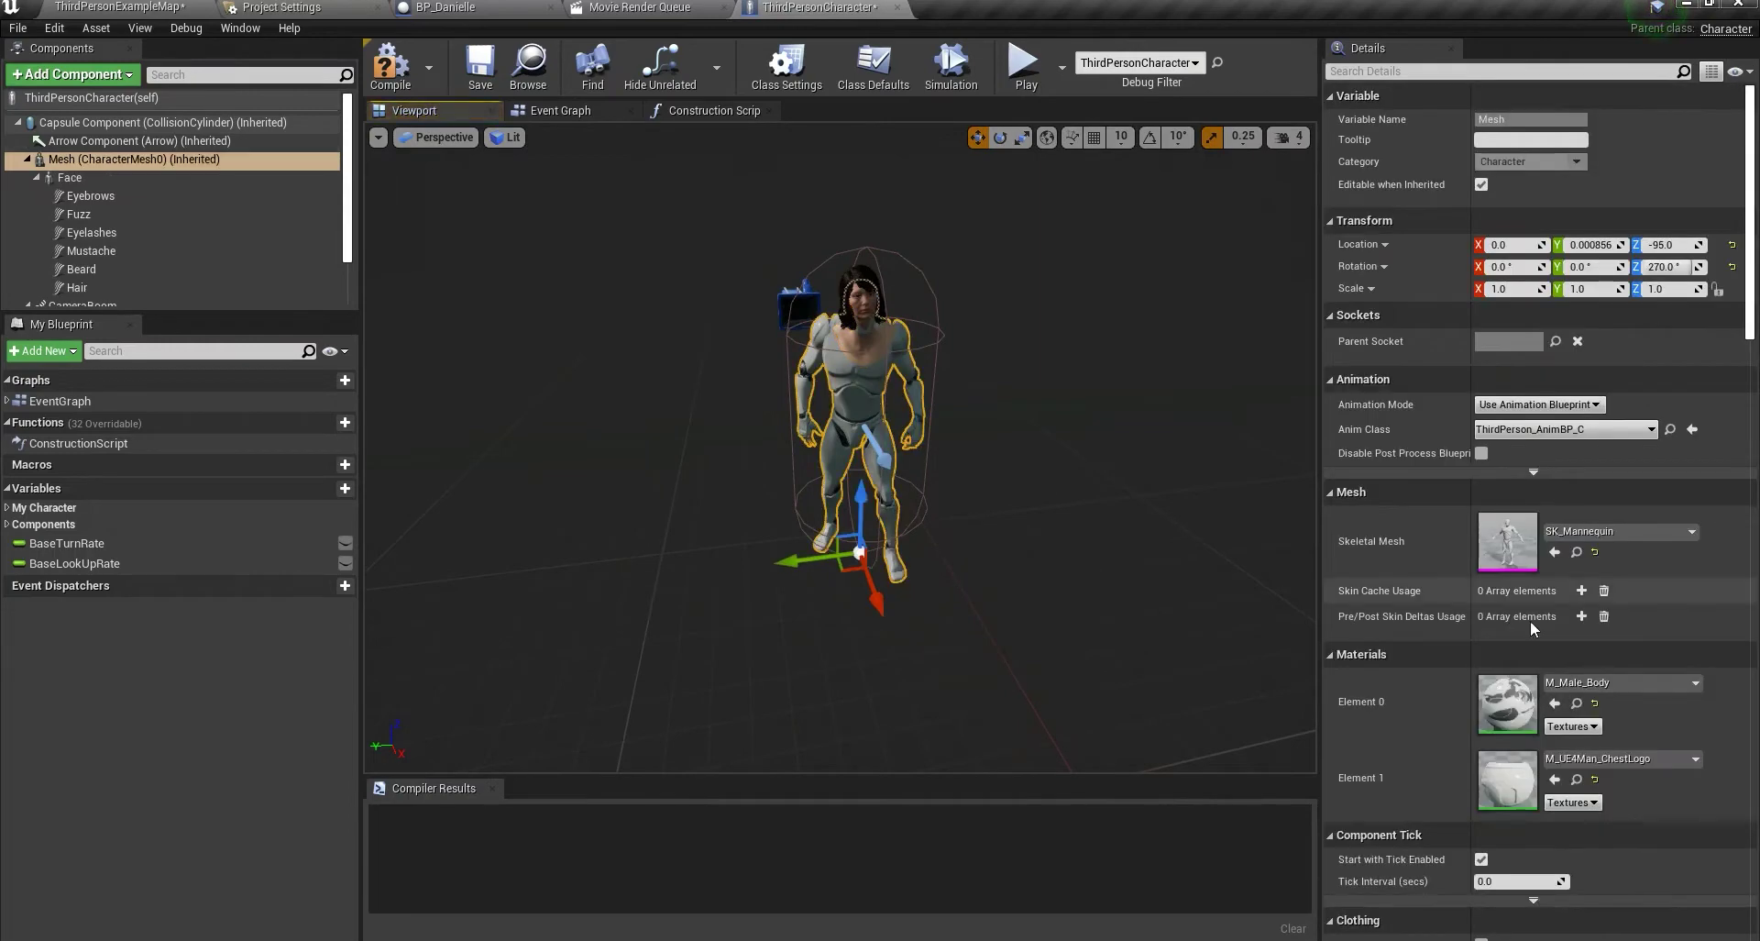
scroll(1534, 632, "down", 2)
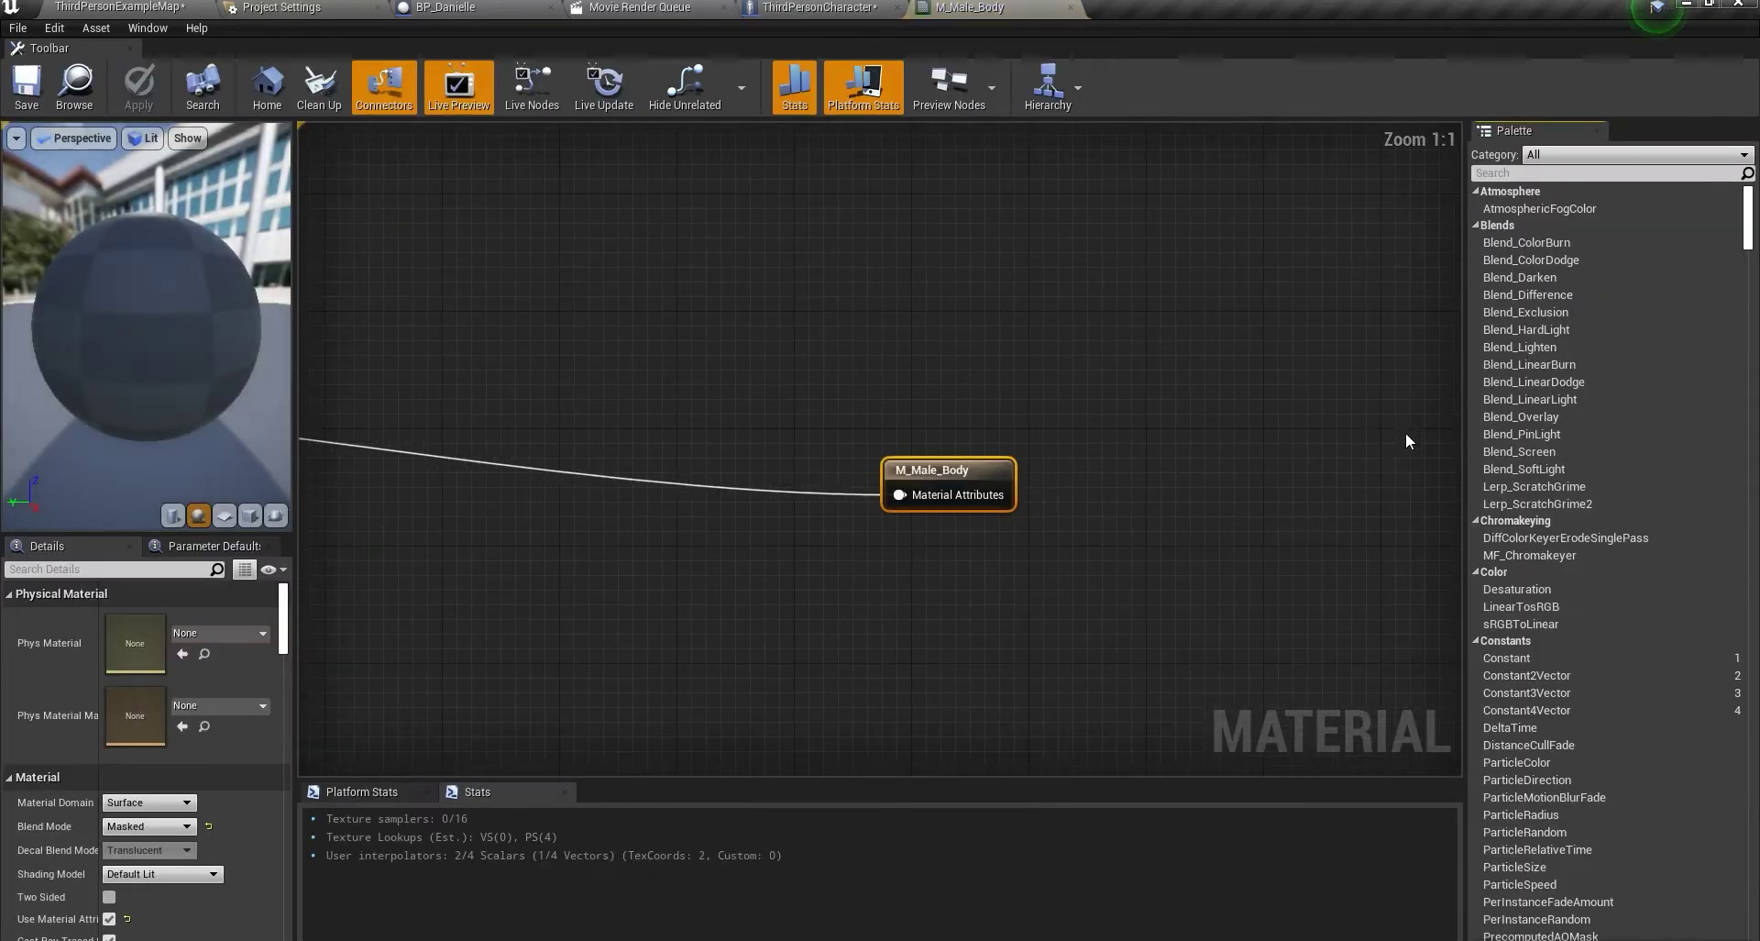
scroll(877, 344, "down", 6)
scroll(721, 374, "up", 5)
left_click(734, 397)
right_click_drag(899, 201, 902, 380)
right_click_drag(1014, 418, 861, 168)
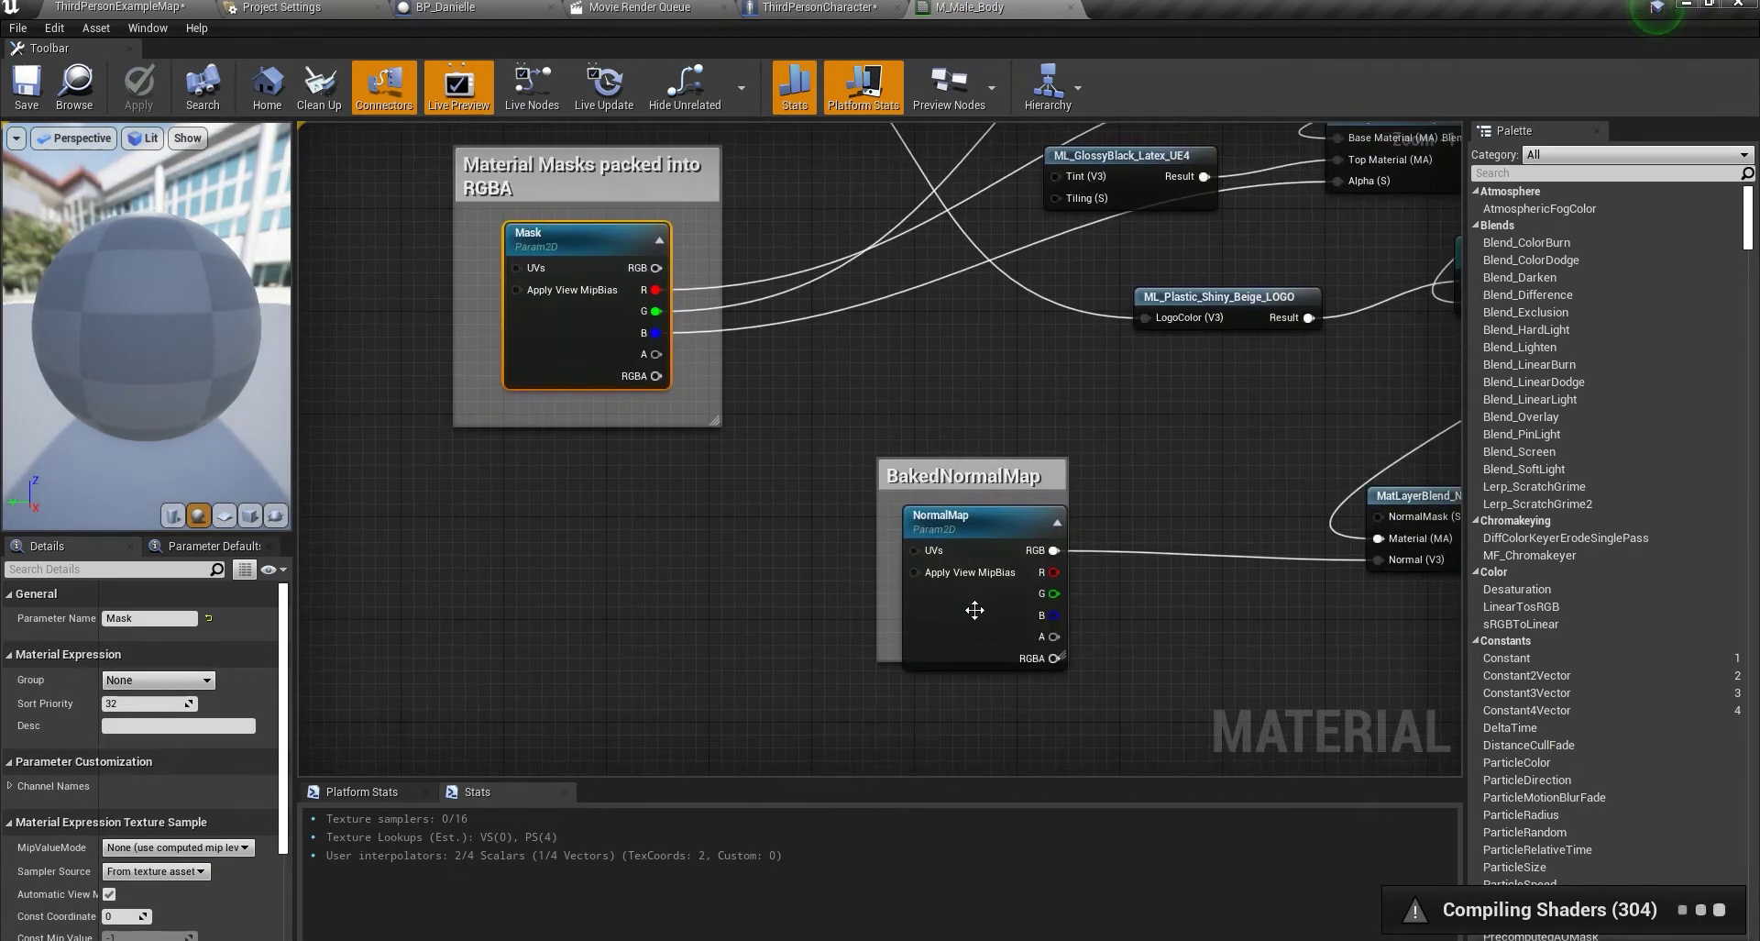
scroll(974, 606, "down", 3)
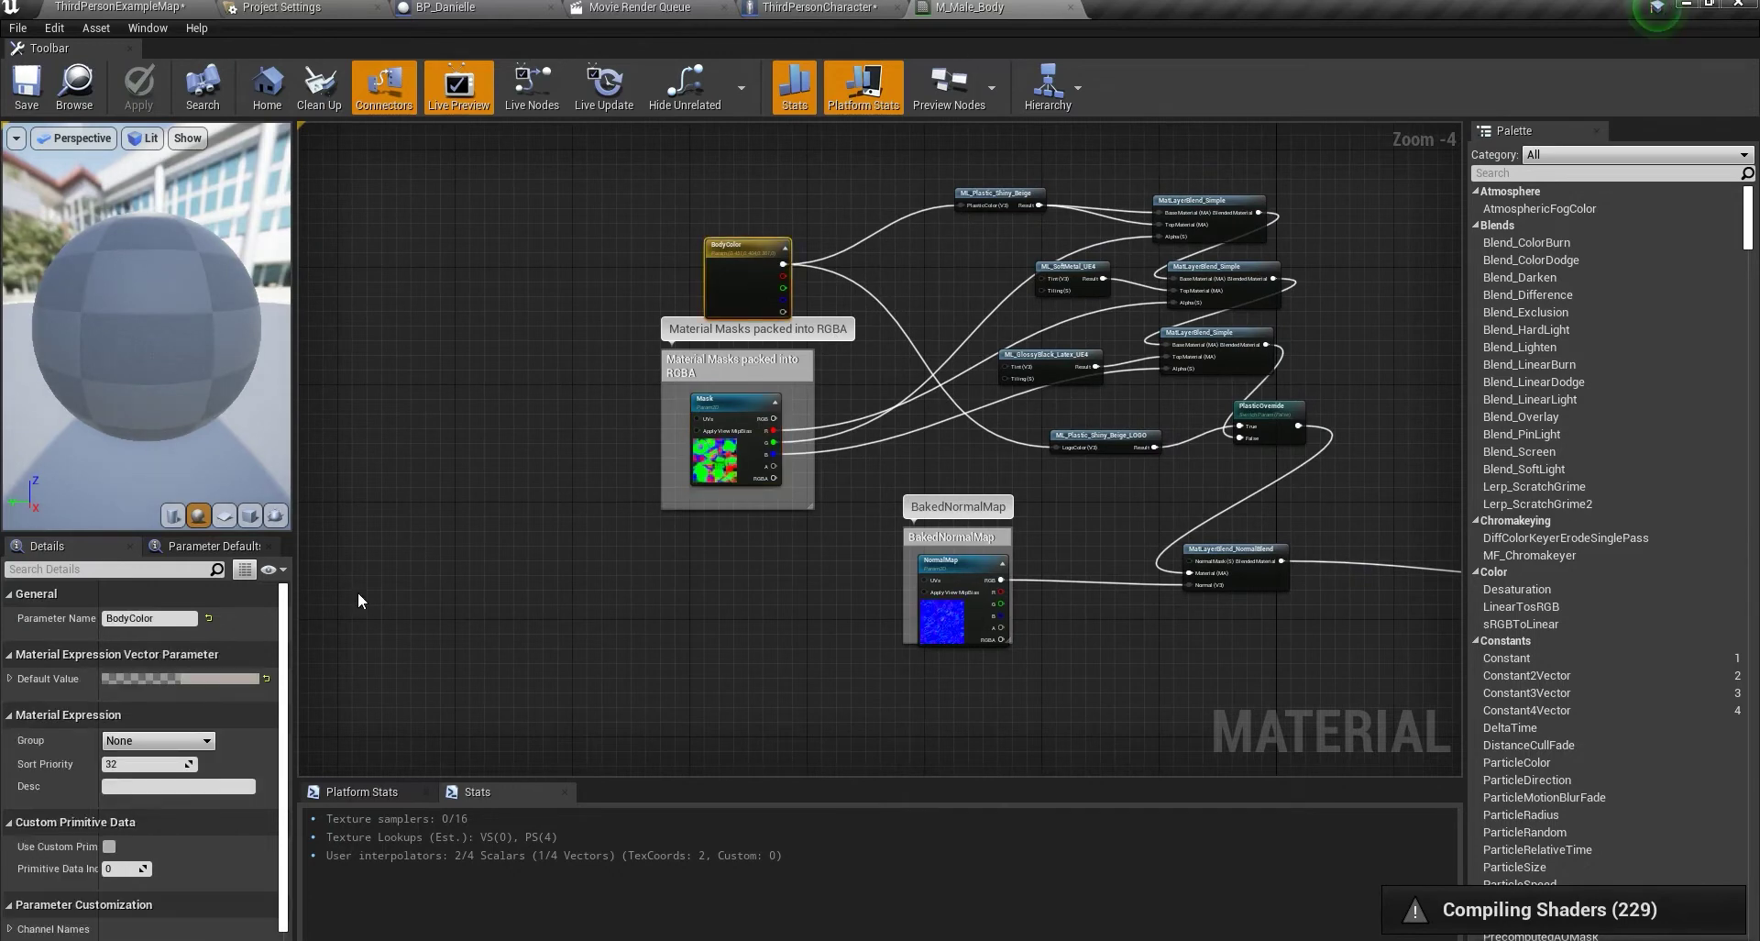
left_click(806, 7)
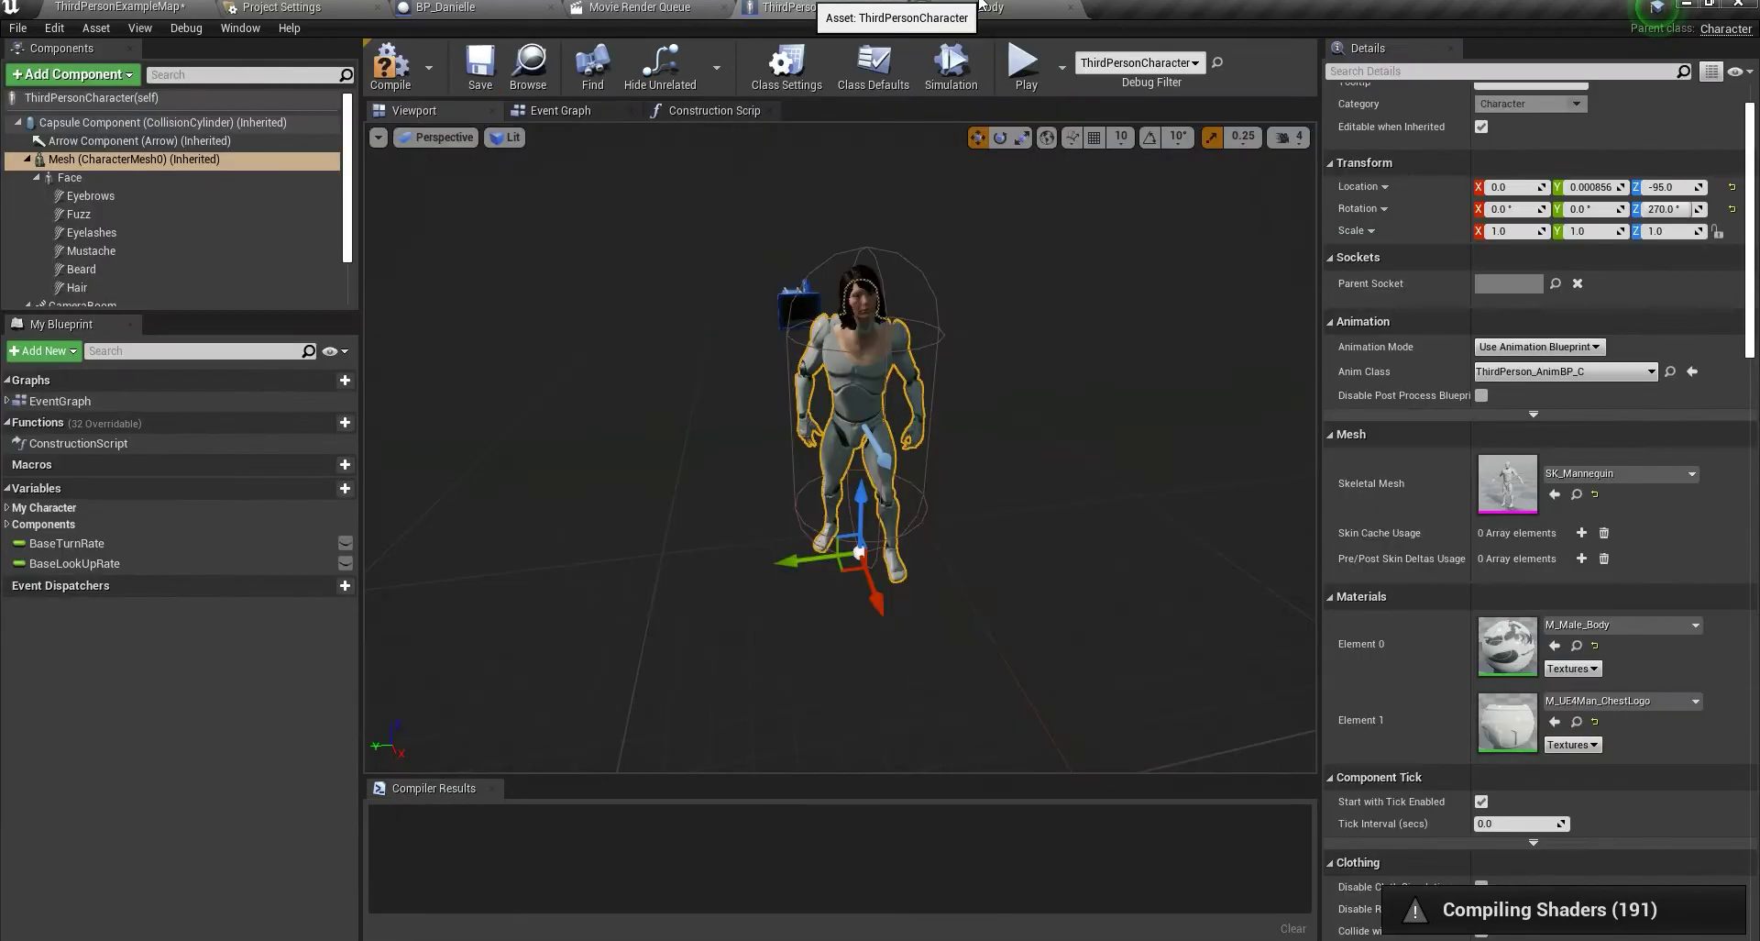
left_click(971, 7)
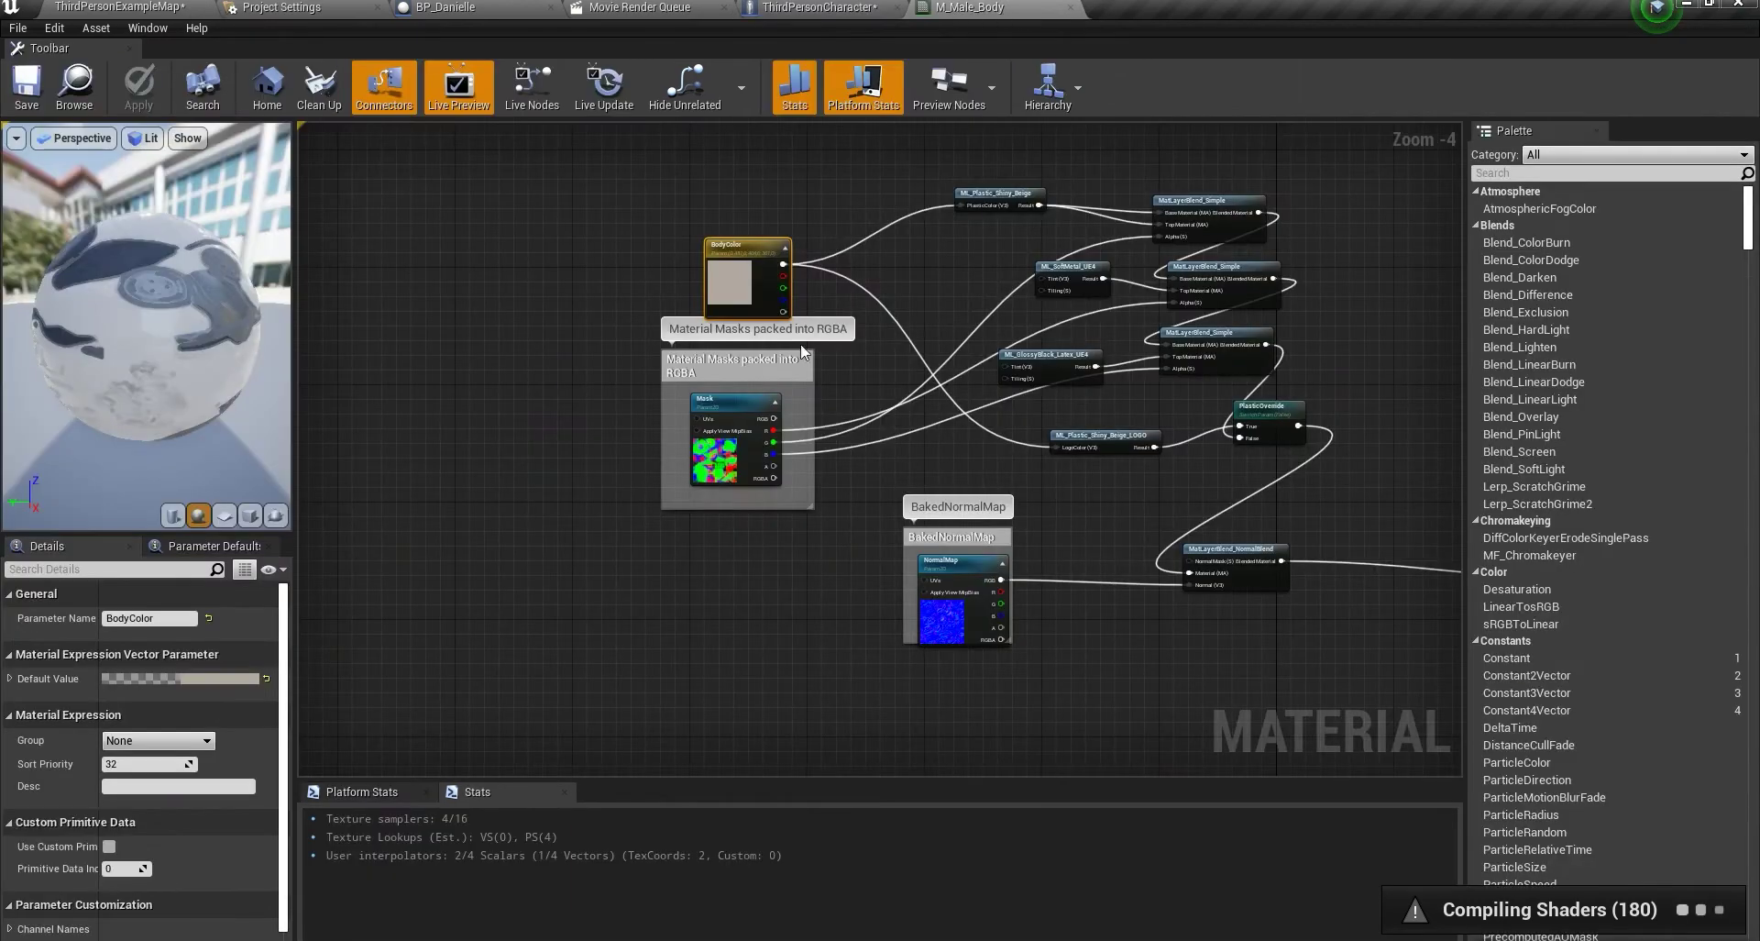
- Open the Mask node's T_Male_Mask texture, locate it in the Content Browser and look over its asset actions
left_click(742, 464)
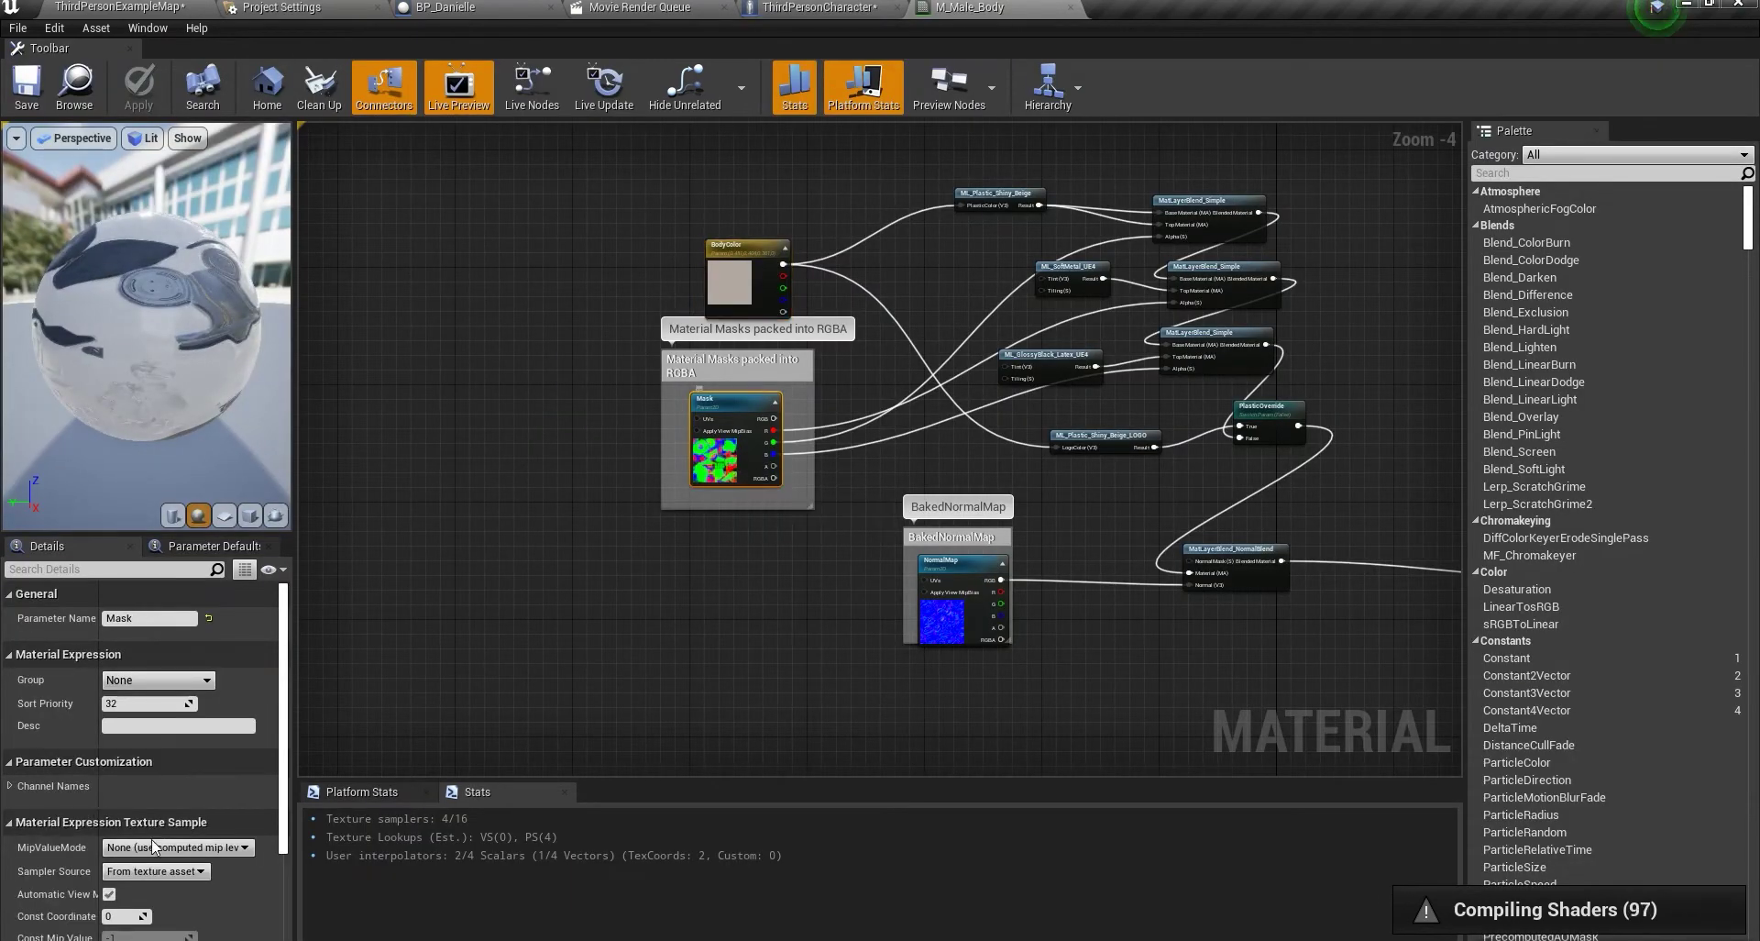
scroll(151, 840, "down", 4)
double_click(140, 905)
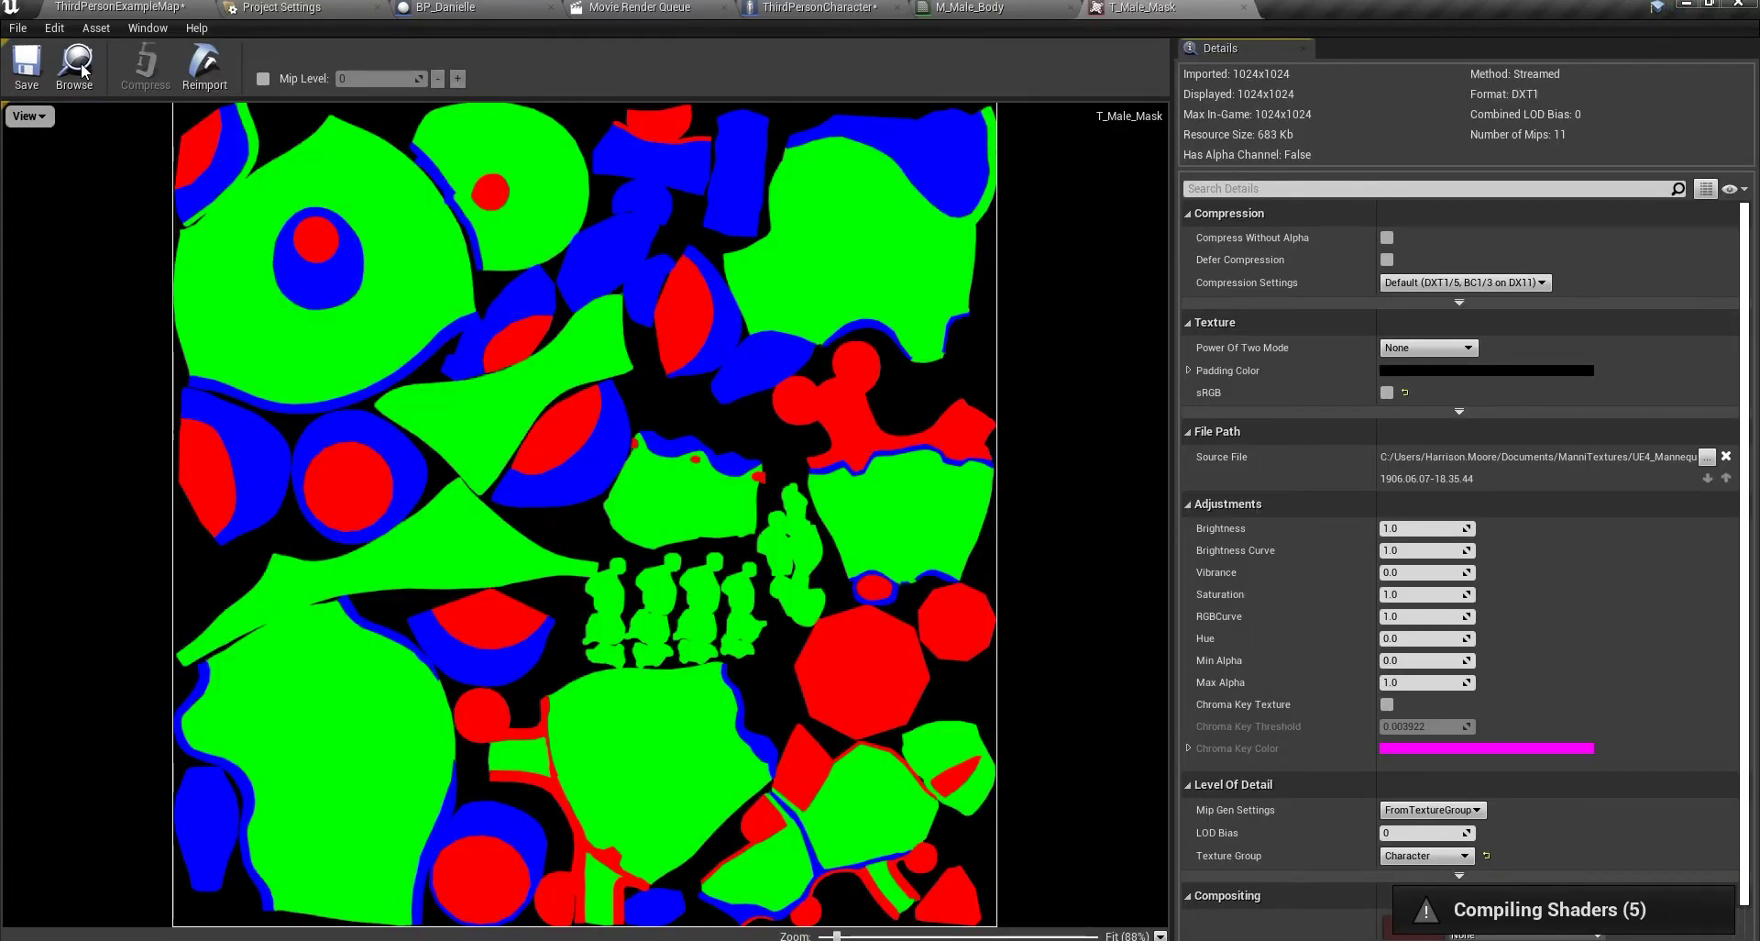
left_click(82, 71)
right_click(167, 747)
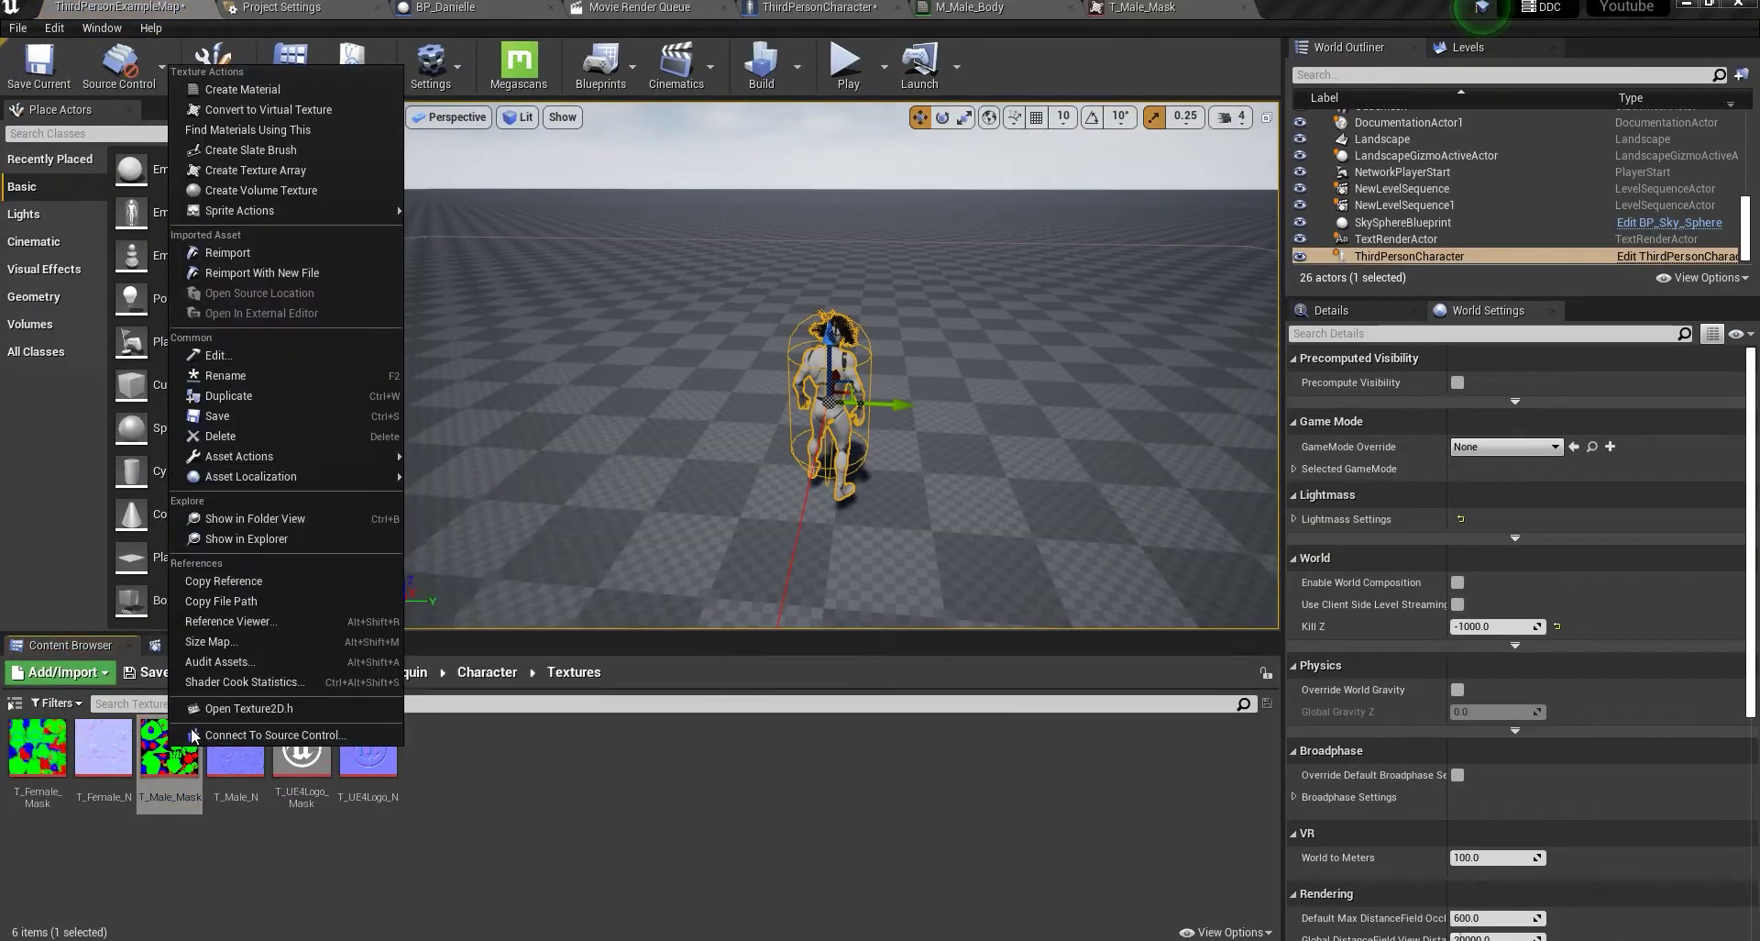
mouse_move(275, 455)
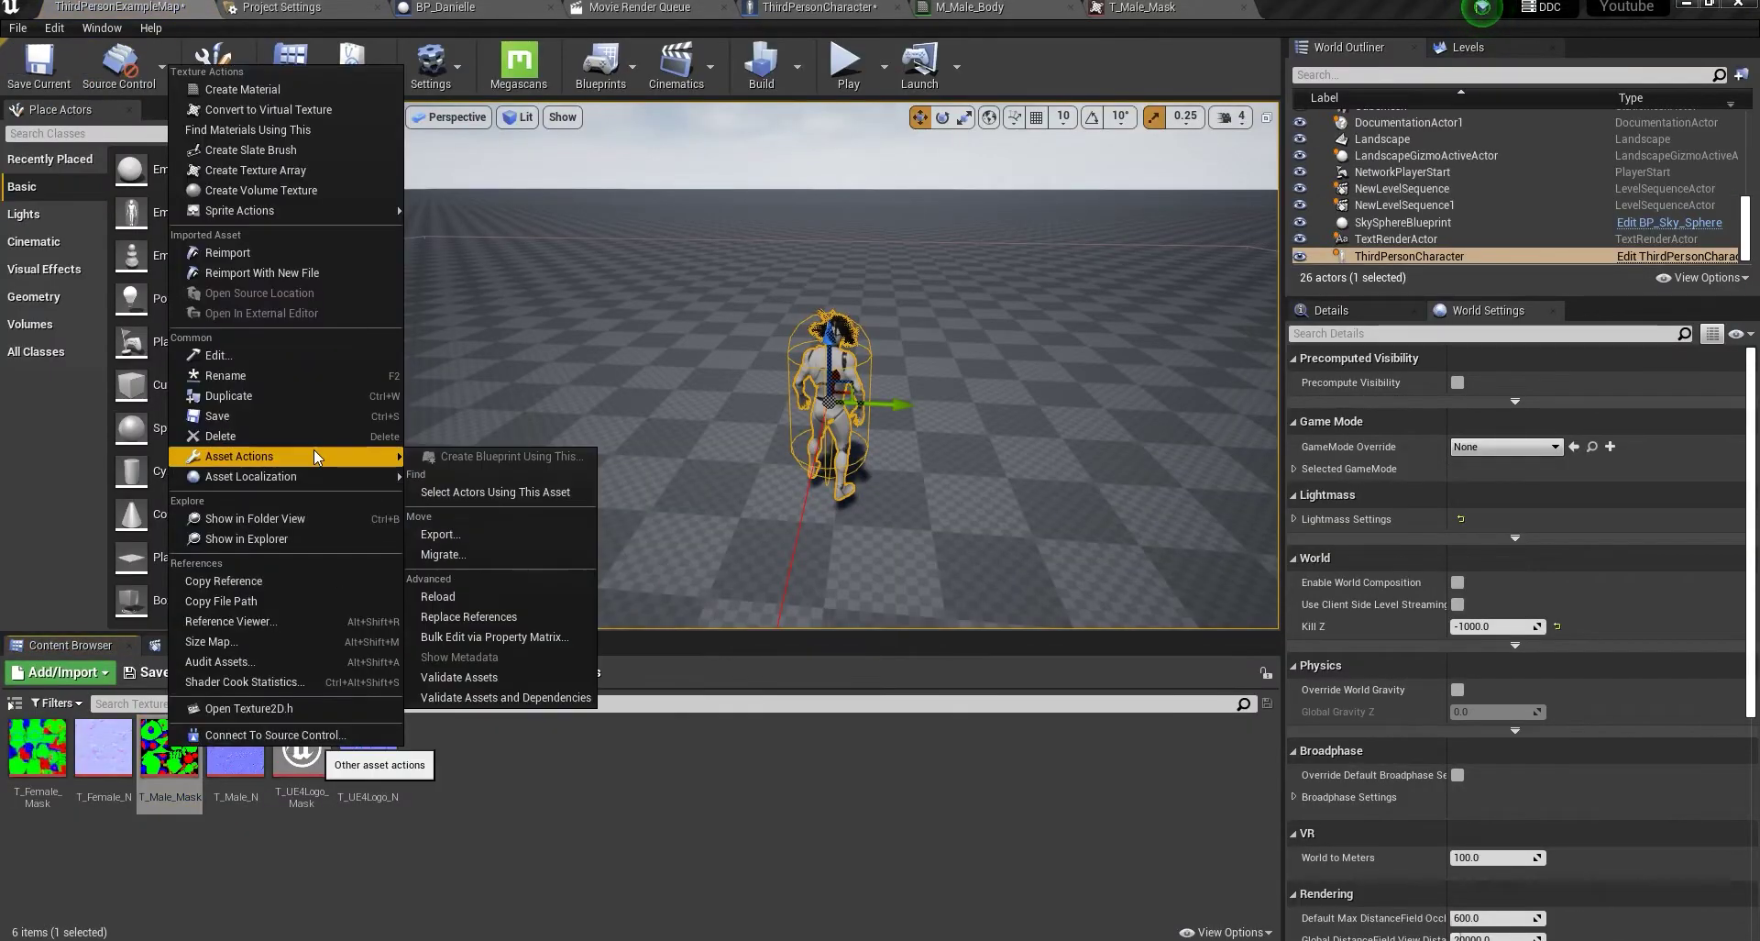
left_click(158, 765)
- Close the T_Male_Mask and M_Male_Body editors and compile the ThirdPersonCharacter blueprint
left_click(1153, 8)
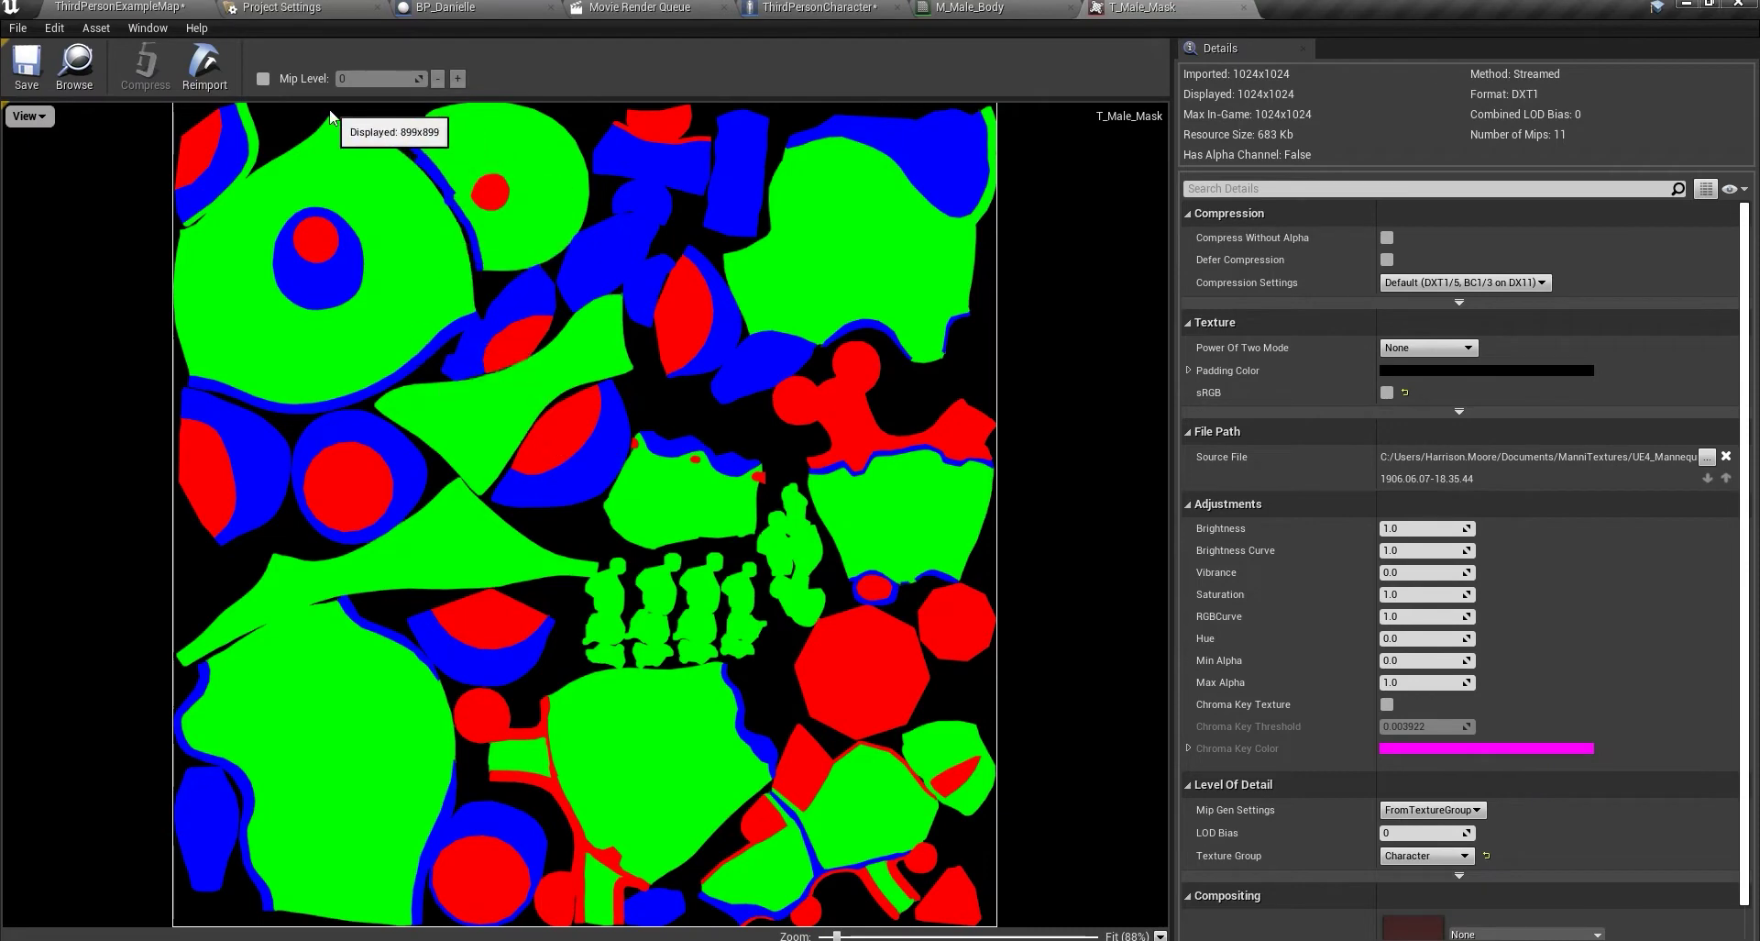
left_click(1242, 8)
left_click(1070, 8)
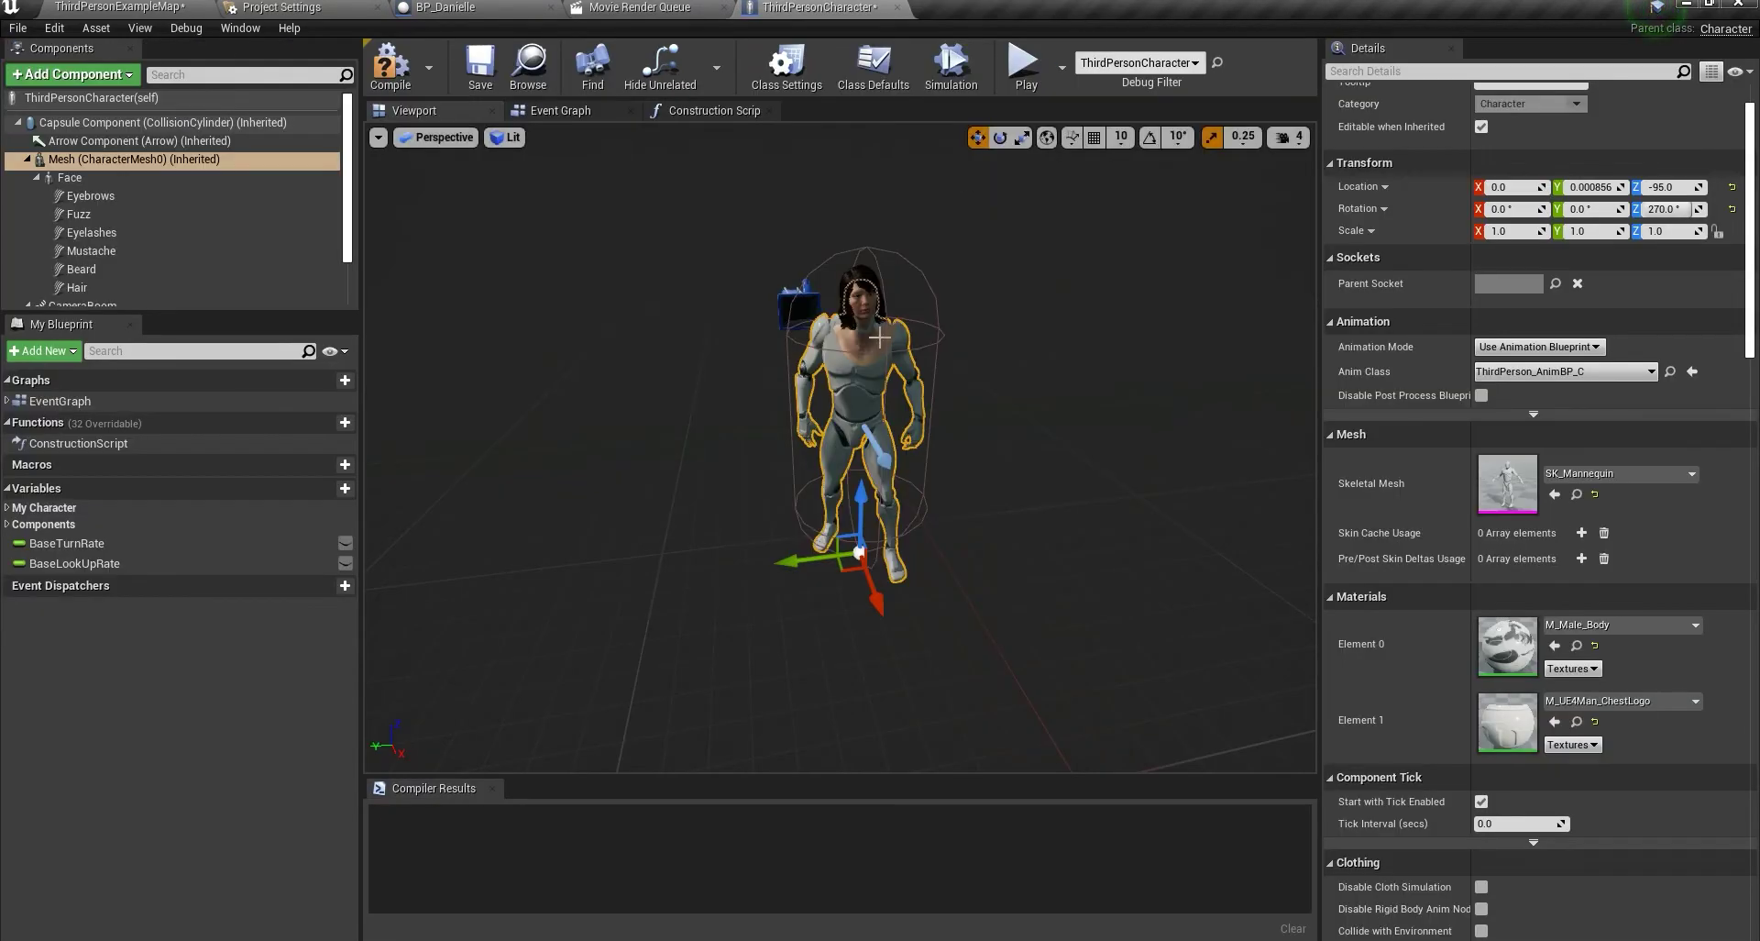
left_click(377, 136)
left_click(390, 64)
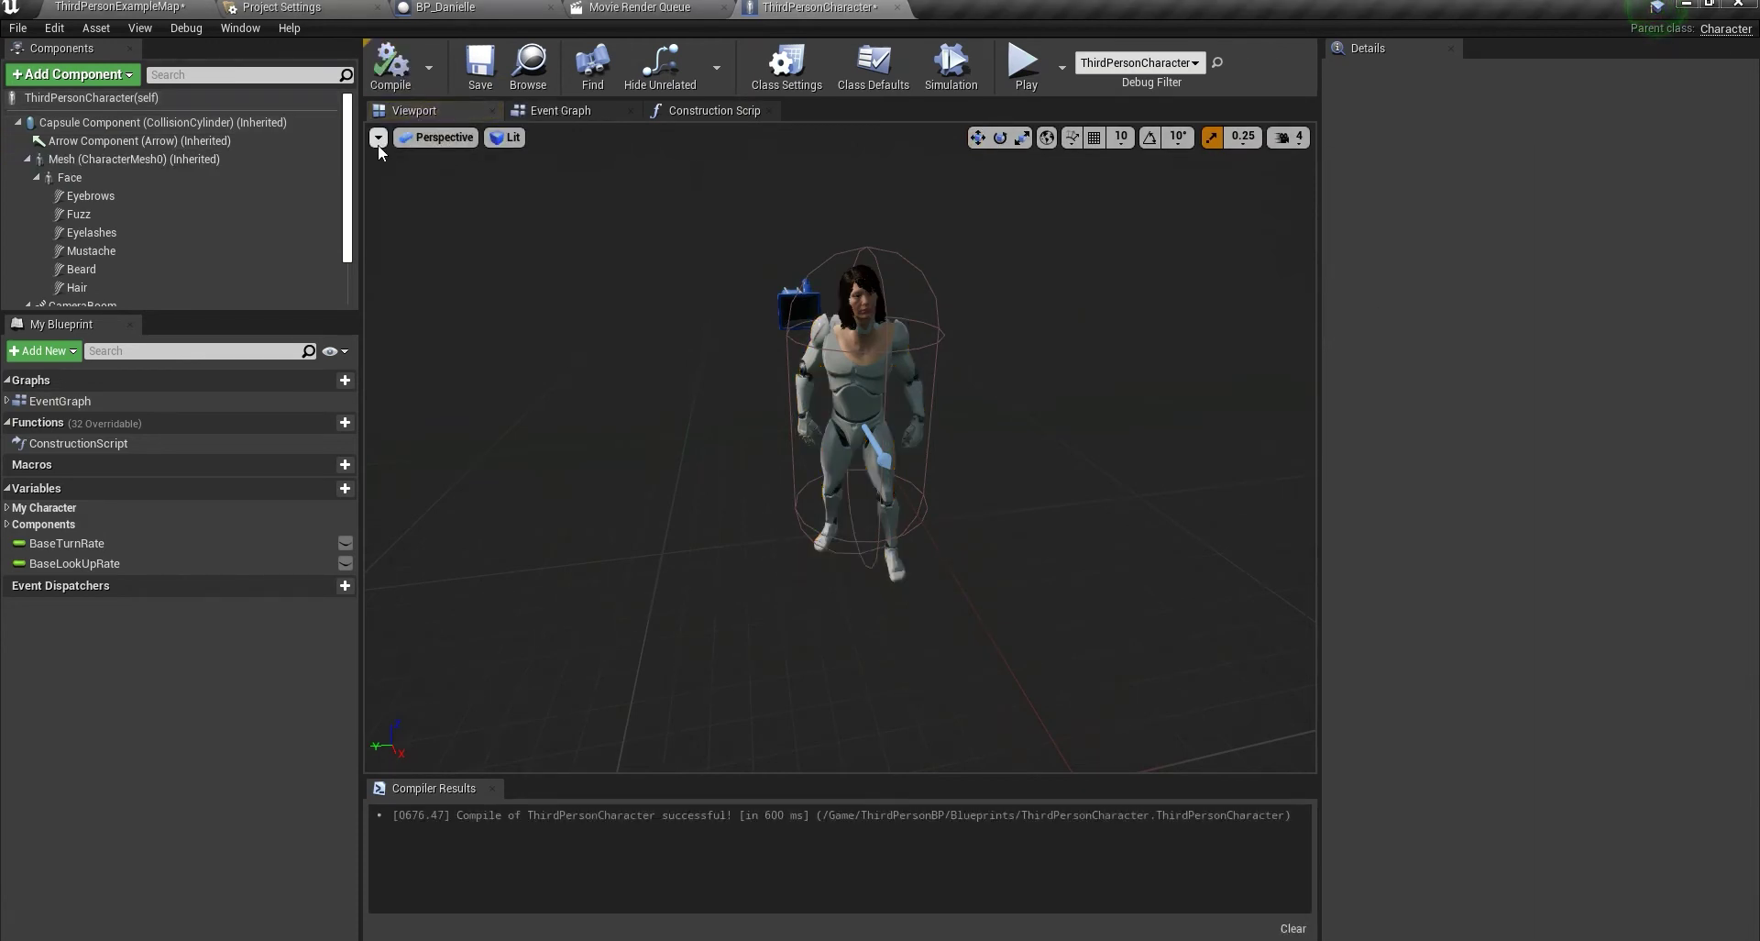
- Examine how the head follows the animated mannequin from the front and the side
left_click(377, 137)
left_click(440, 192)
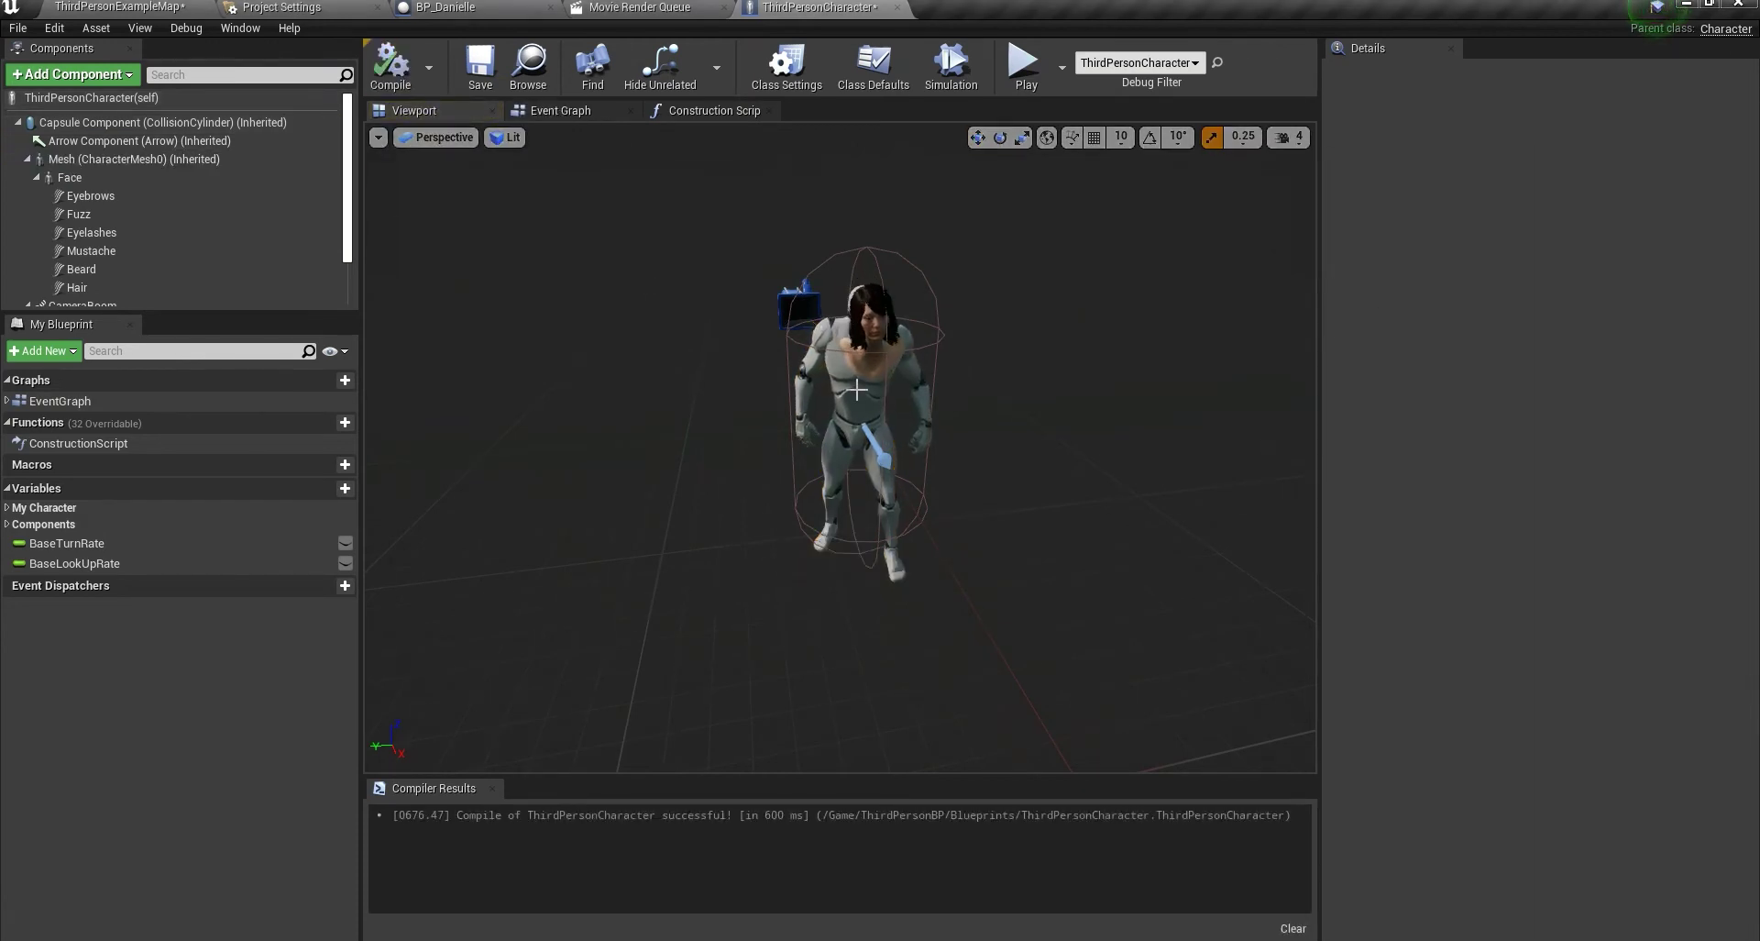
right_click_drag(817, 398, 995, 344)
mouse_move(805, 316)
right_mouse_down()
mouse_move(814, 266)
mouse_move(805, 315)
right_mouse_up()
- Clear the Face's neck_01 parent socket and reparent the Face from the Mesh to the Capsule Component
left_click(110, 178)
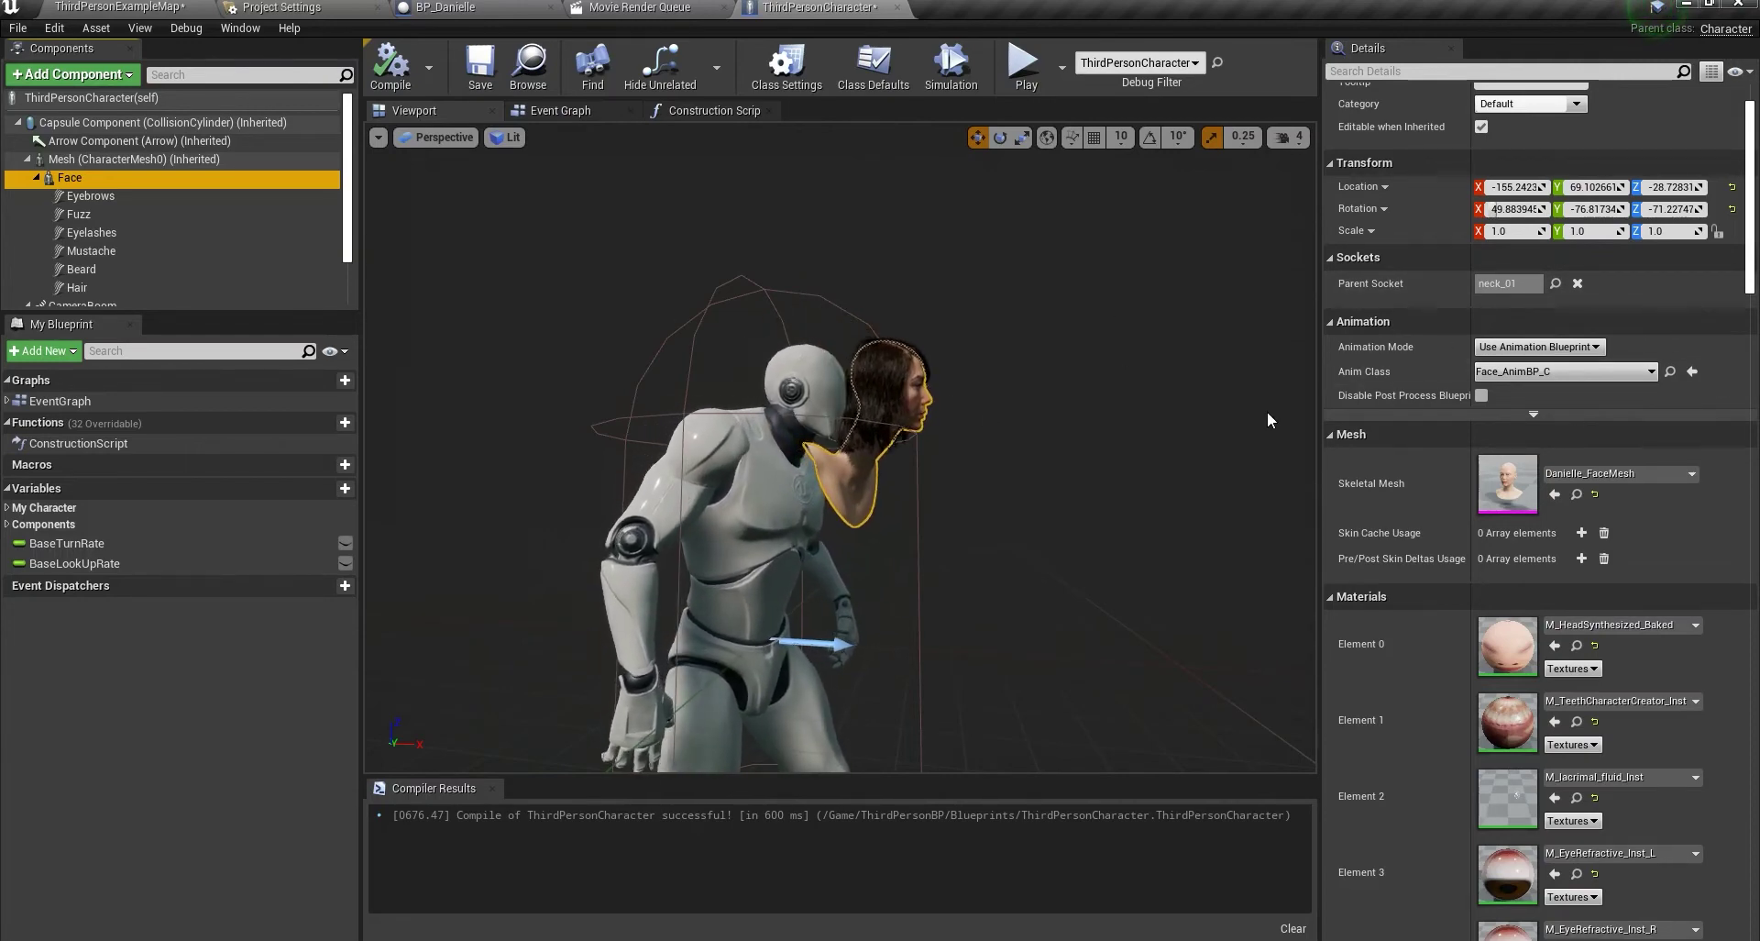
left_click(1578, 284)
left_click(377, 137)
left_click(403, 238)
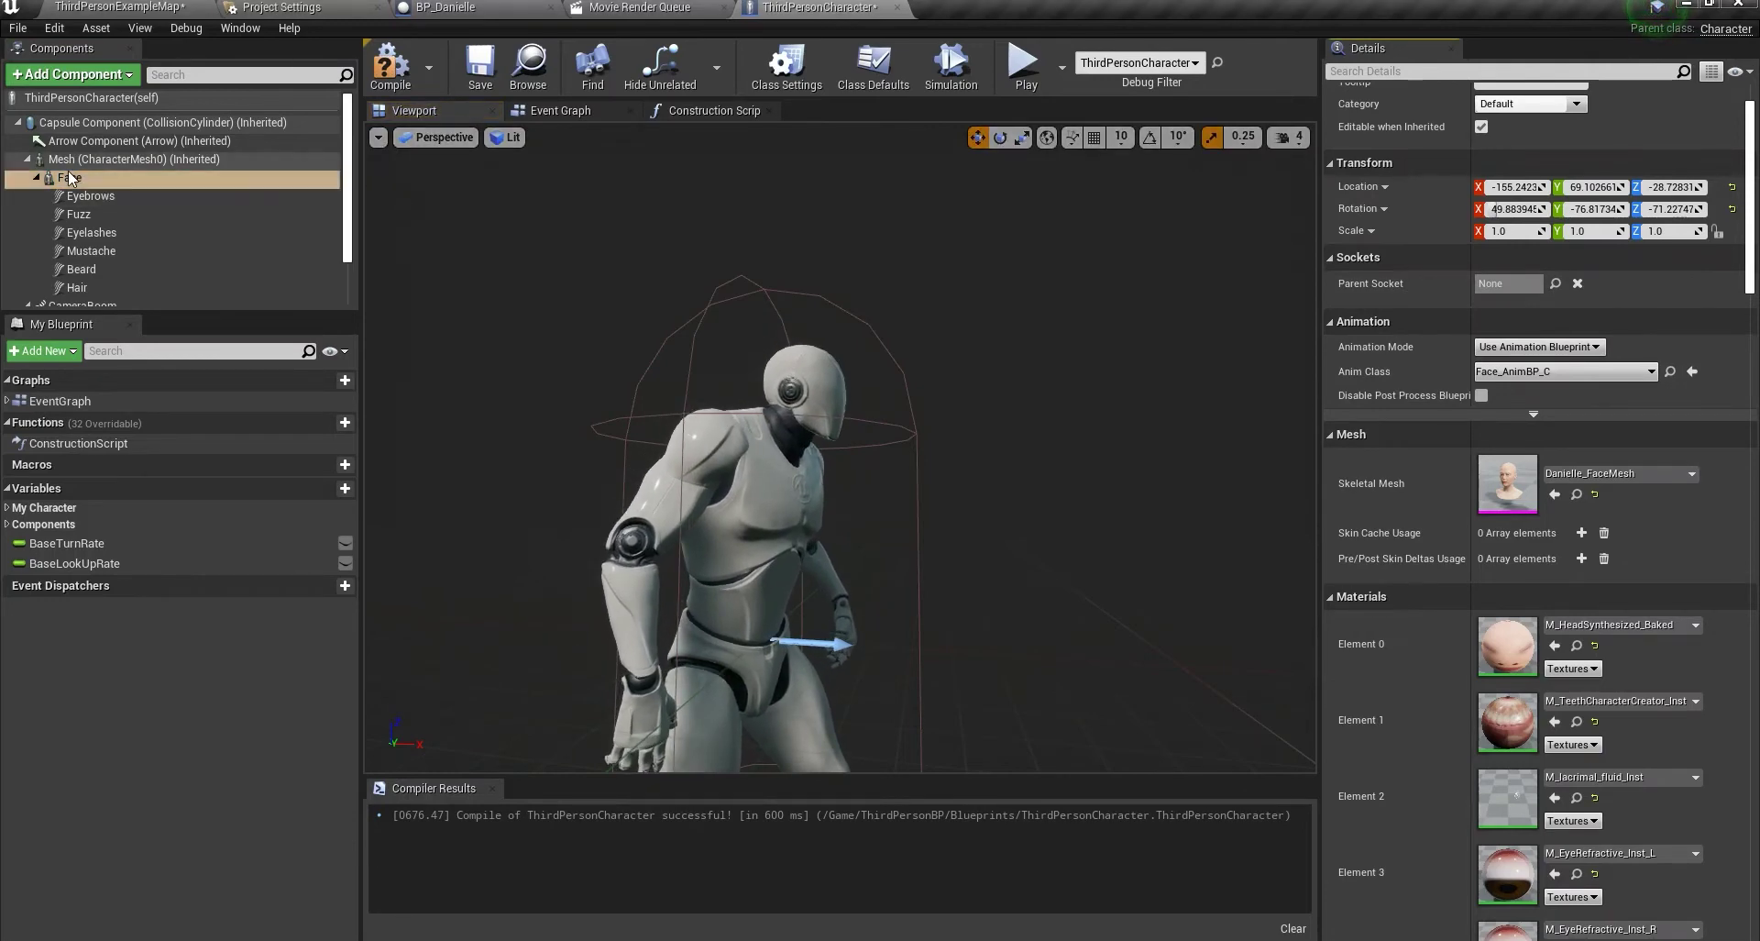
mouse_move(71, 177)
left_mouse_down()
mouse_move(76, 162)
mouse_move(86, 180)
left_mouse_up()
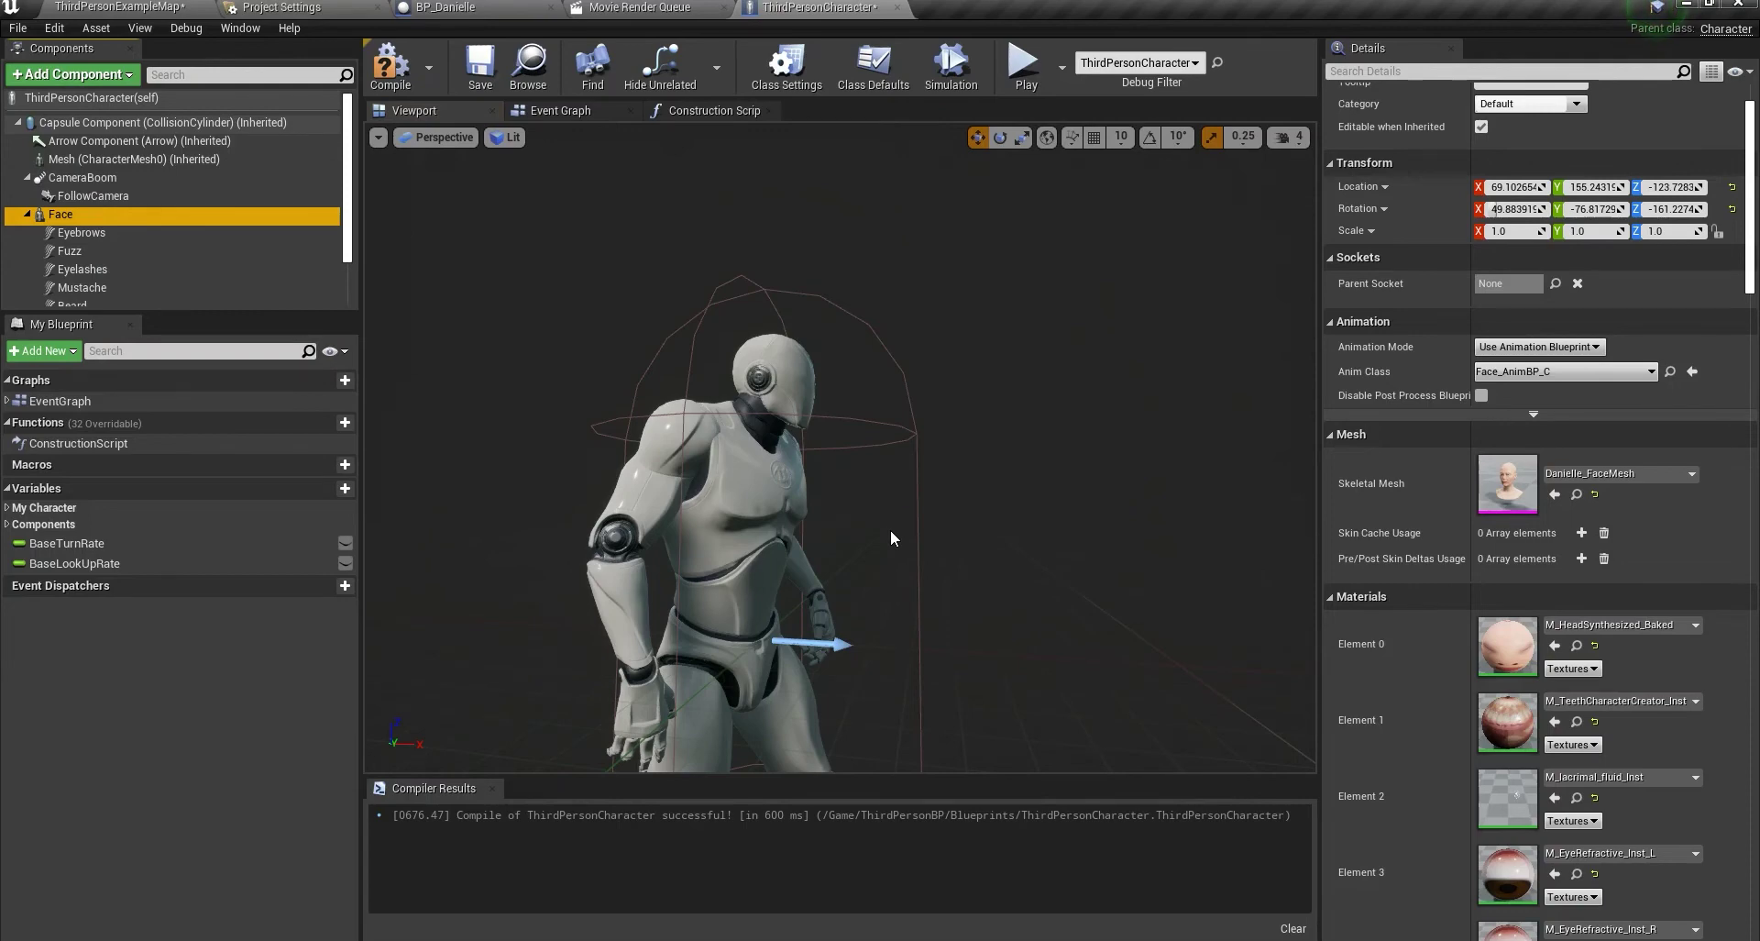
- Add a Cube static mesh component under the Face, keeping its default name
left_click(87, 73)
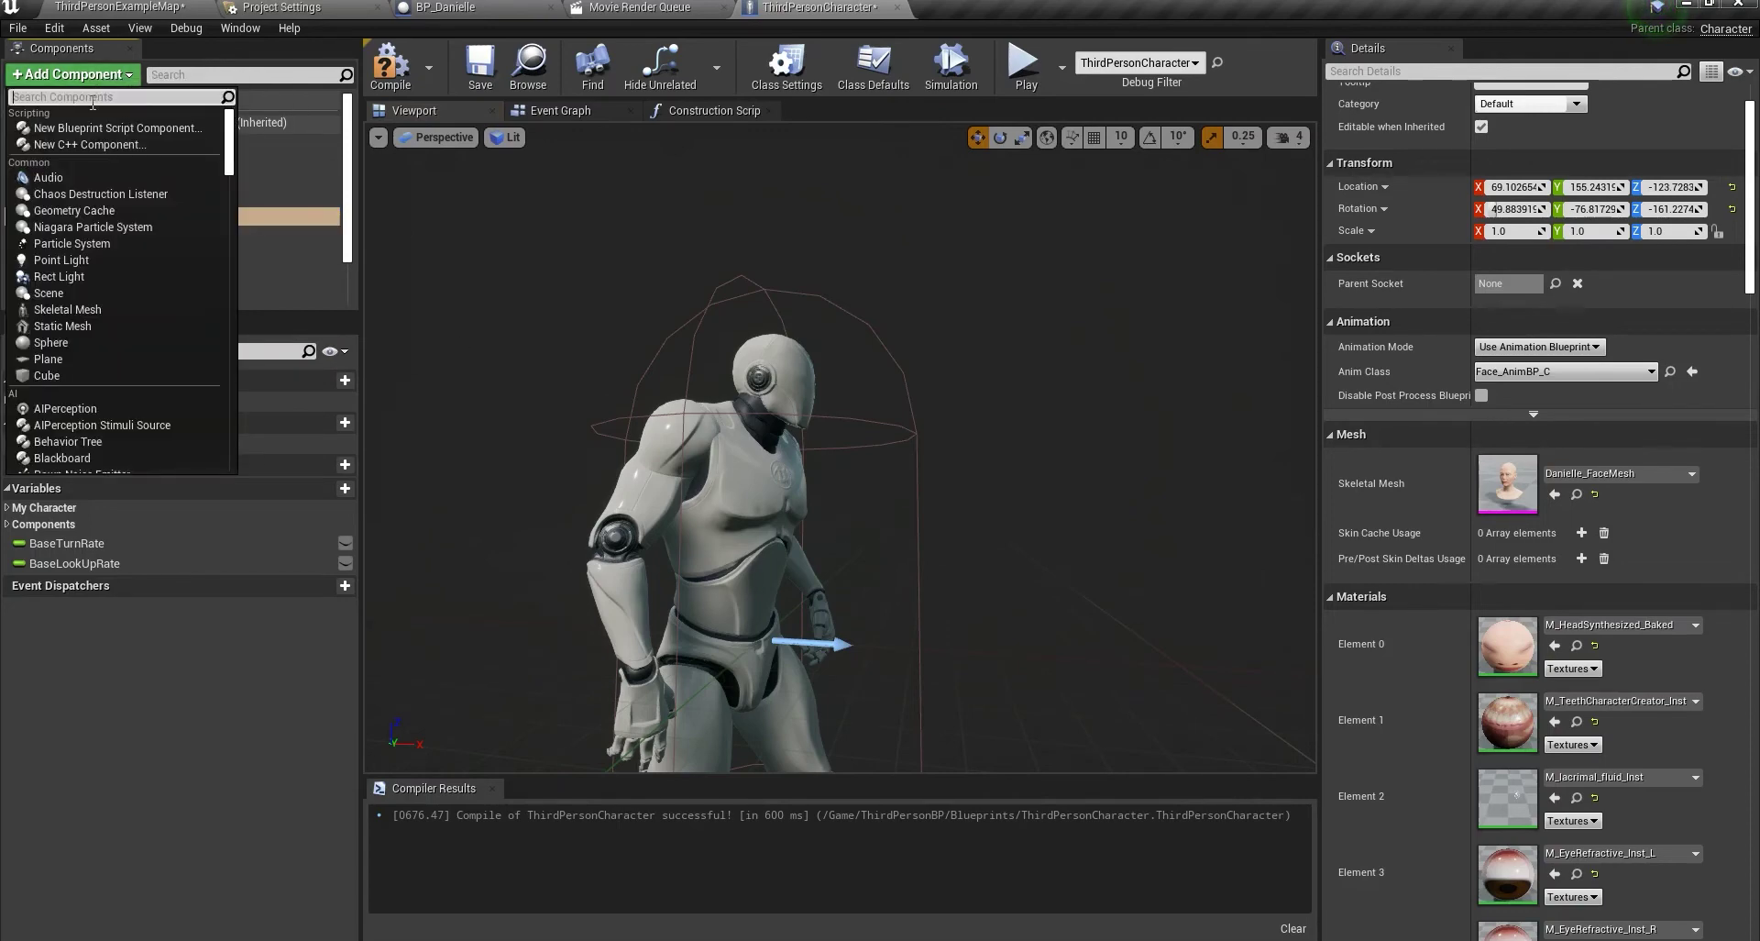
type("cube")
left_click(87, 132)
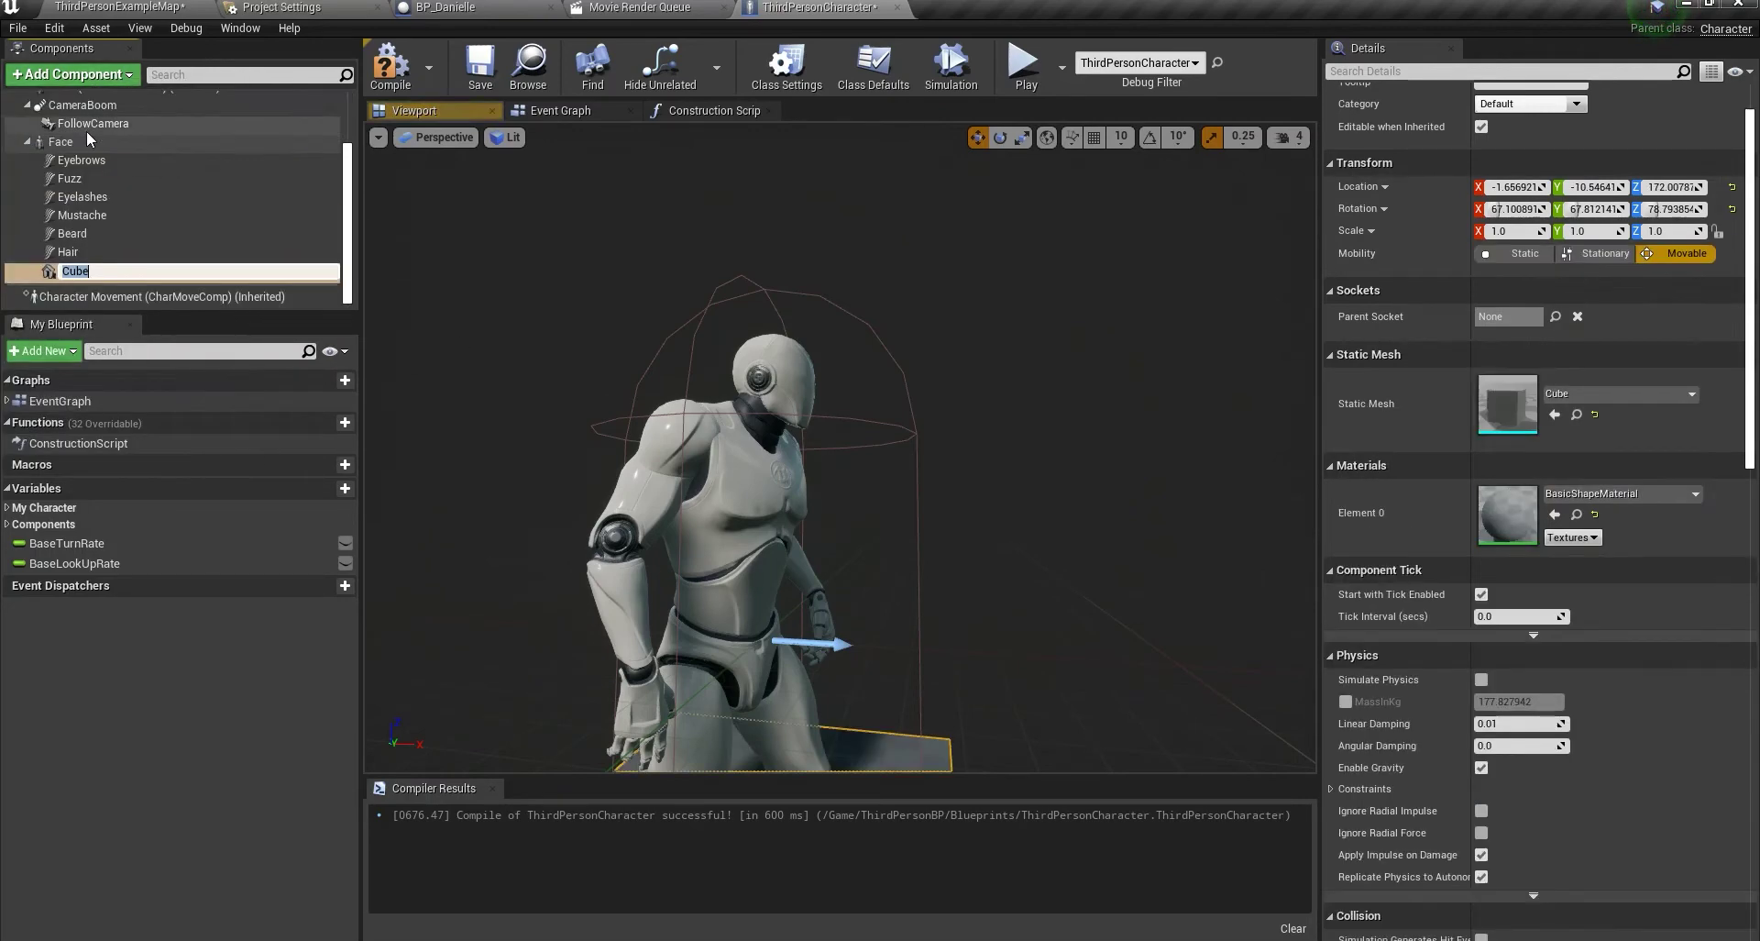
left_click(64, 256)
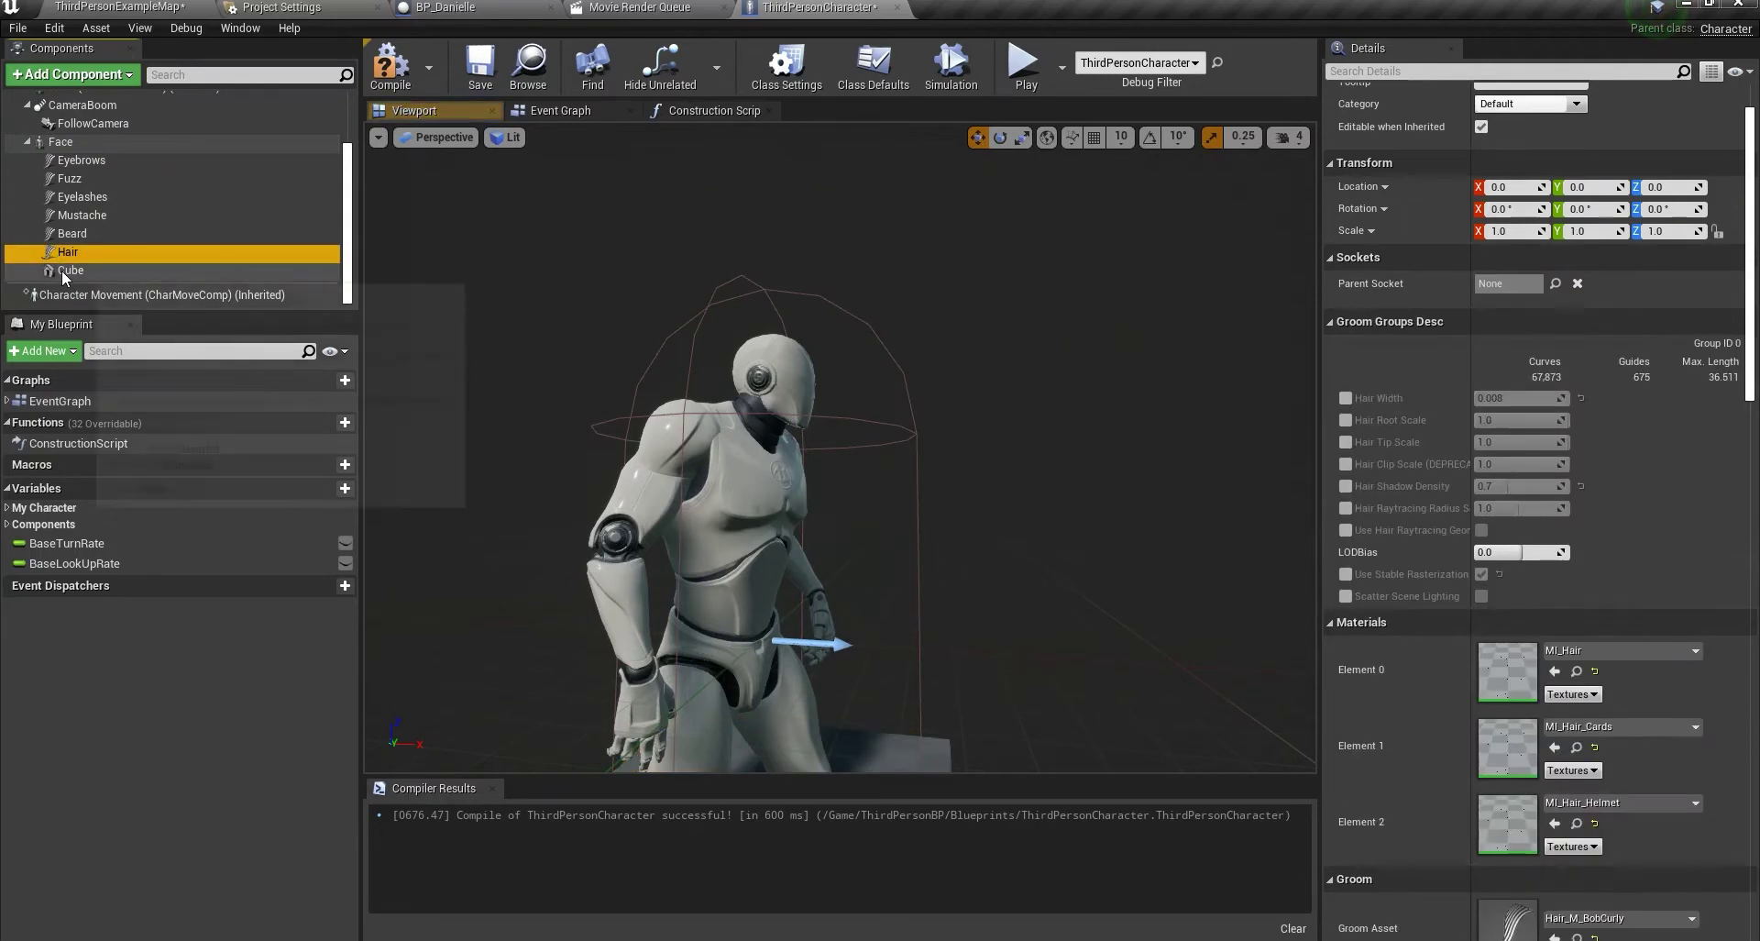
- Reset the Face's location and rotation to their defaults and check its placement relative to the mannequin
left_click(60, 142)
right_click_drag(840, 440, 574, 404)
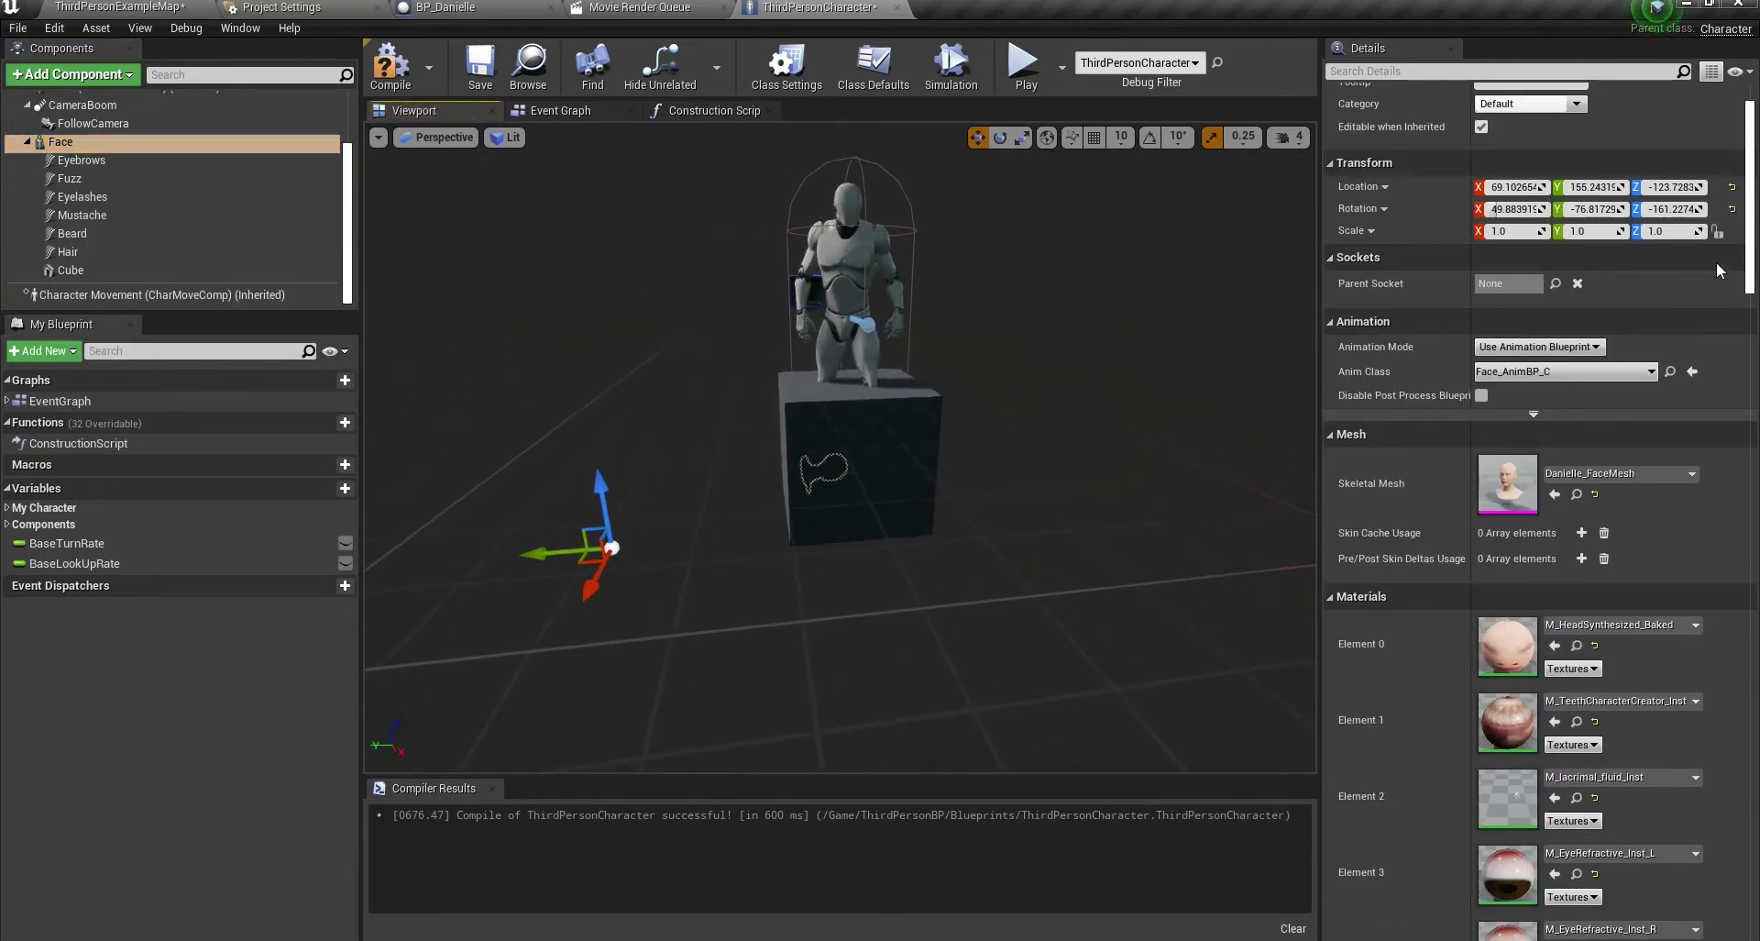
left_click(1732, 186)
left_click(1732, 209)
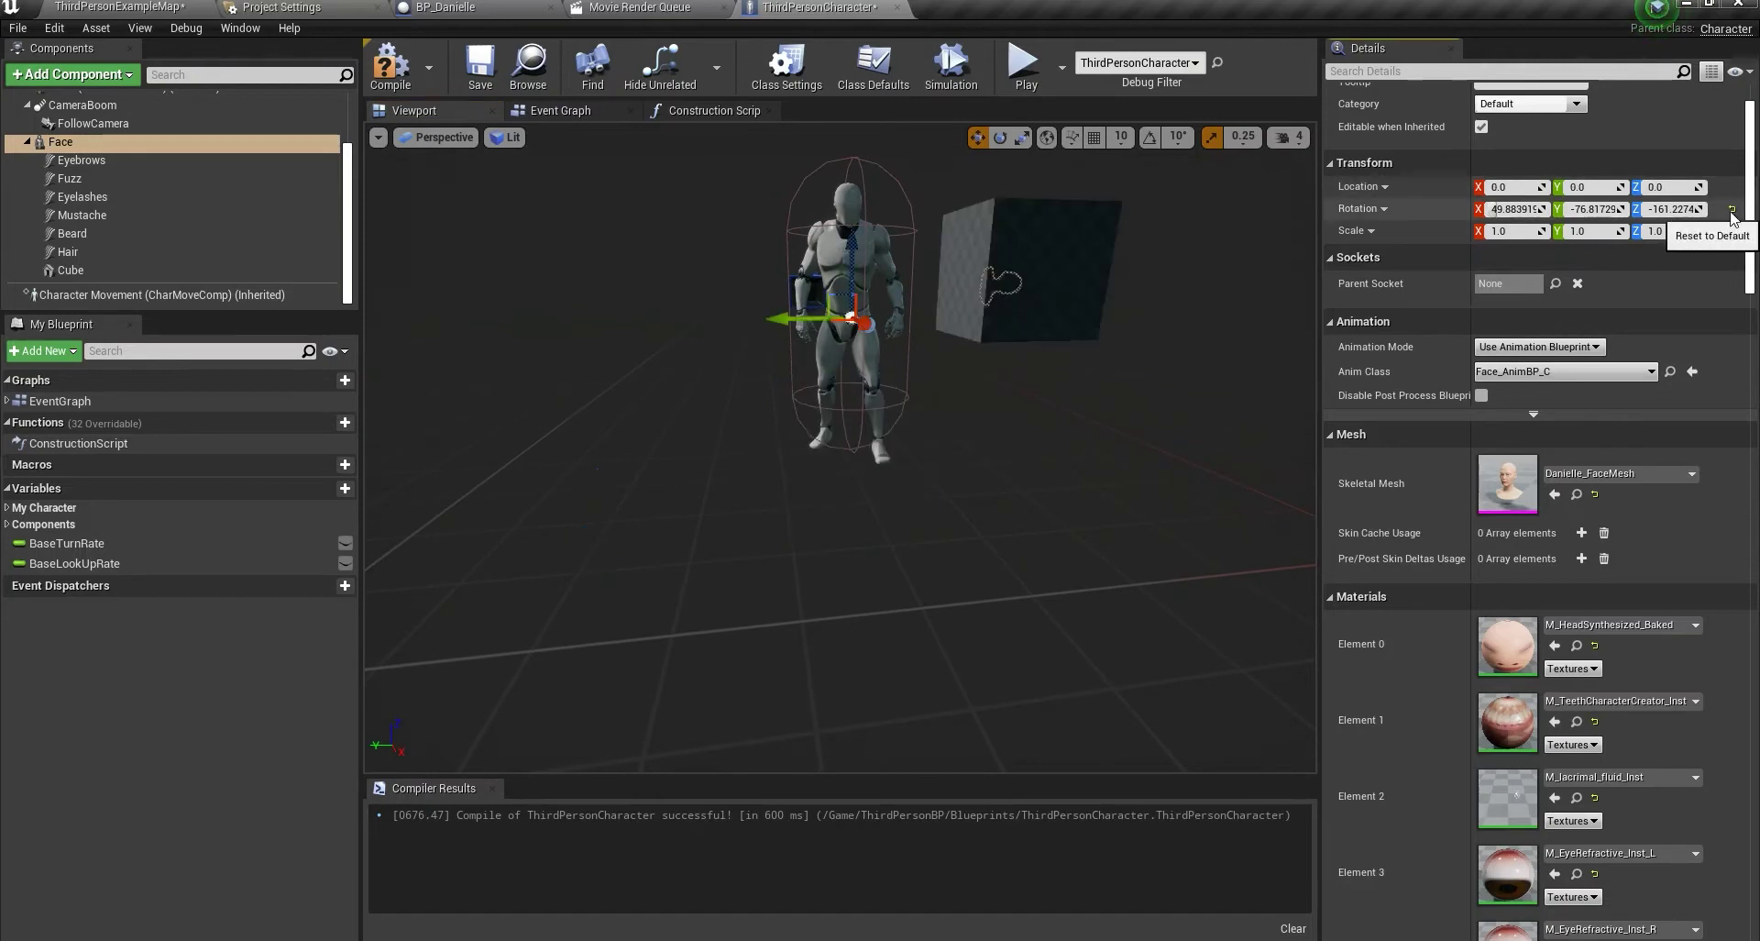
left_click(174, 140)
right_click_drag(802, 265, 899, 129)
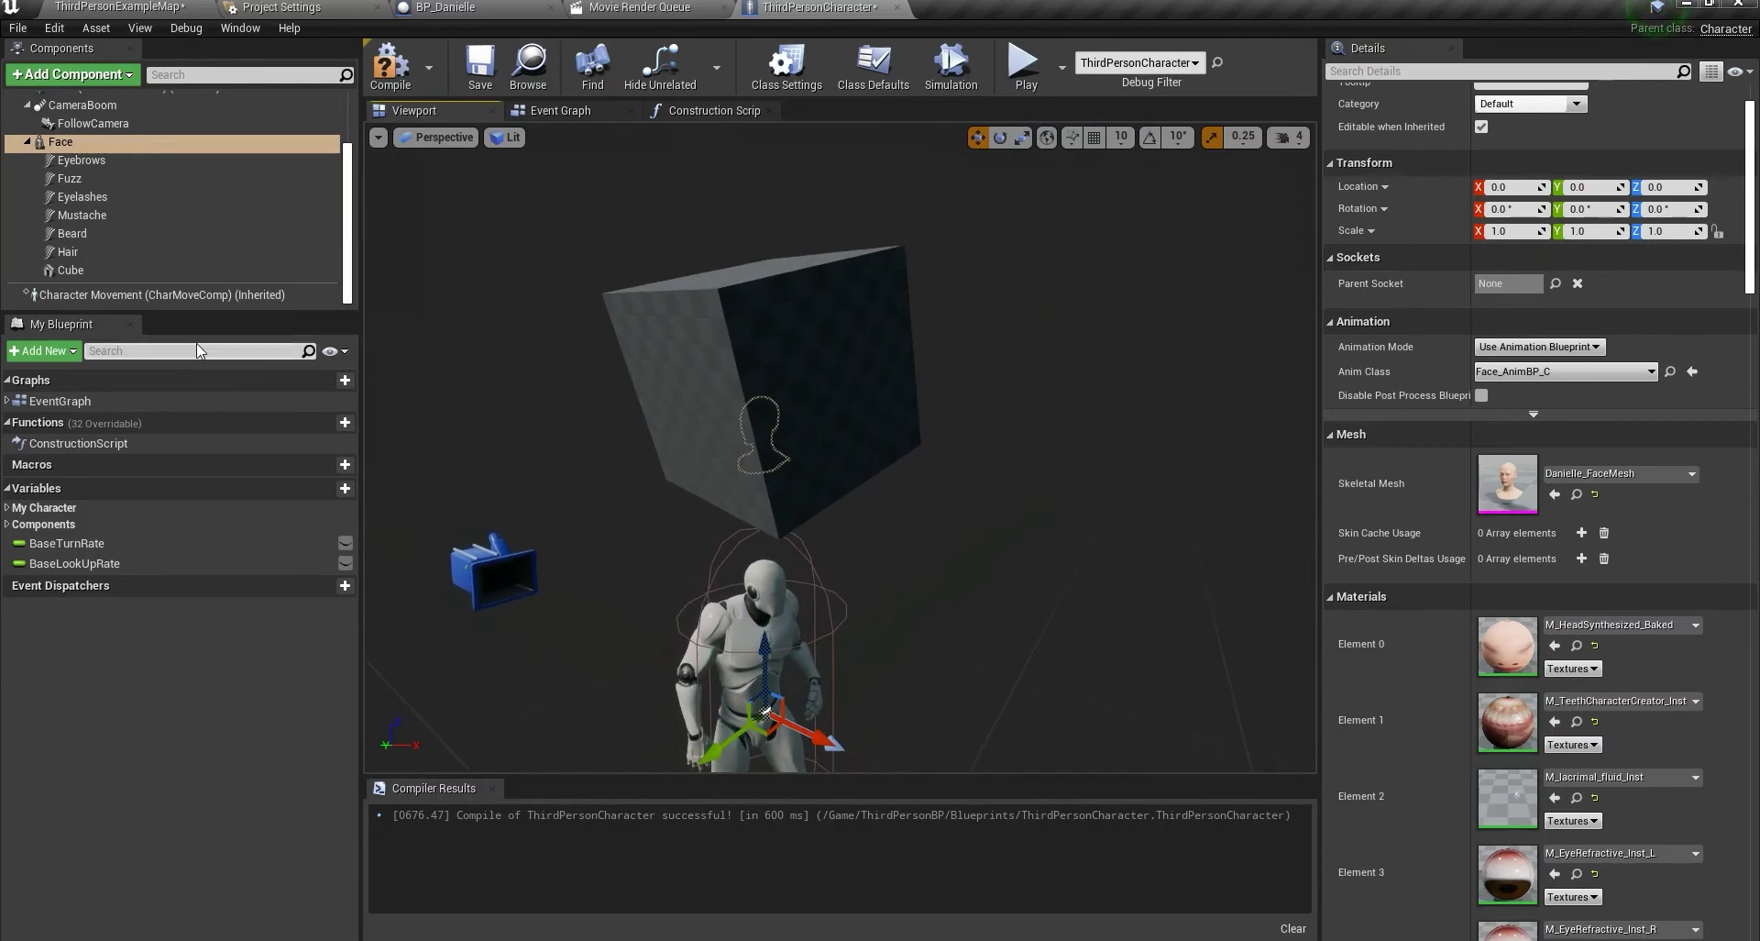
right_click_drag(792, 561, 791, 377)
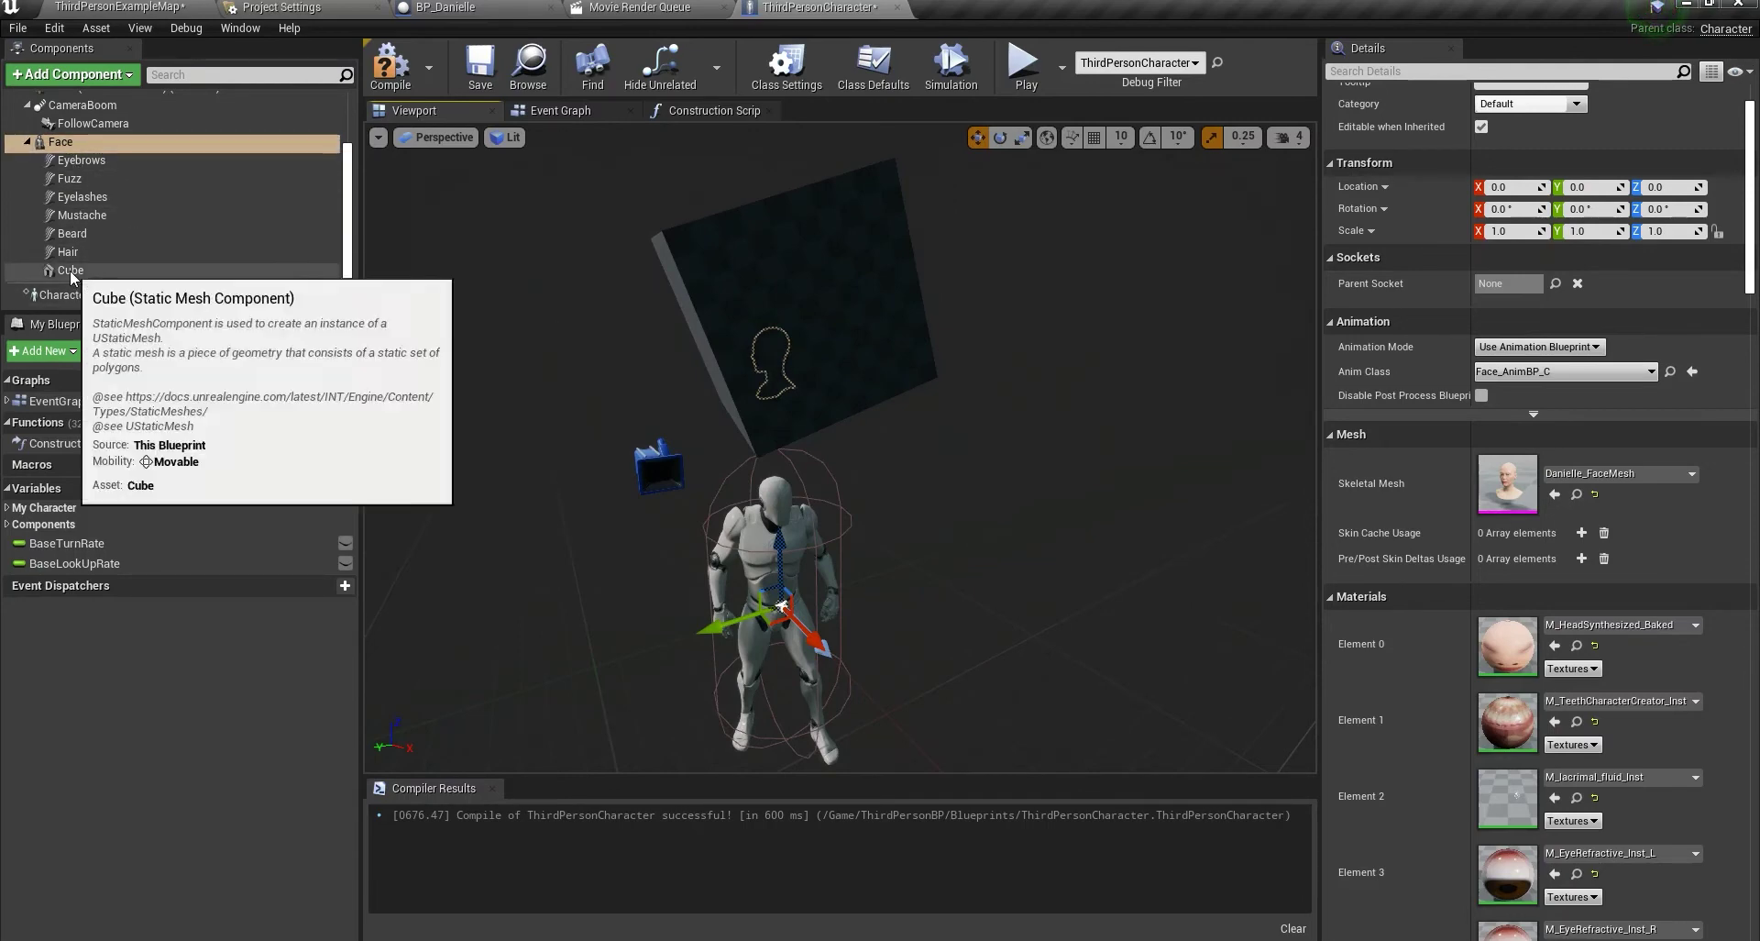
- Reparent the Cube to the character's Mesh component and place the Face under the Cube
left_click_drag(69, 270, 66, 140)
scroll(73, 255, "up", 2)
left_click_drag(69, 270, 64, 162)
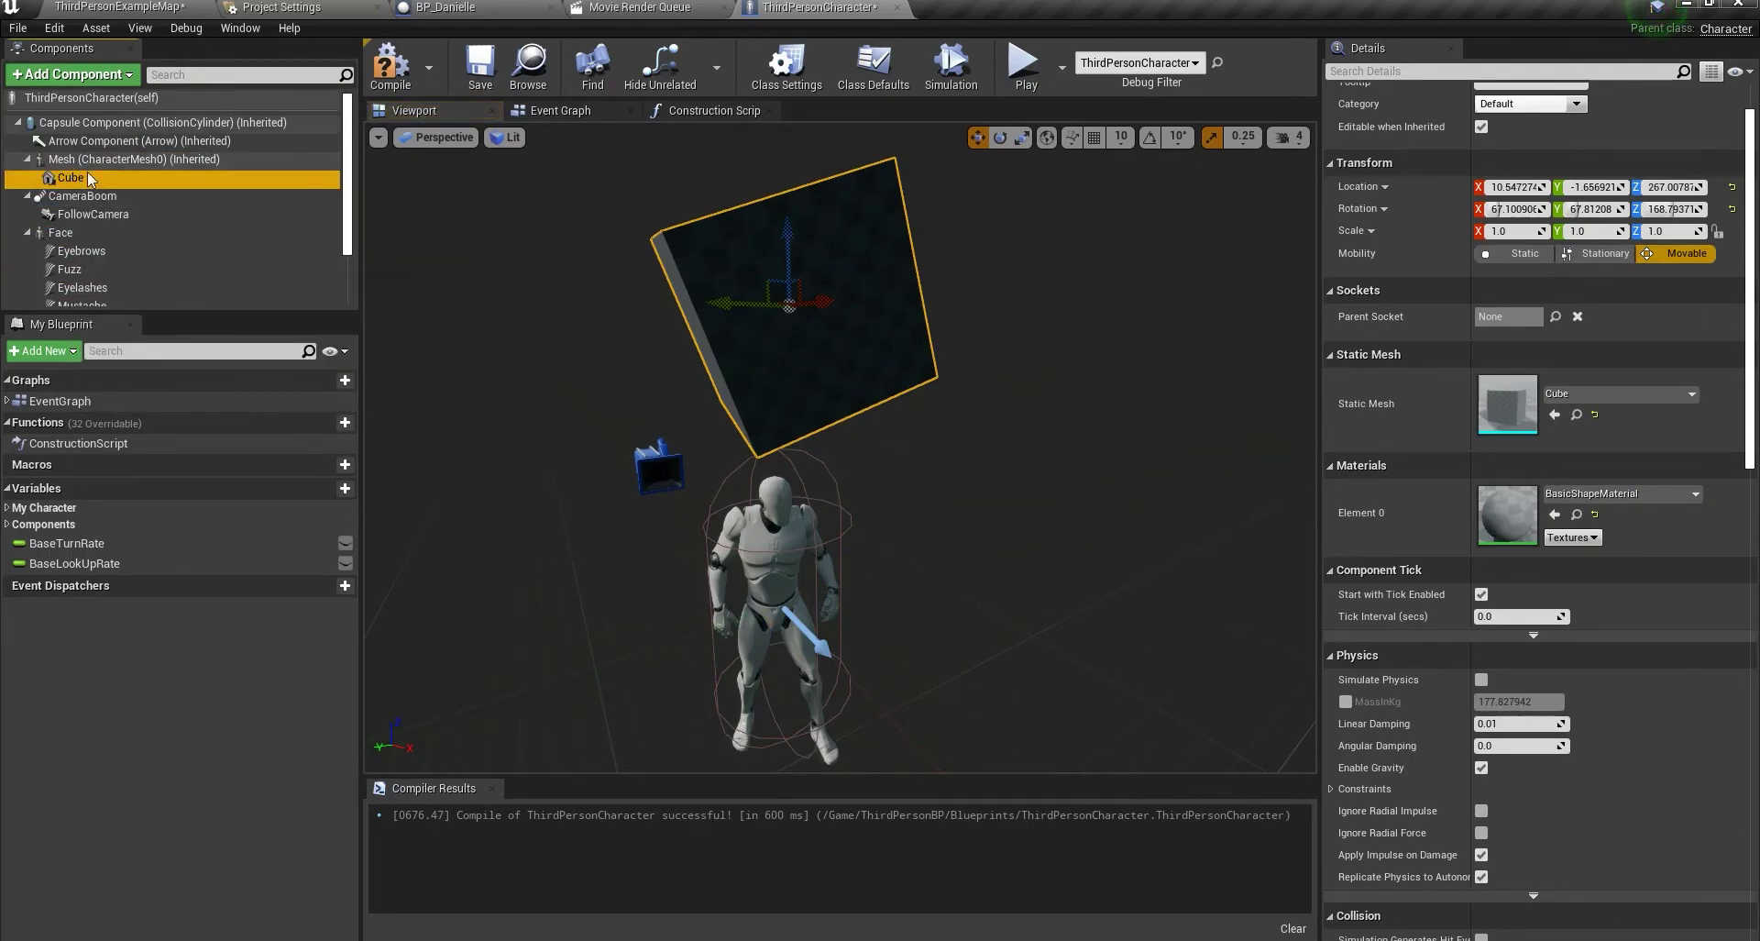
left_click_drag(61, 233, 72, 181)
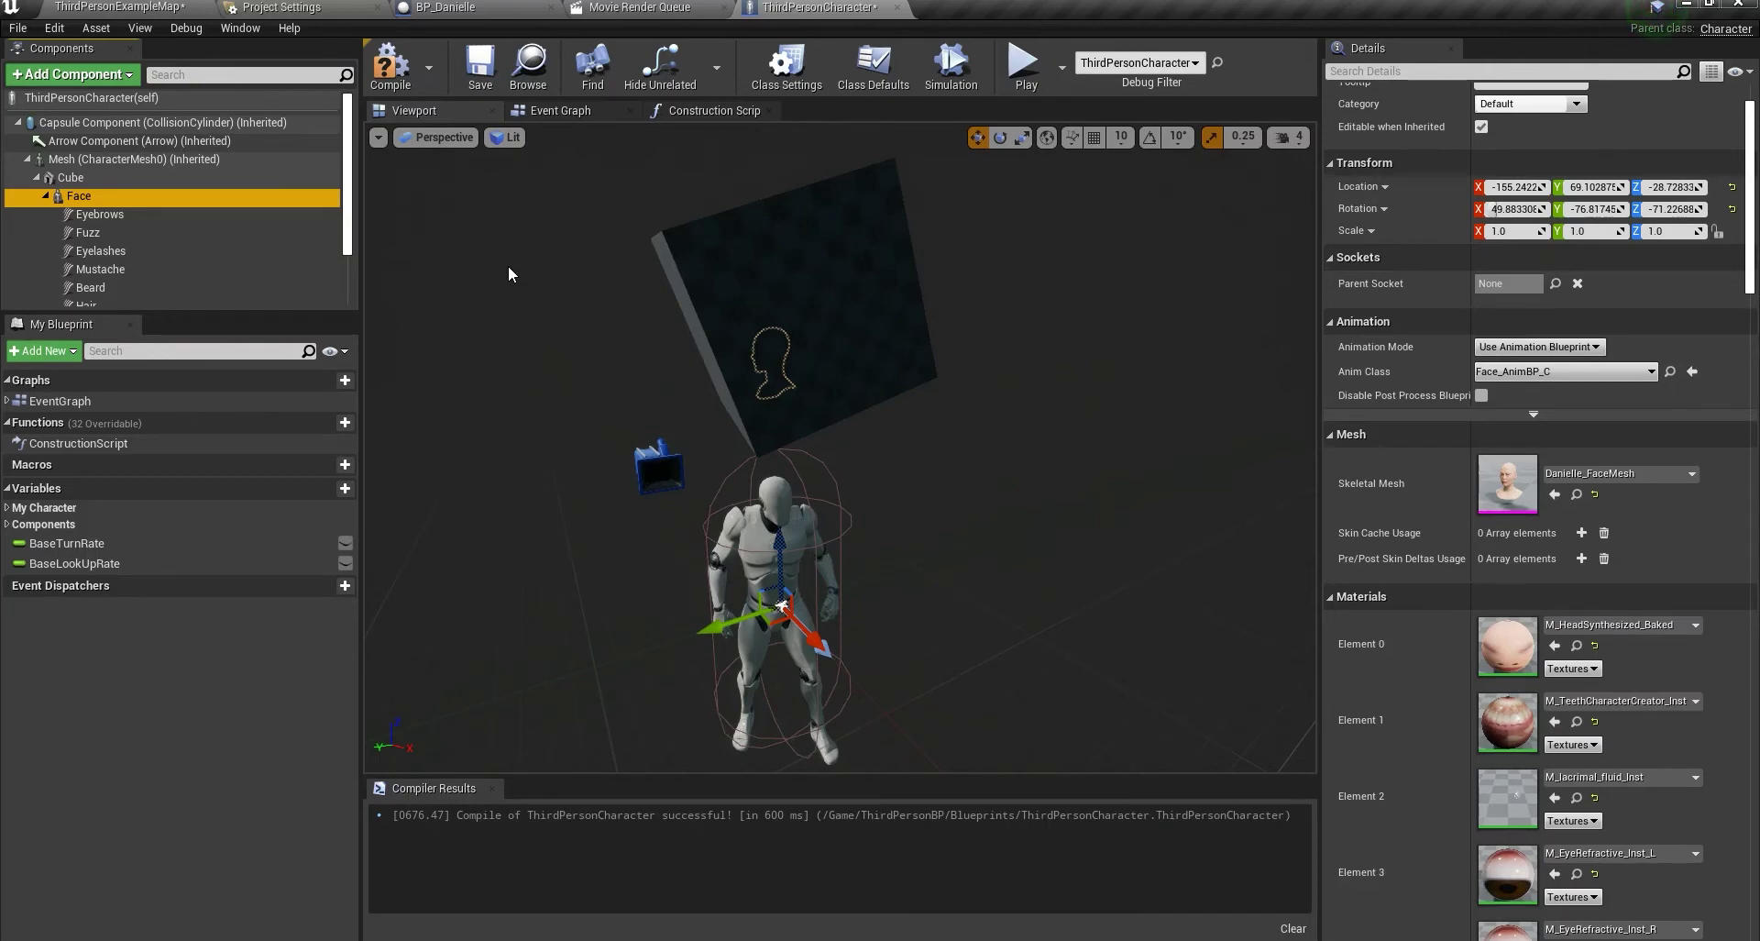
left_click(853, 269)
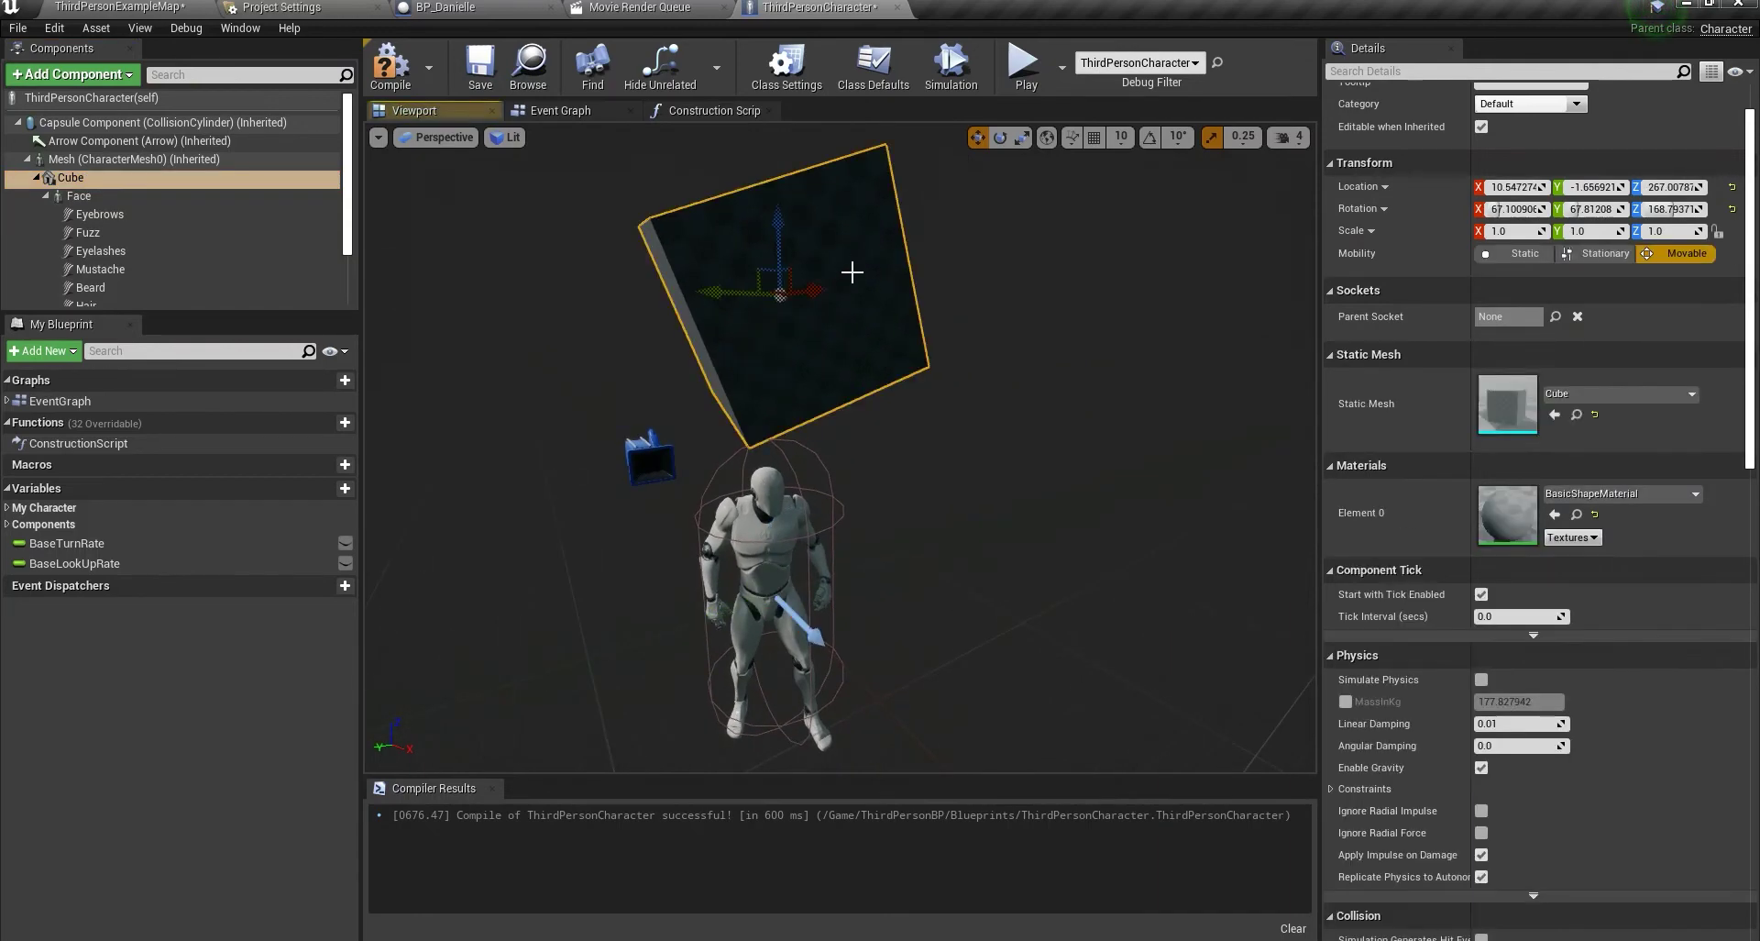
right_click_drag(853, 273, 831, 274)
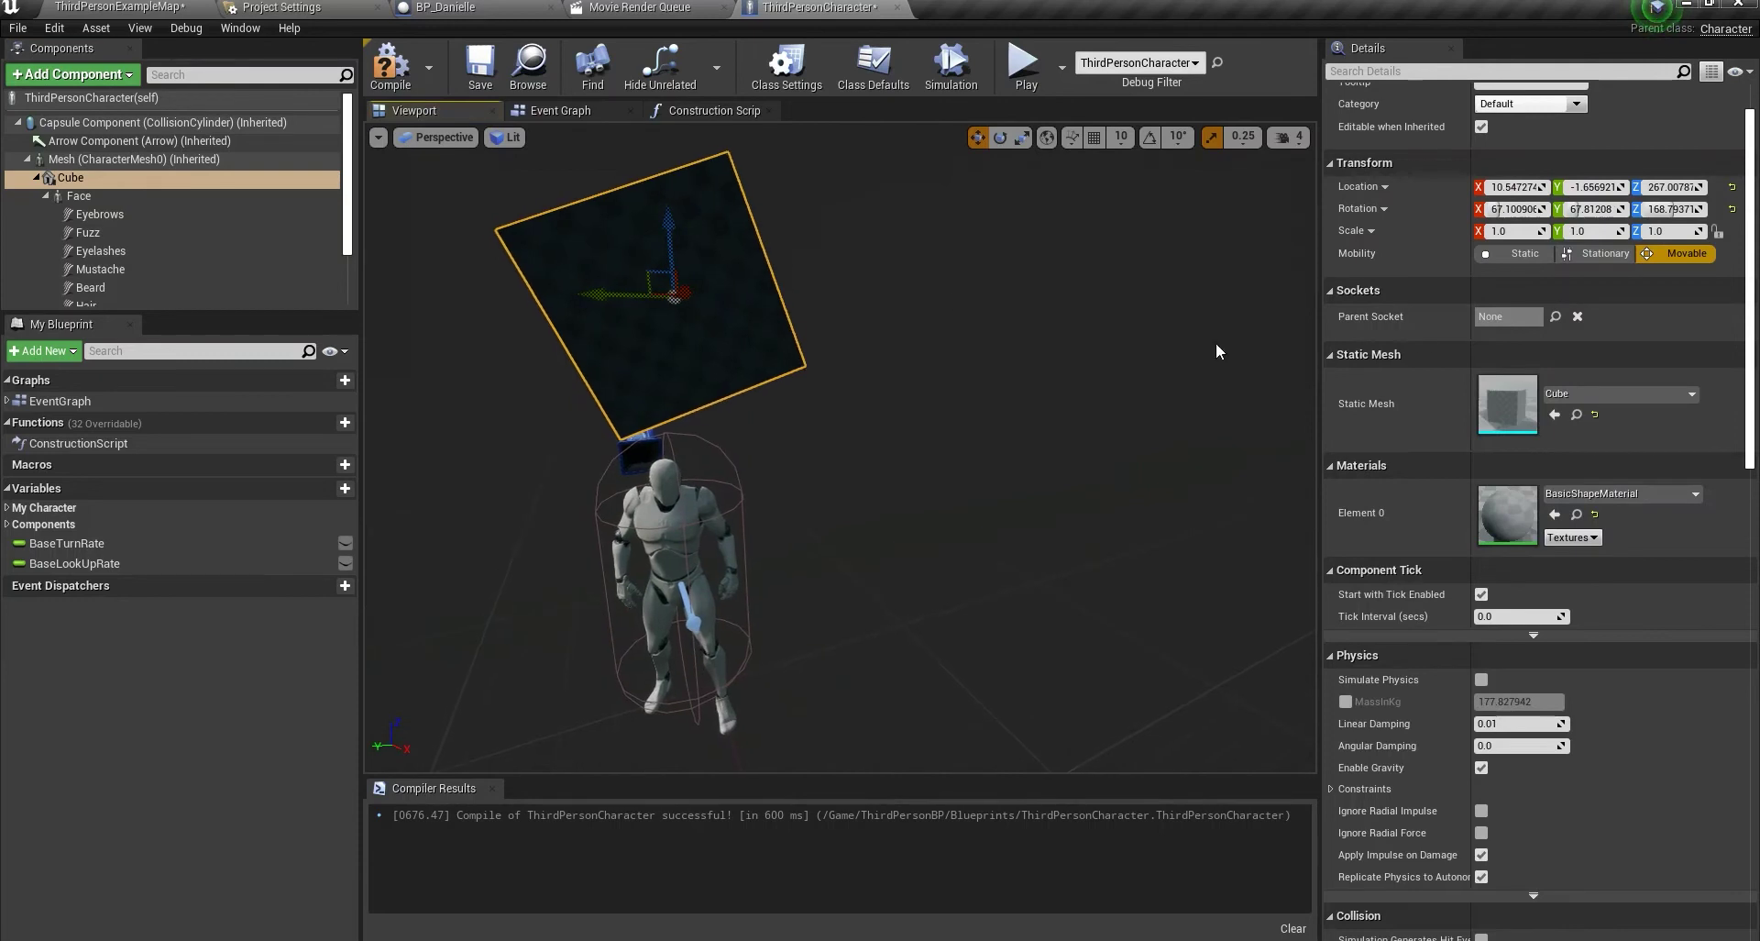
left_click(1505, 235)
type("0.1")
key("Return")
right_click_drag(787, 324, 774, 339)
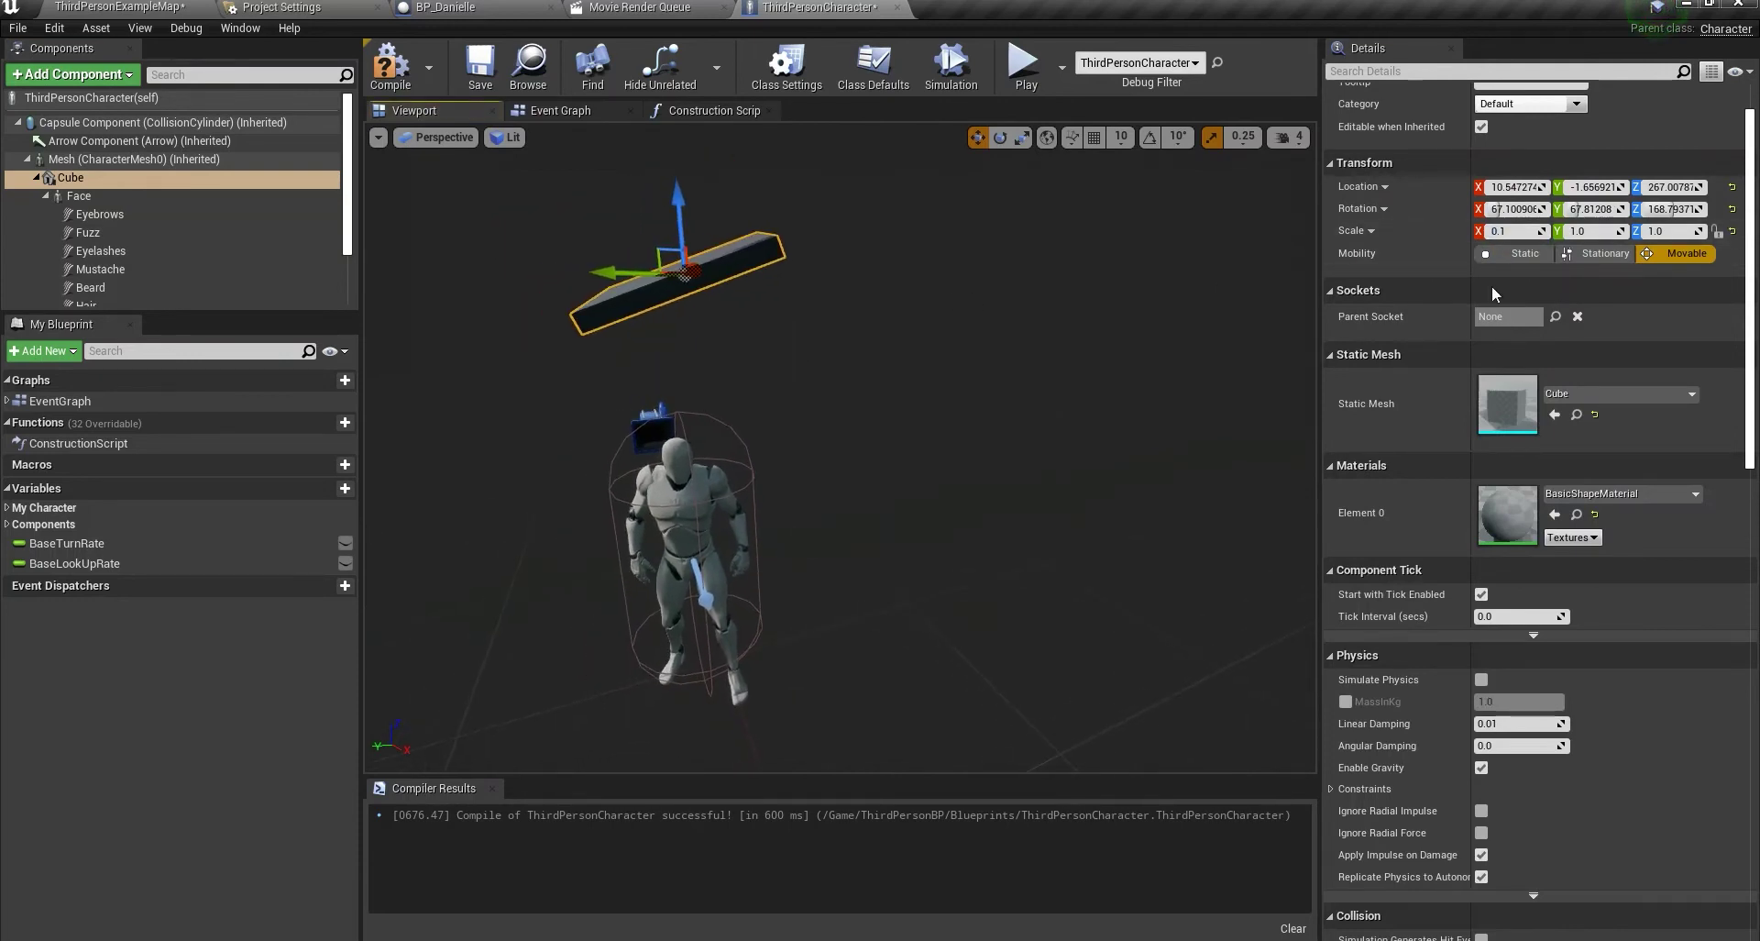
key("ctrl+z")
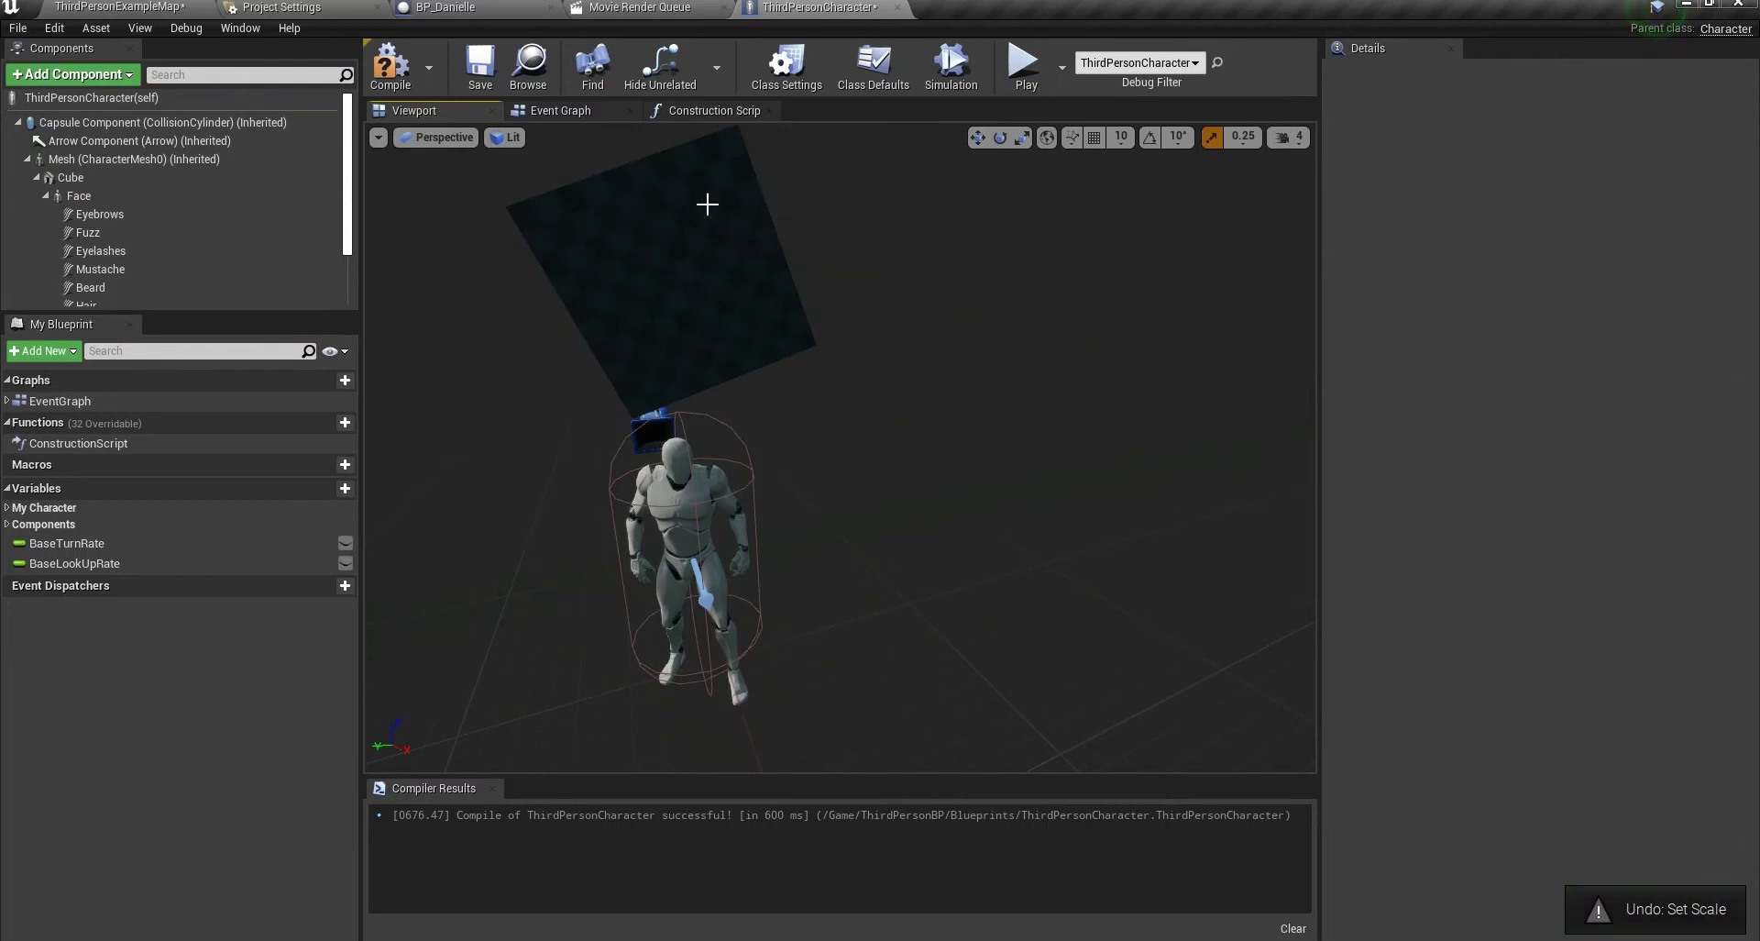
- Scale the Cube uniformly to 0.1 and lower it to the mannequin's head at a height of about 169
left_click(1511, 231)
key("Return")
right_click_drag(683, 273, 645, 225)
mouse_move(838, 247)
right_mouse_down()
mouse_move(833, 303)
mouse_move(806, 261)
mouse_move(838, 248)
right_mouse_up()
left_click_drag(815, 263, 819, 495)
- Set the Cube's parent socket to the neck_01 bone and move the Cube to about -1, -27, 9
left_click(1555, 317)
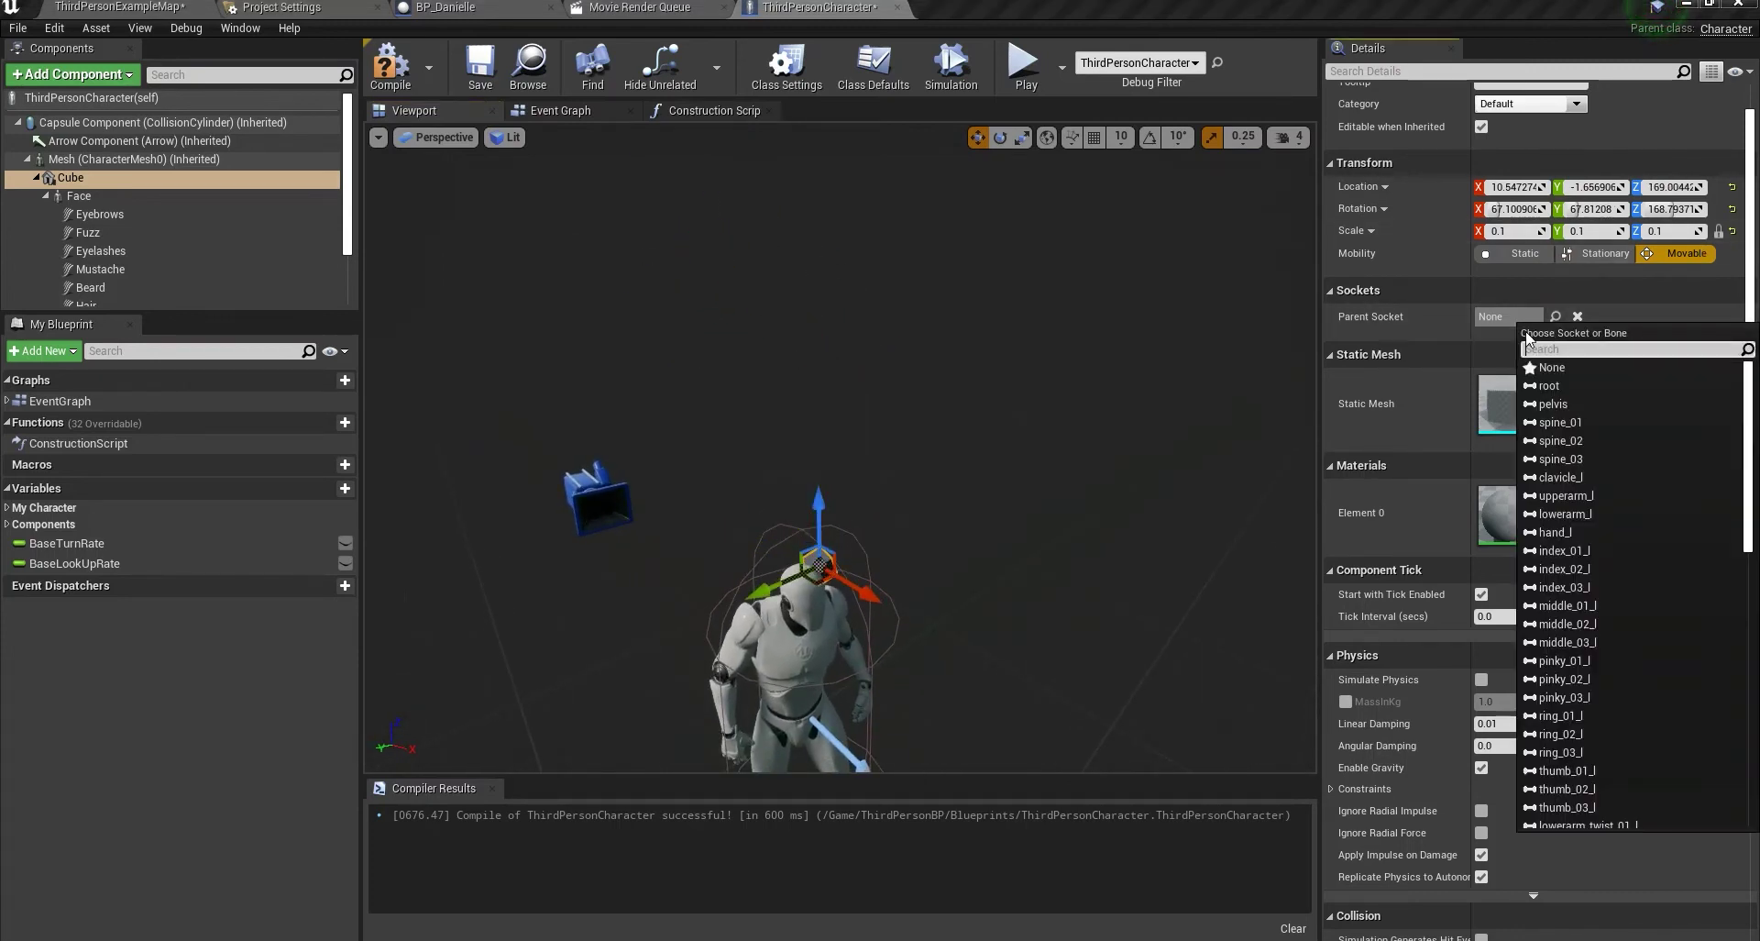
type("neck")
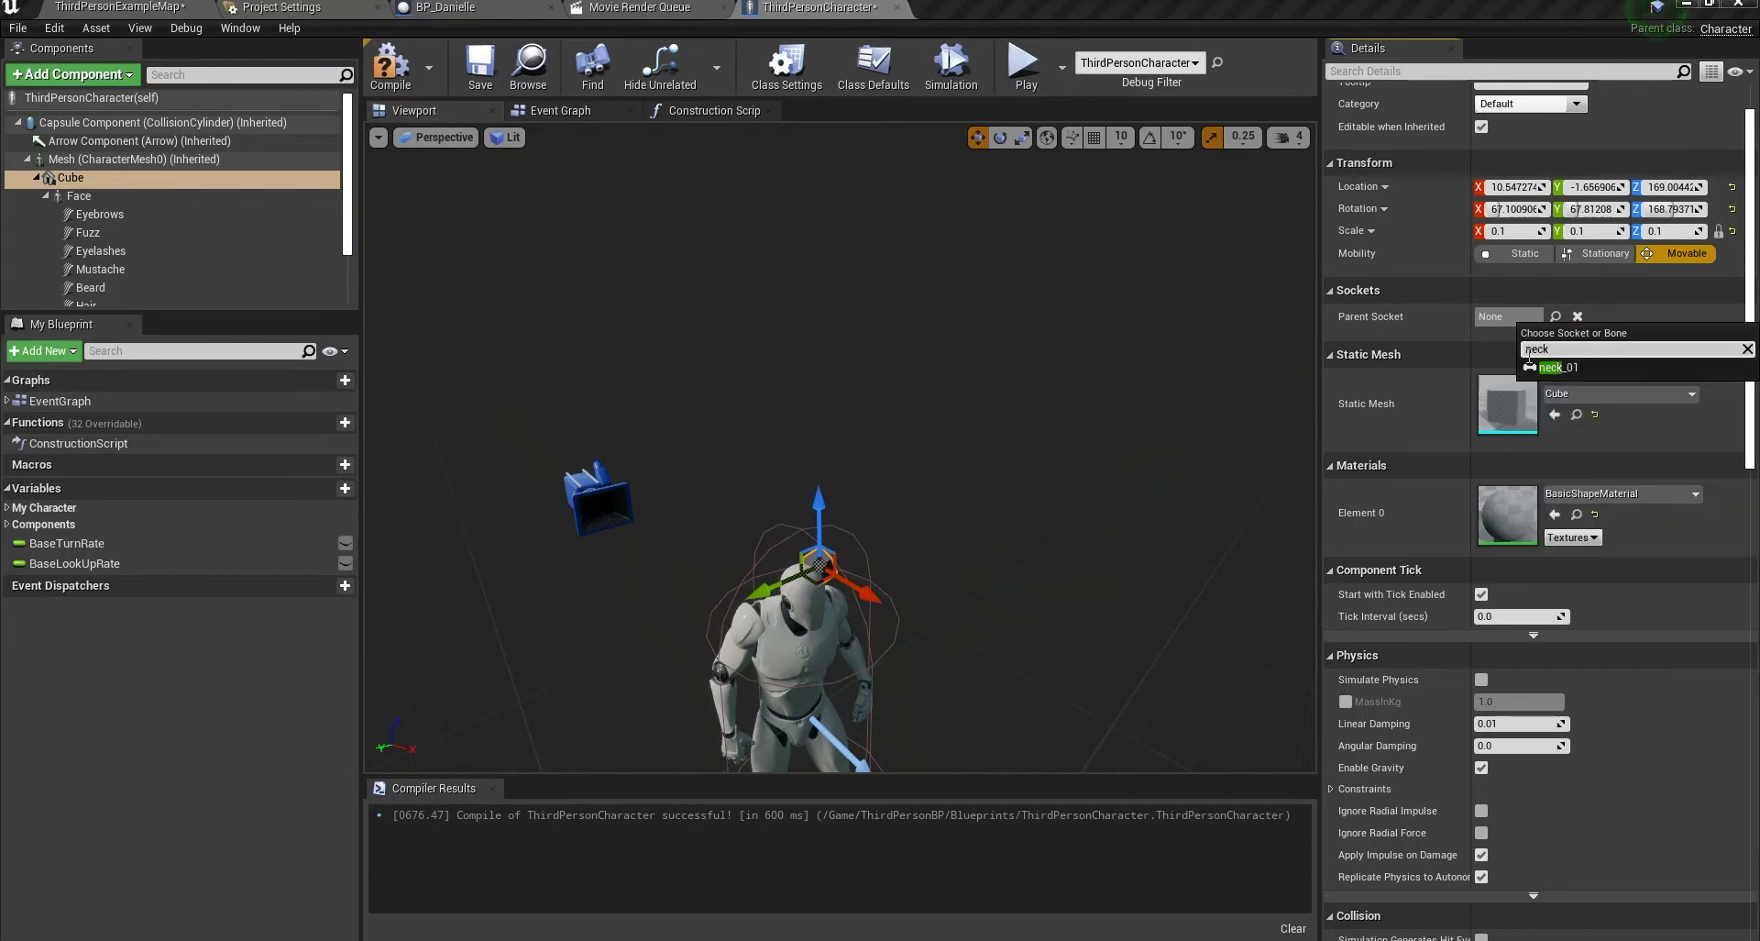
left_click(1554, 368)
right_click_drag(898, 502, 812, 477)
key("s")
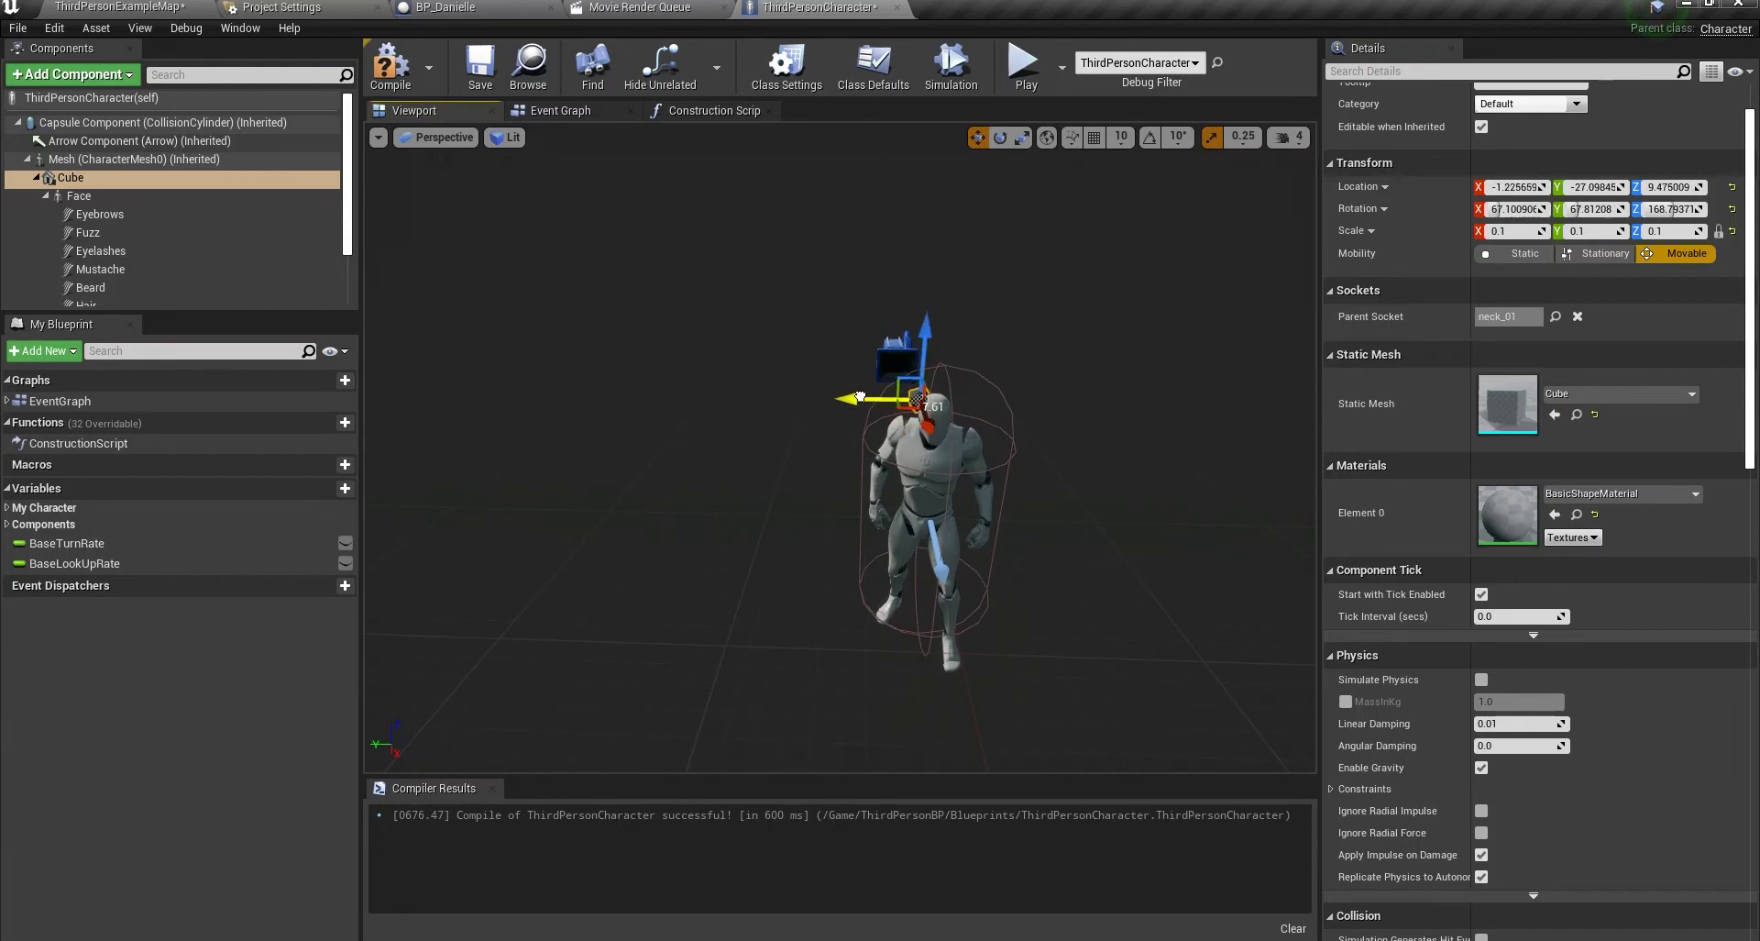
- Inspect the Face's size beside the Cube at the mannequin's neck and scale the Face uniformly to 9
left_click(79, 195)
right_click_drag(801, 498, 880, 500)
key("a")
key("w")
key("s")
key("w")
right_click_drag(719, 440, 689, 433)
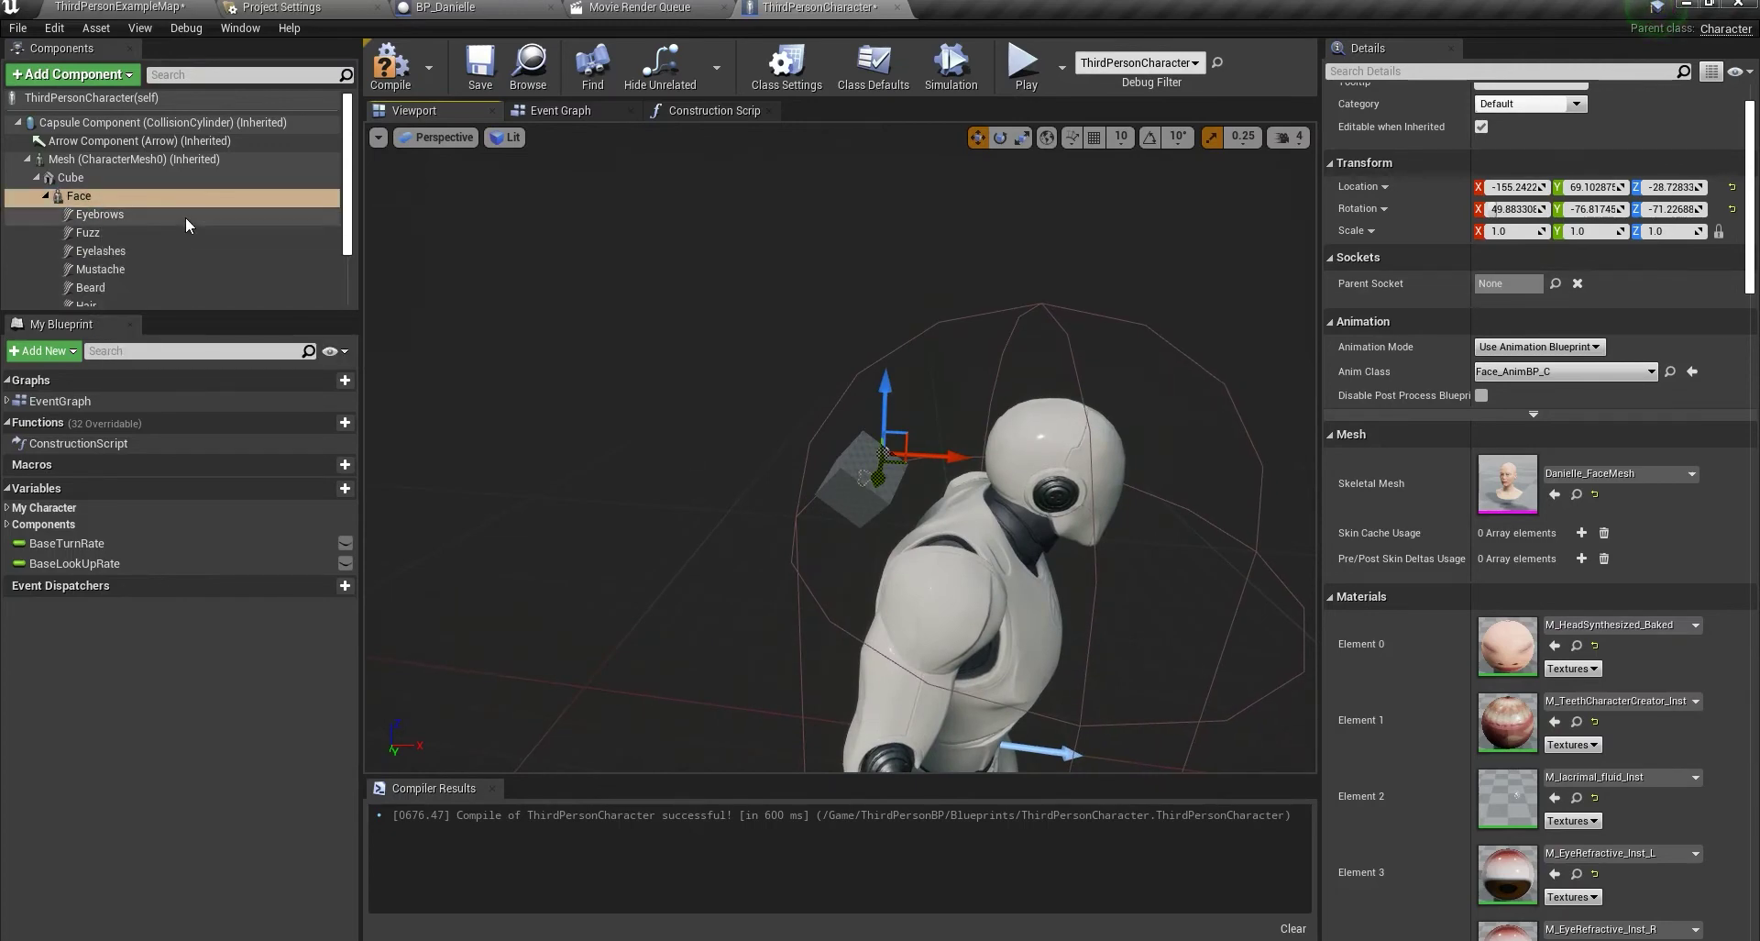
left_click(80, 179)
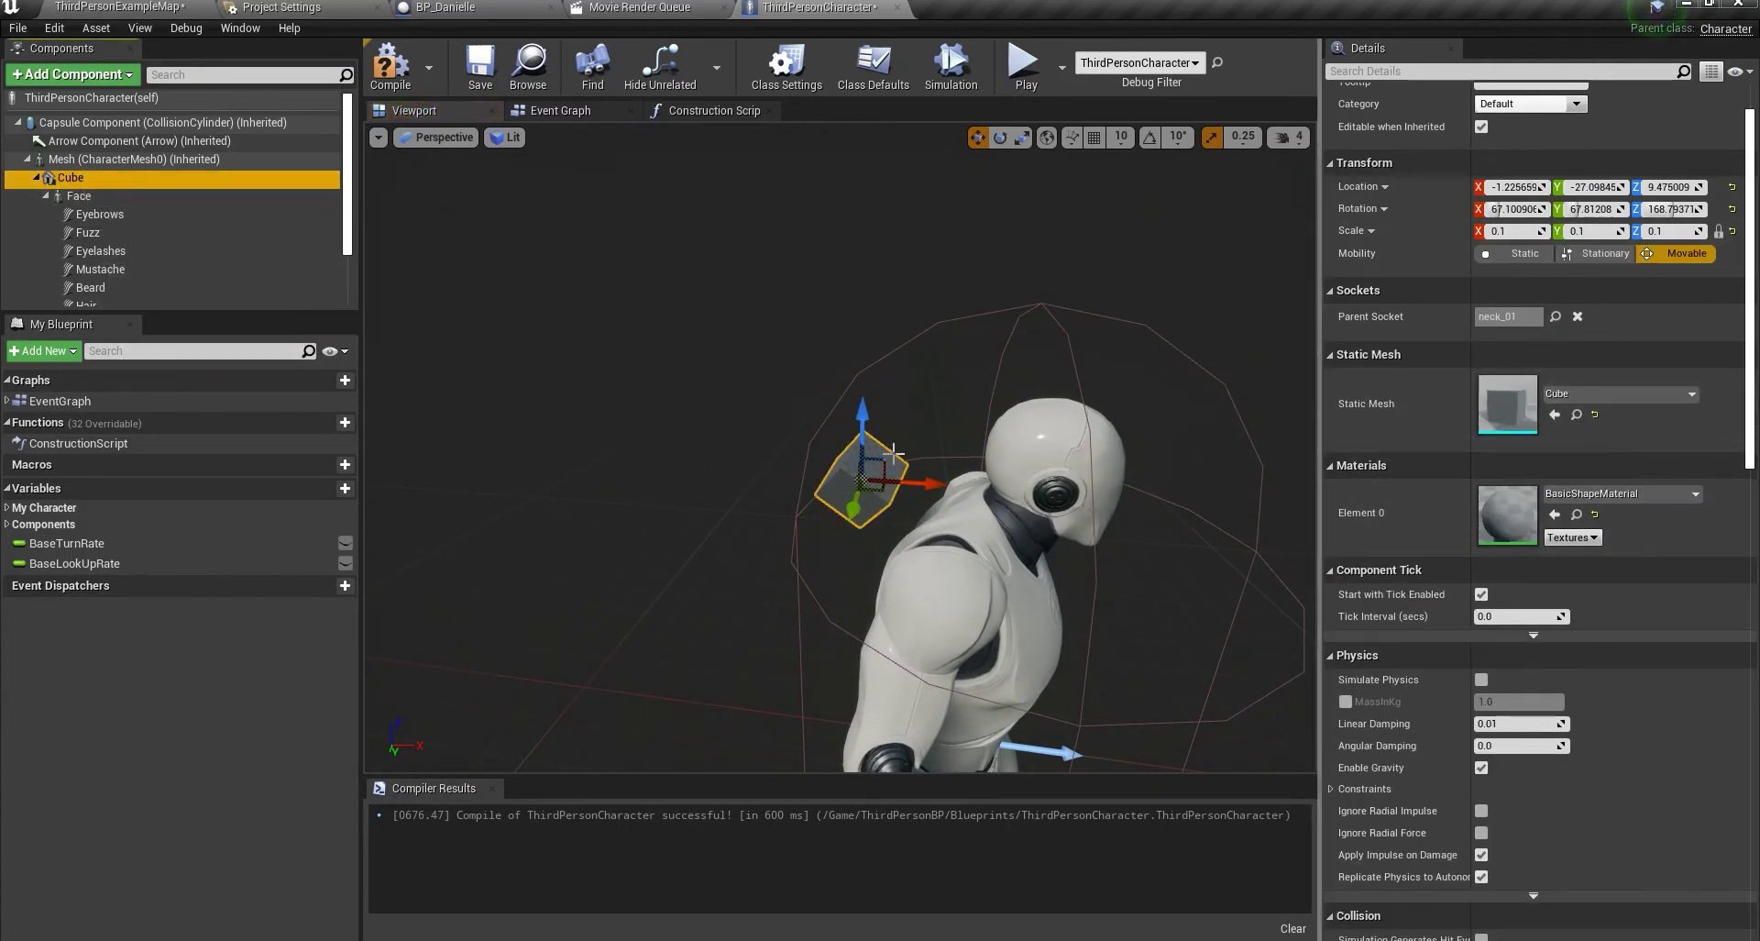
left_click(88, 200)
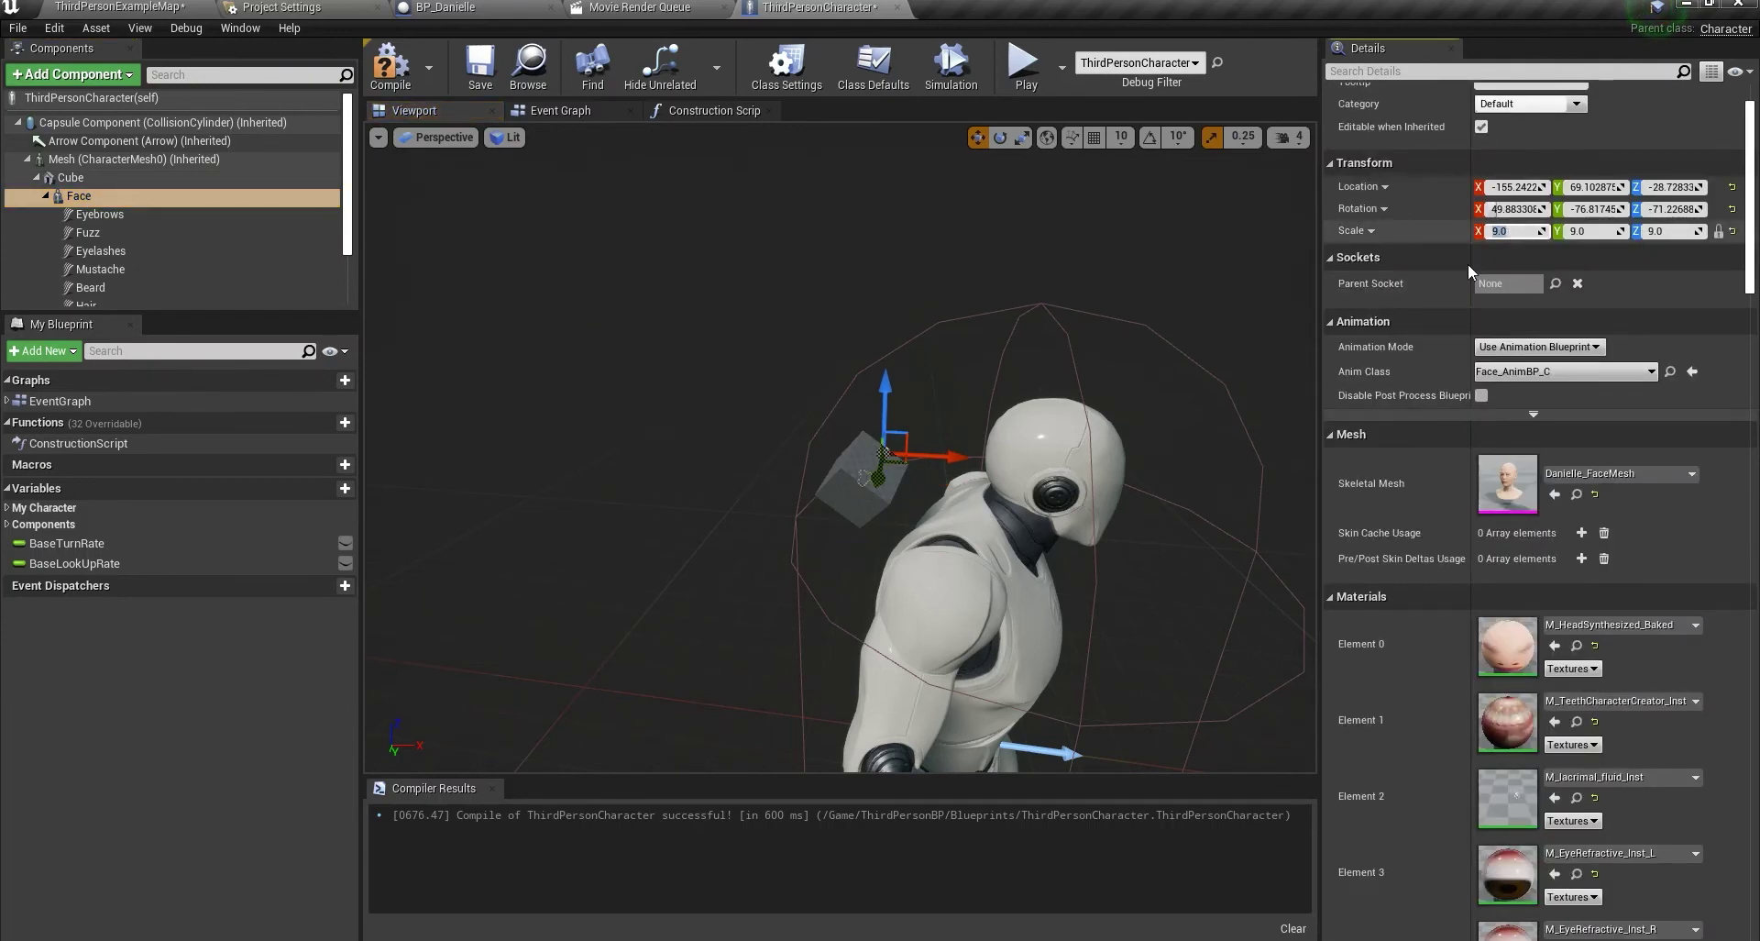
mouse_move(1291, 365)
right_mouse_down()
mouse_move(1308, 372)
mouse_move(1281, 363)
right_mouse_up()
key("s")
- Rotate the Cube to about 363°, -2°, 361° so the attached head stands upright and faces forward
left_click(169, 180)
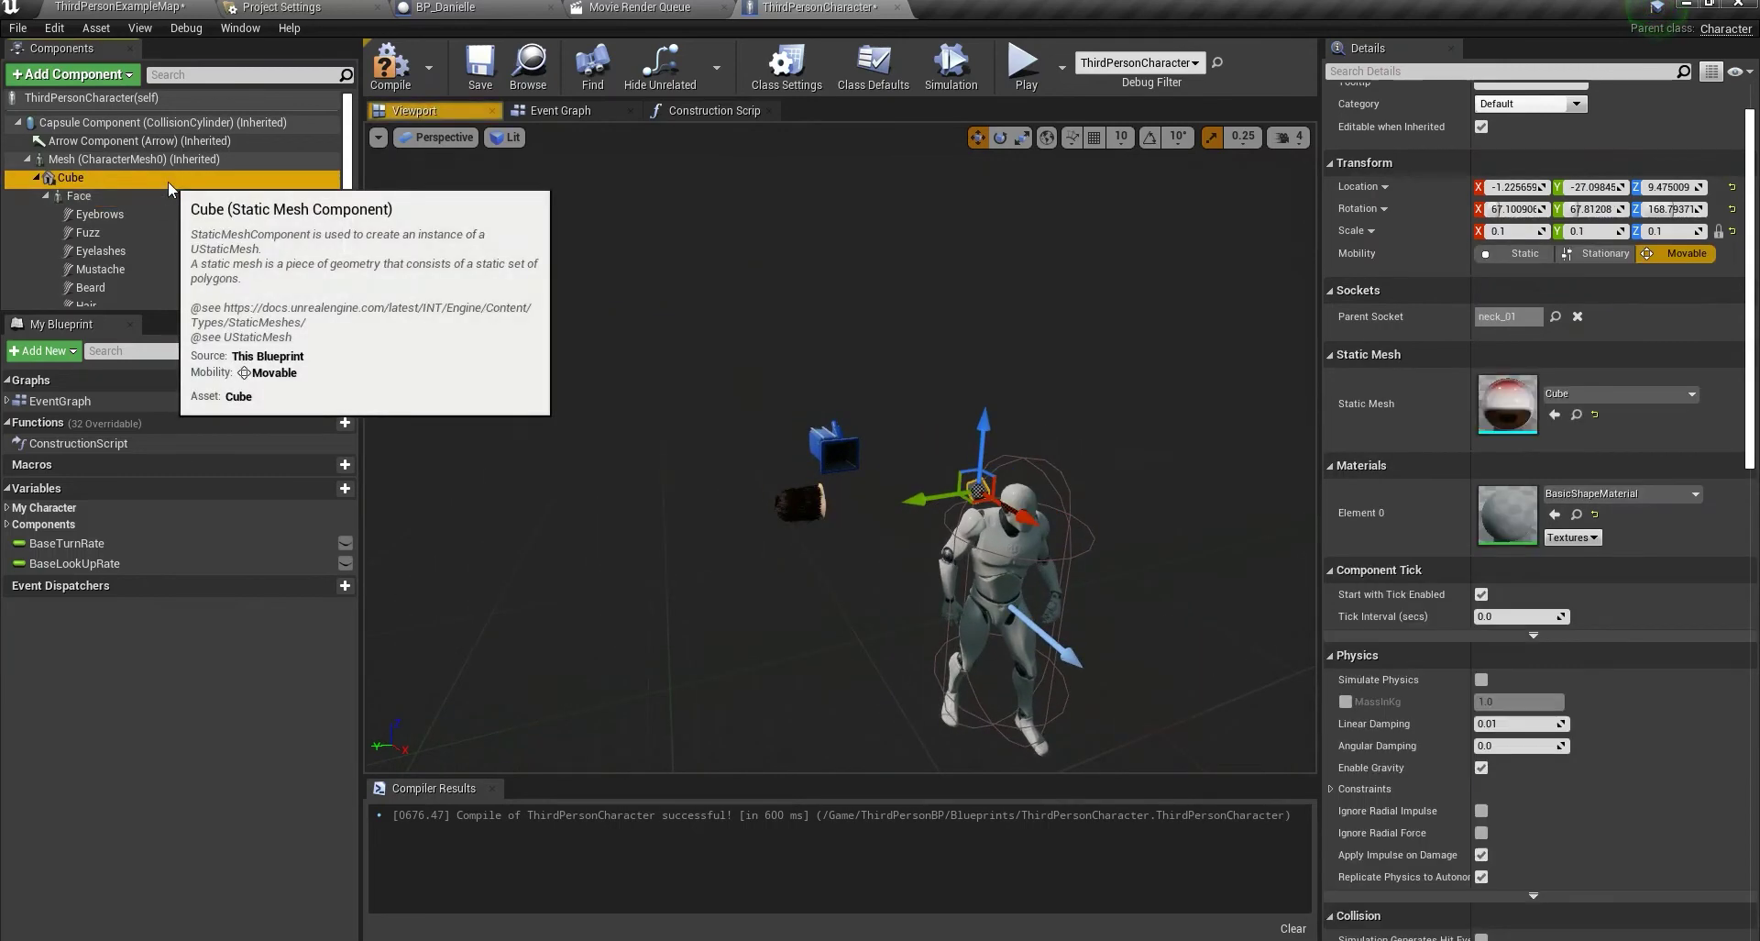
key("d")
right_click_drag(895, 476, 876, 493)
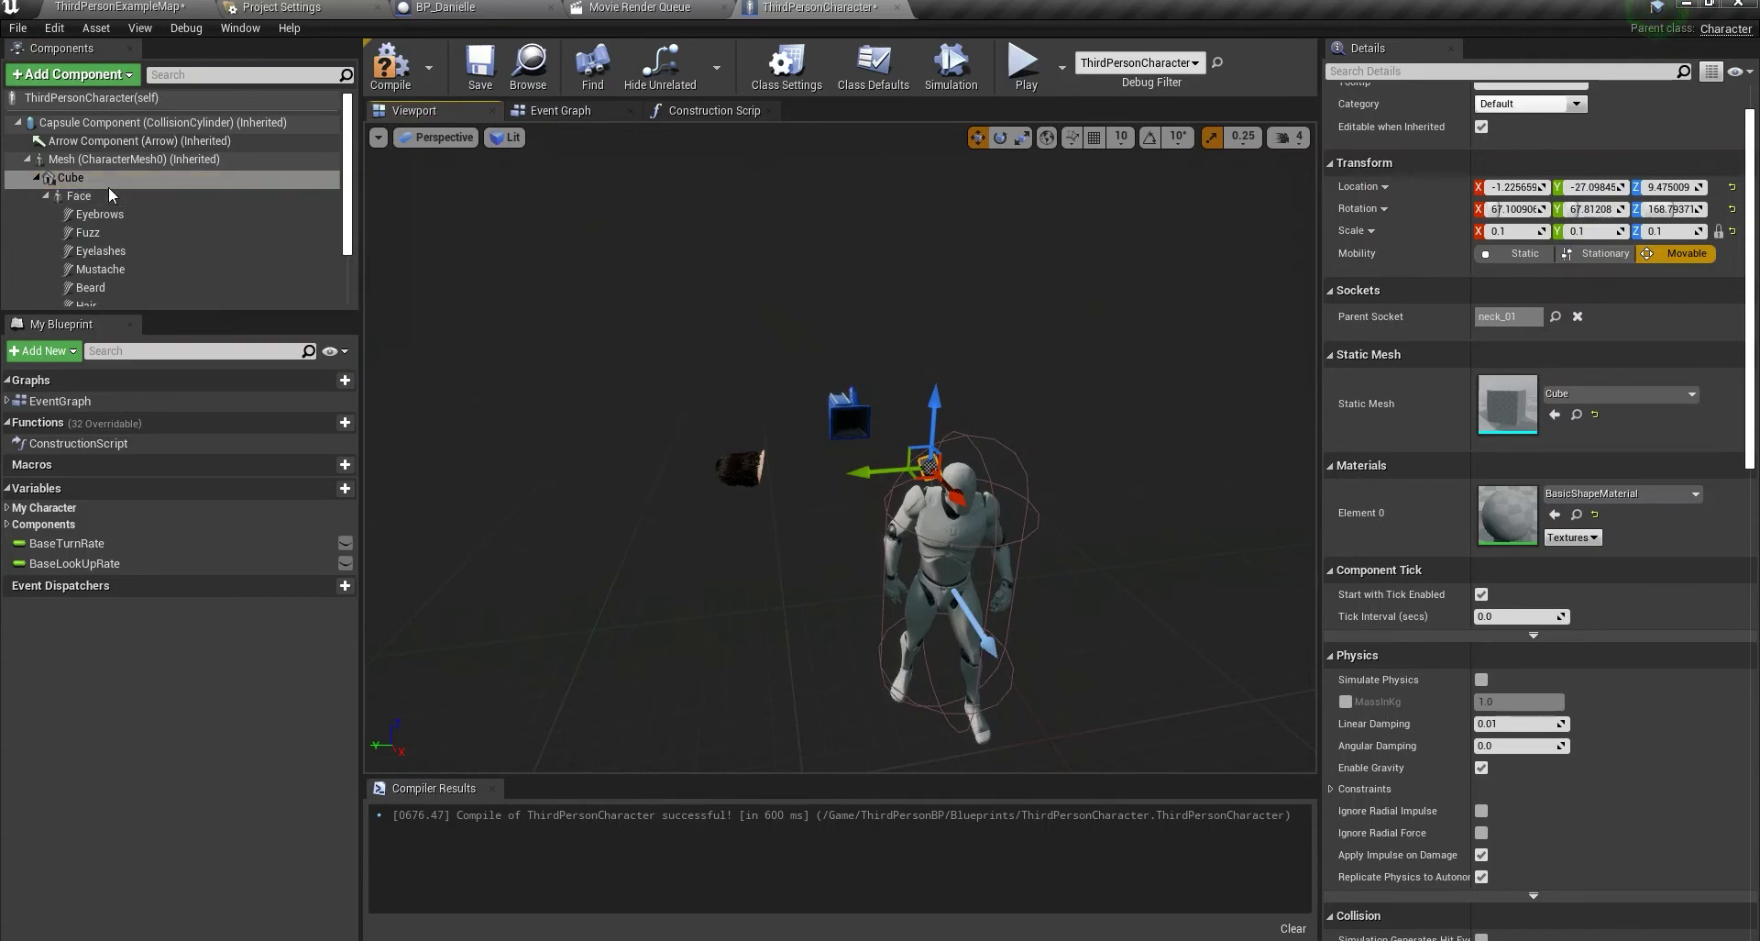
left_click(79, 181)
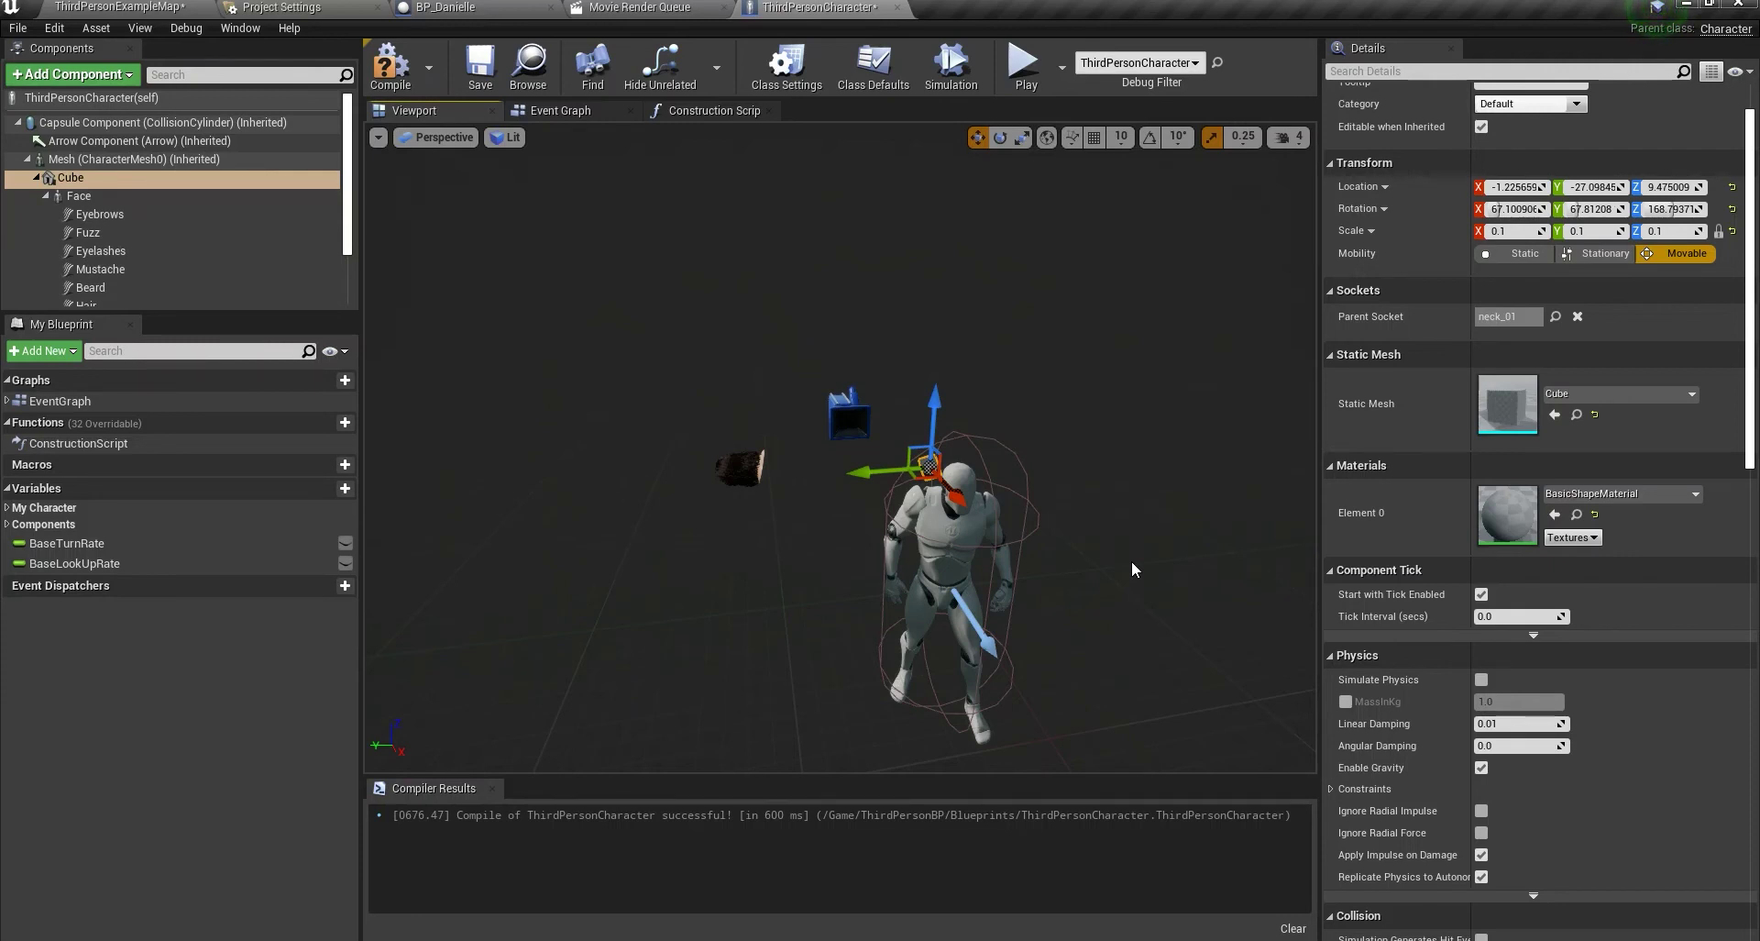
right_click_drag(901, 530, 848, 511)
key("e")
left_click_drag(810, 394, 884, 341)
left_click_drag(814, 484, 903, 521)
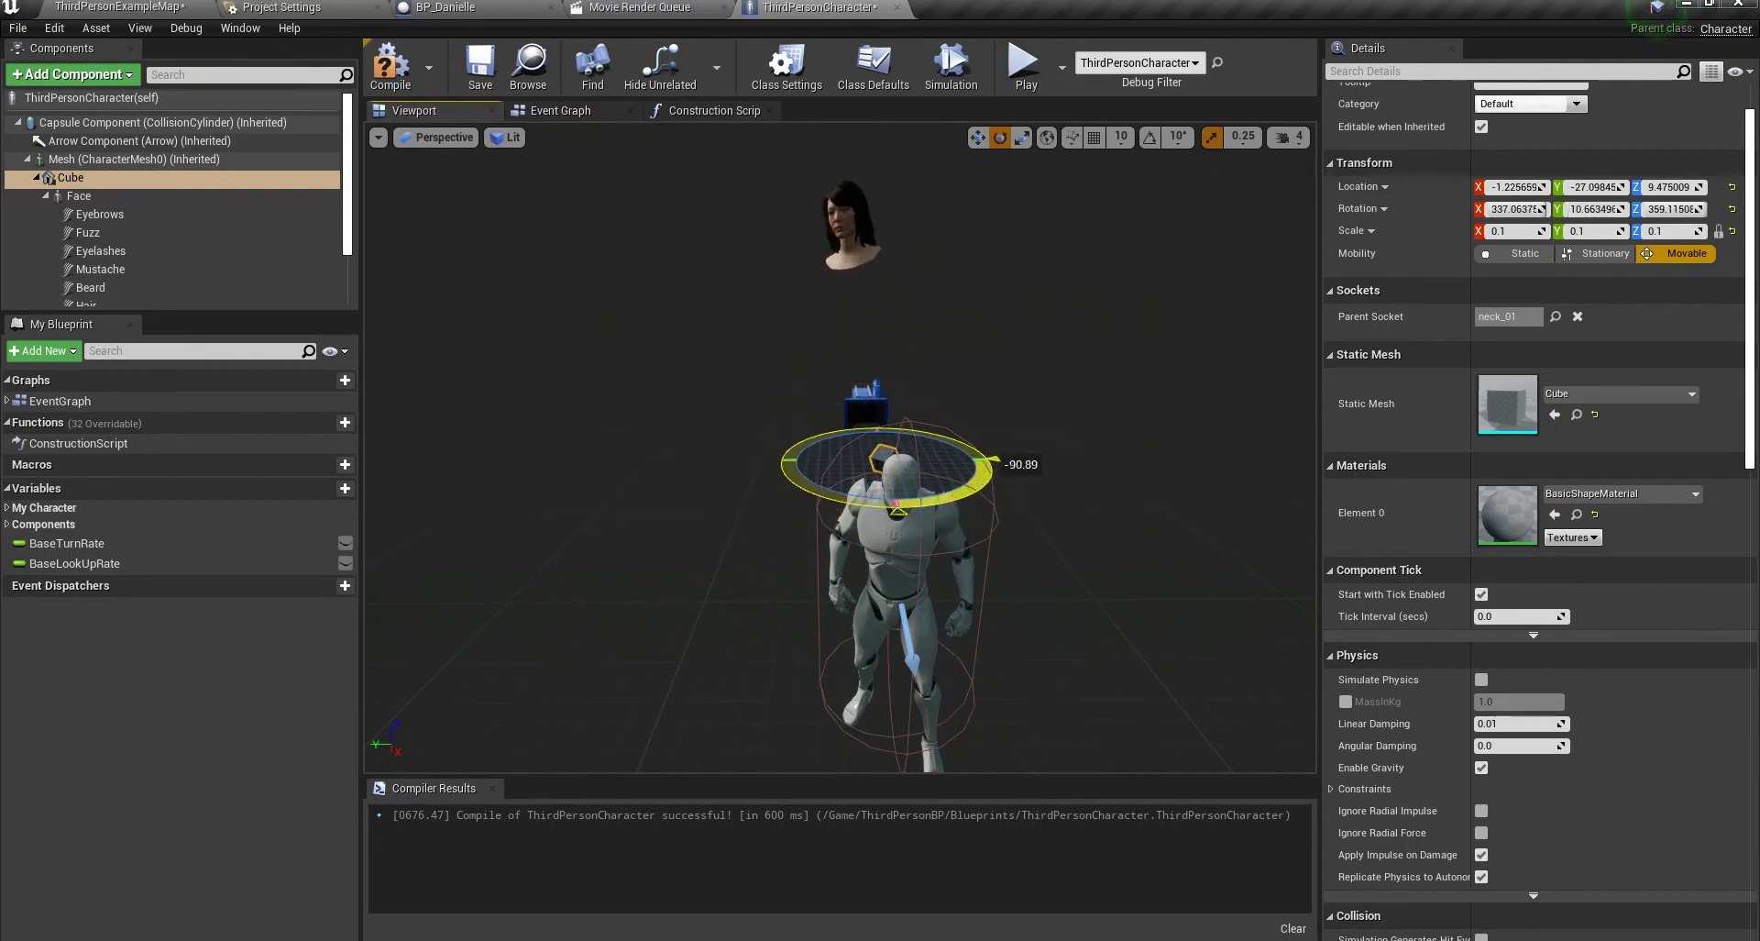
left_click_drag(985, 455, 953, 446)
- Move the Cube to about -86, 39, -12 to seat the attached head on the mannequin's neck
key("w")
left_click_drag(888, 400, 894, 575)
left_click_drag(825, 624, 856, 623)
key("a")
right_click_drag(916, 623, 999, 619)
left_click_drag(892, 649, 928, 644)
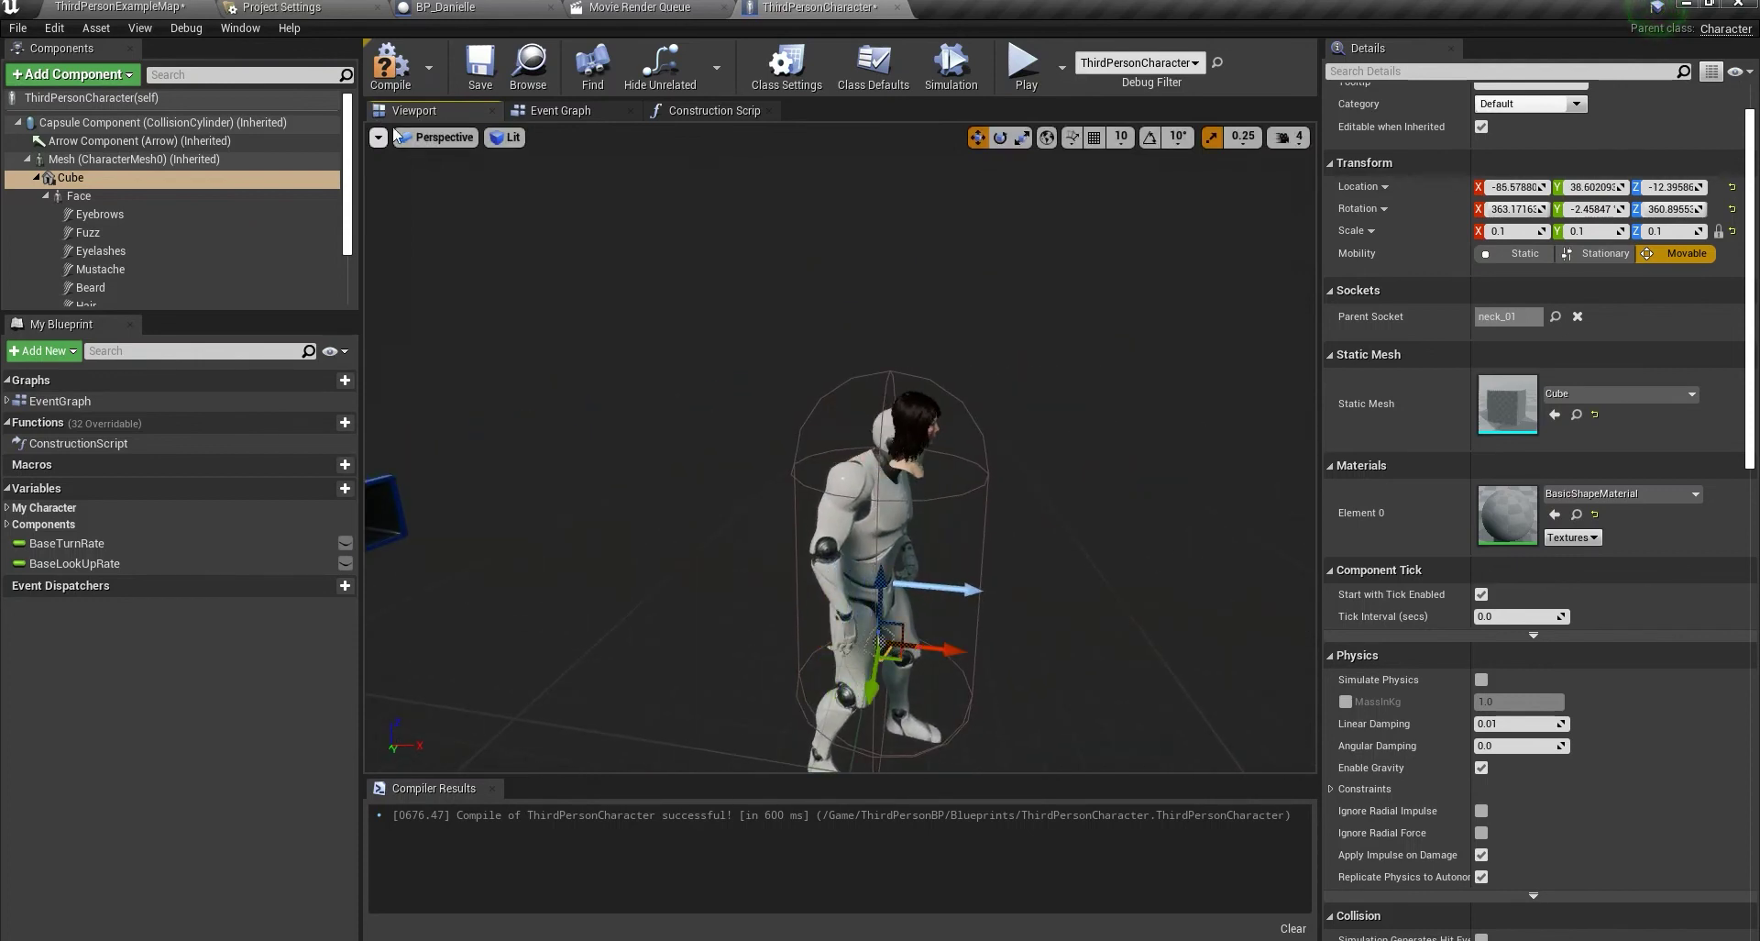
- Compile and save the ThirdPersonCharacter blueprint
left_click(391, 63)
left_click(479, 64)
- Examine the attached head's fit on the animated mannequin from several angles and up close
left_click(378, 138)
left_click(461, 227)
key("d")
right_click_drag(724, 349, 440, 380)
key("w")
key("w")
key("d")
key("w")
key("s")
key("a")
right_click_drag(519, 311, 559, 311)
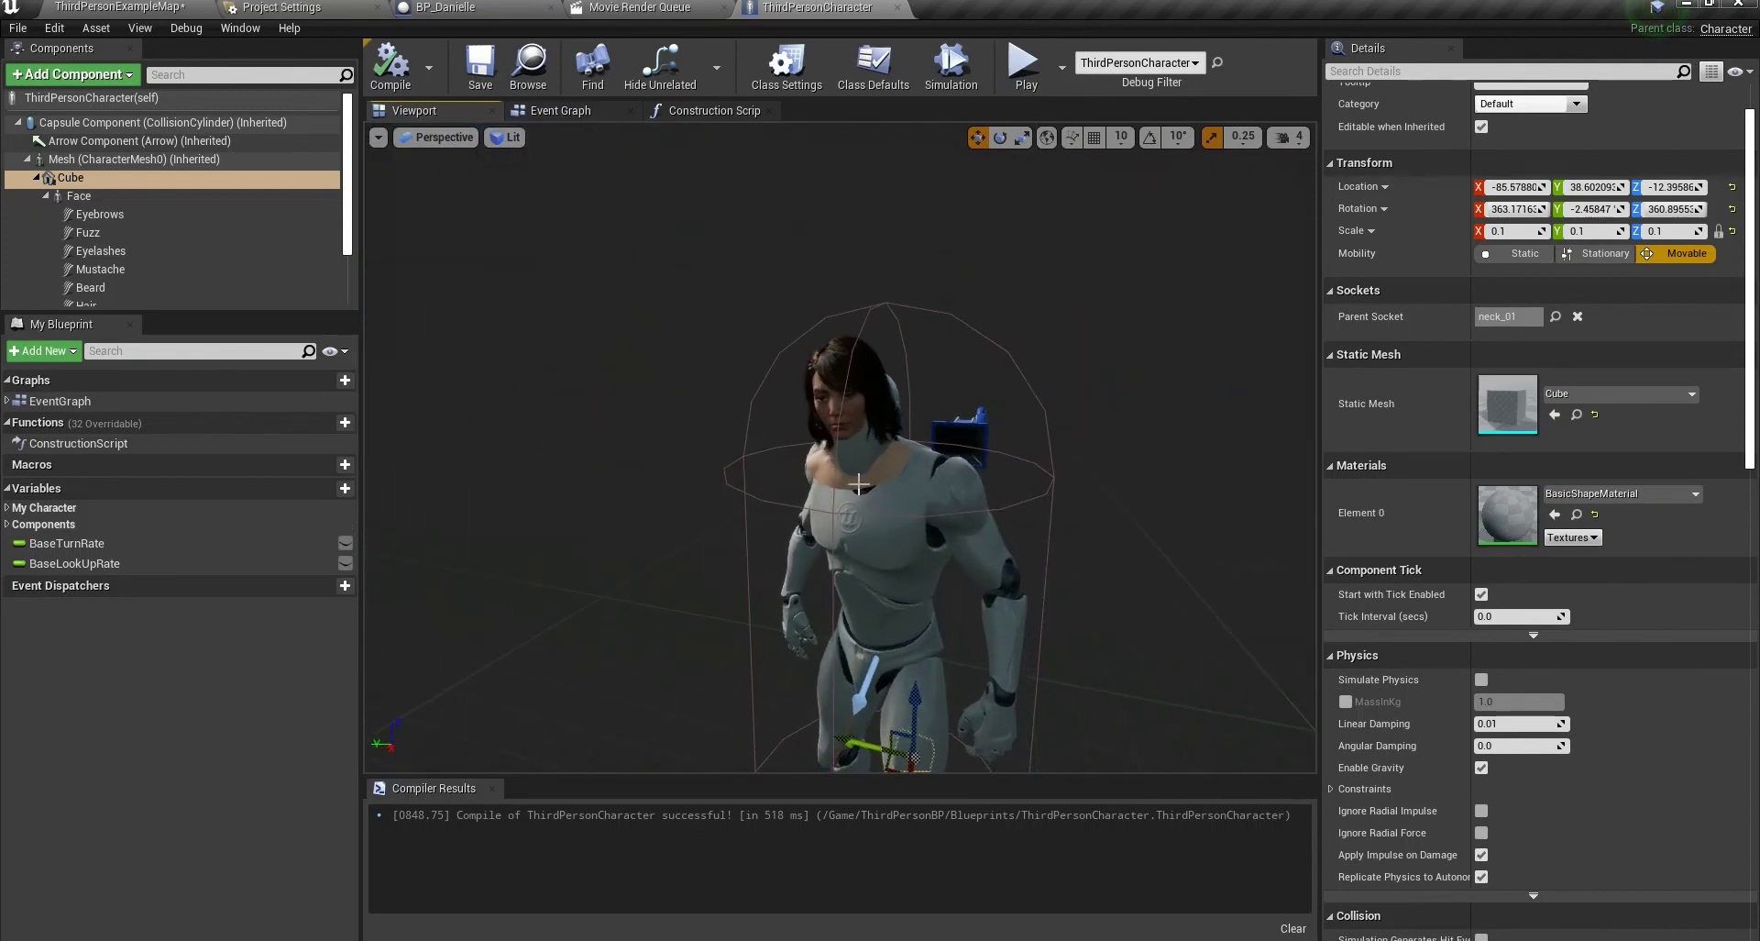